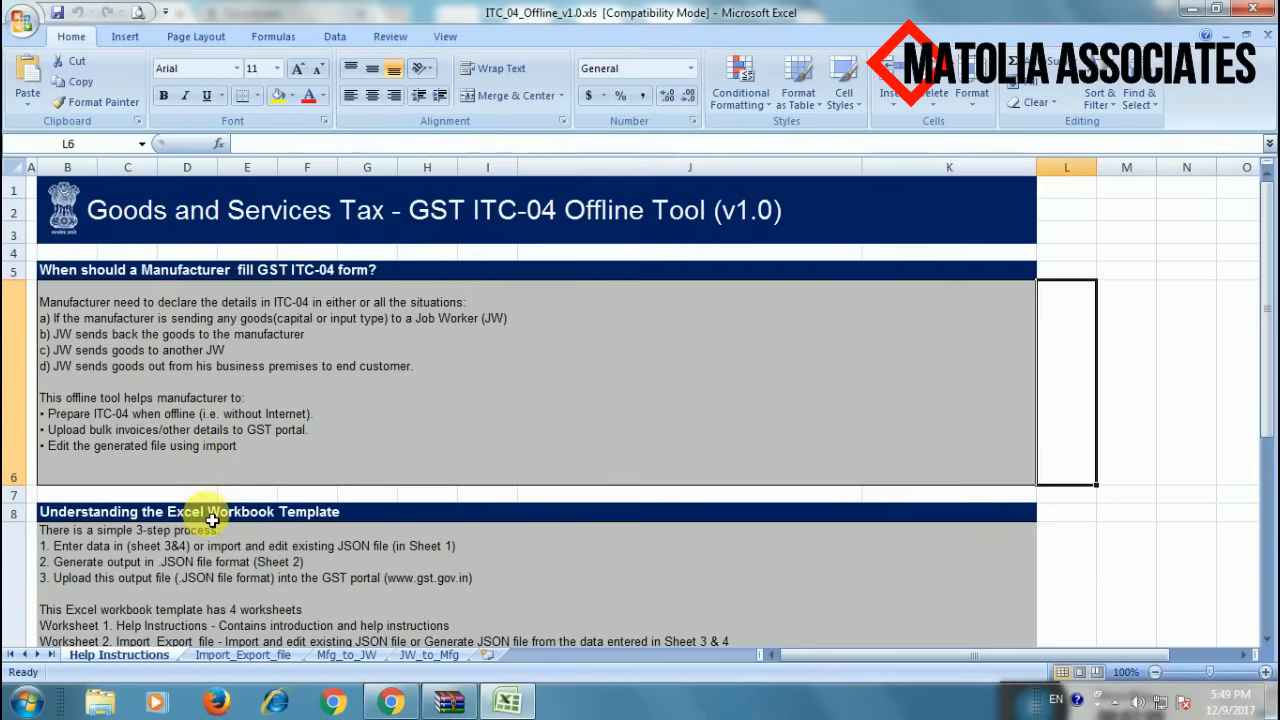
# - On the Import_Export_file sheet, replace the GSTIN in B7 with the new GSTIN
pyautogui.scroll(-6, 212, 520)
pyautogui.scroll(6, 216, 523)
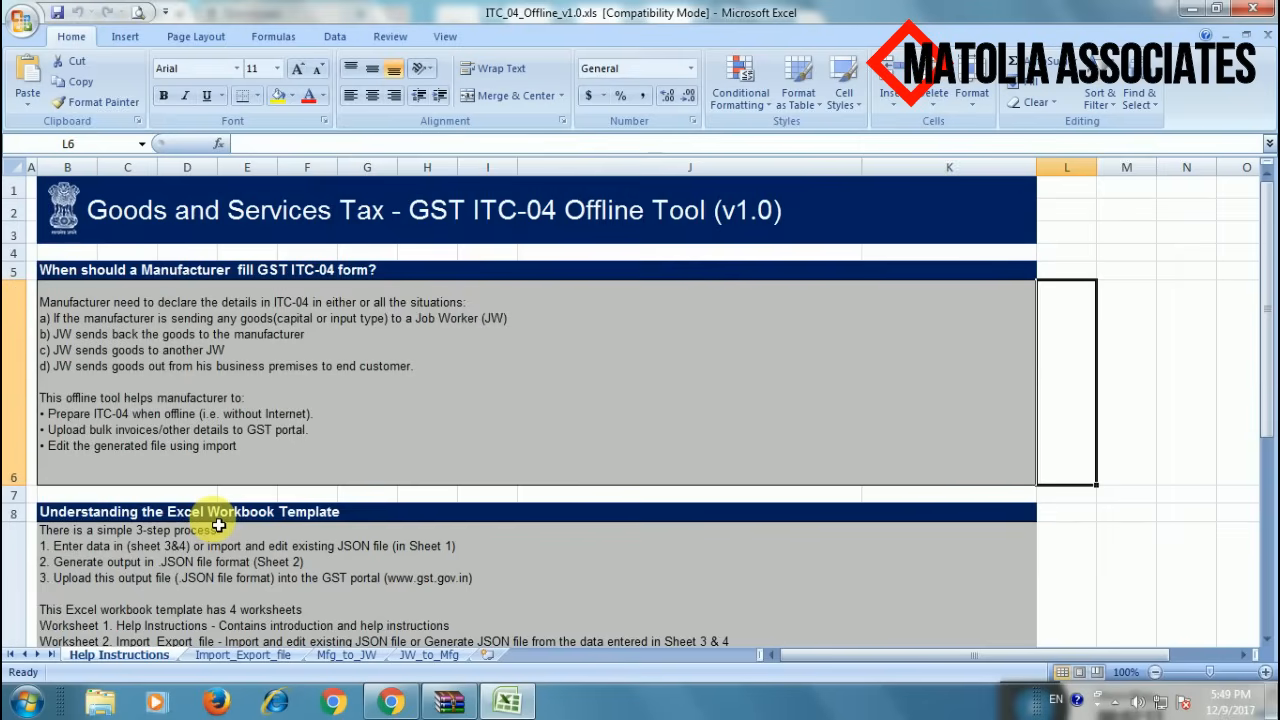
pyautogui.scroll(-1, 216, 522)
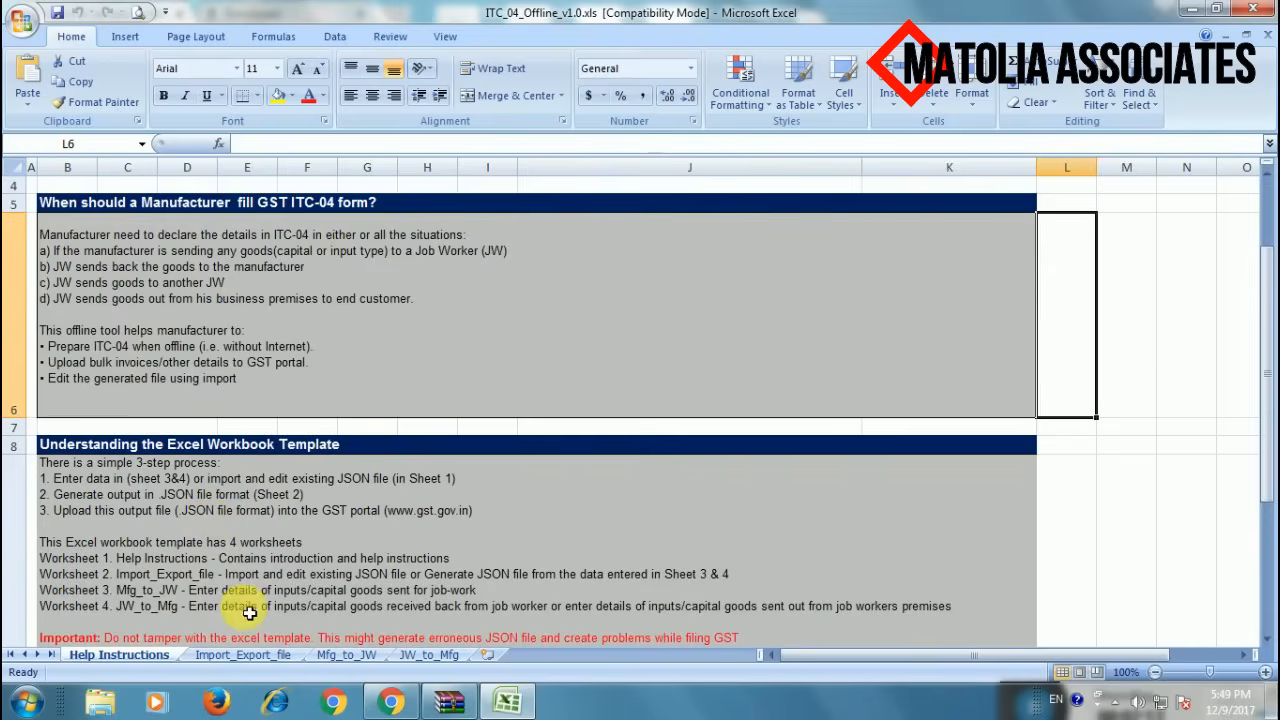
pyautogui.click(248, 654)
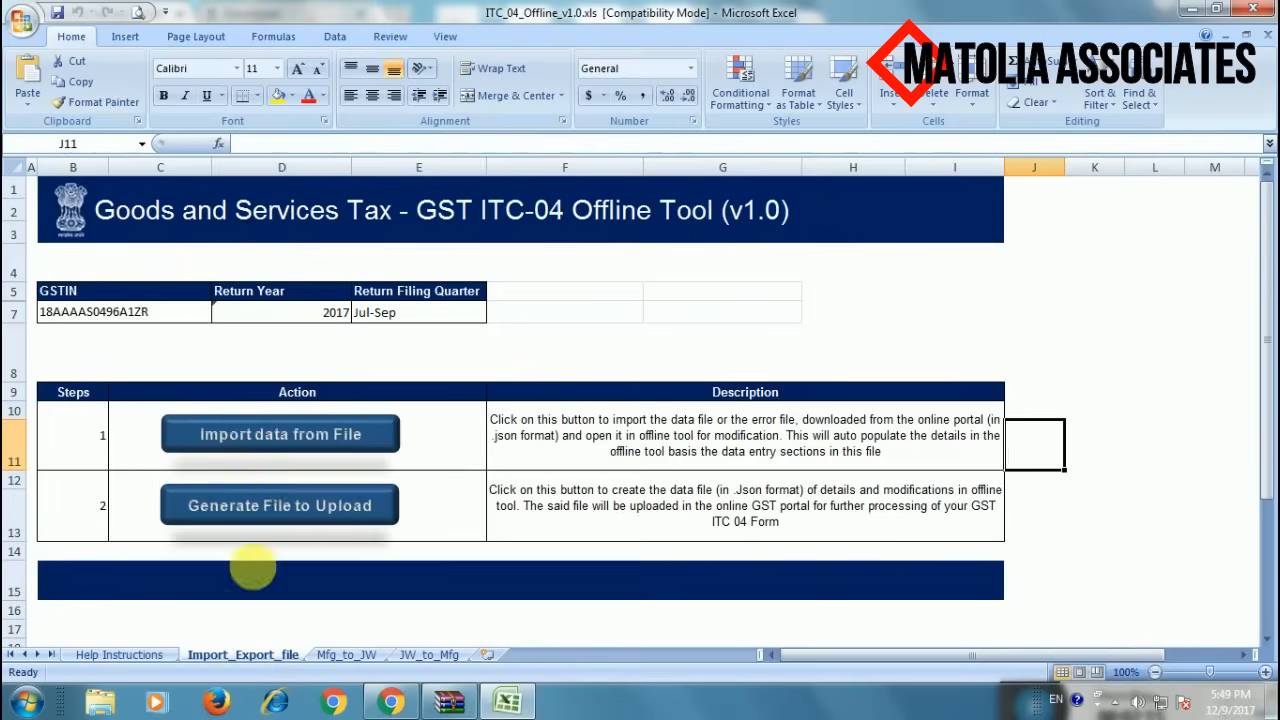
pyautogui.click(149, 314)
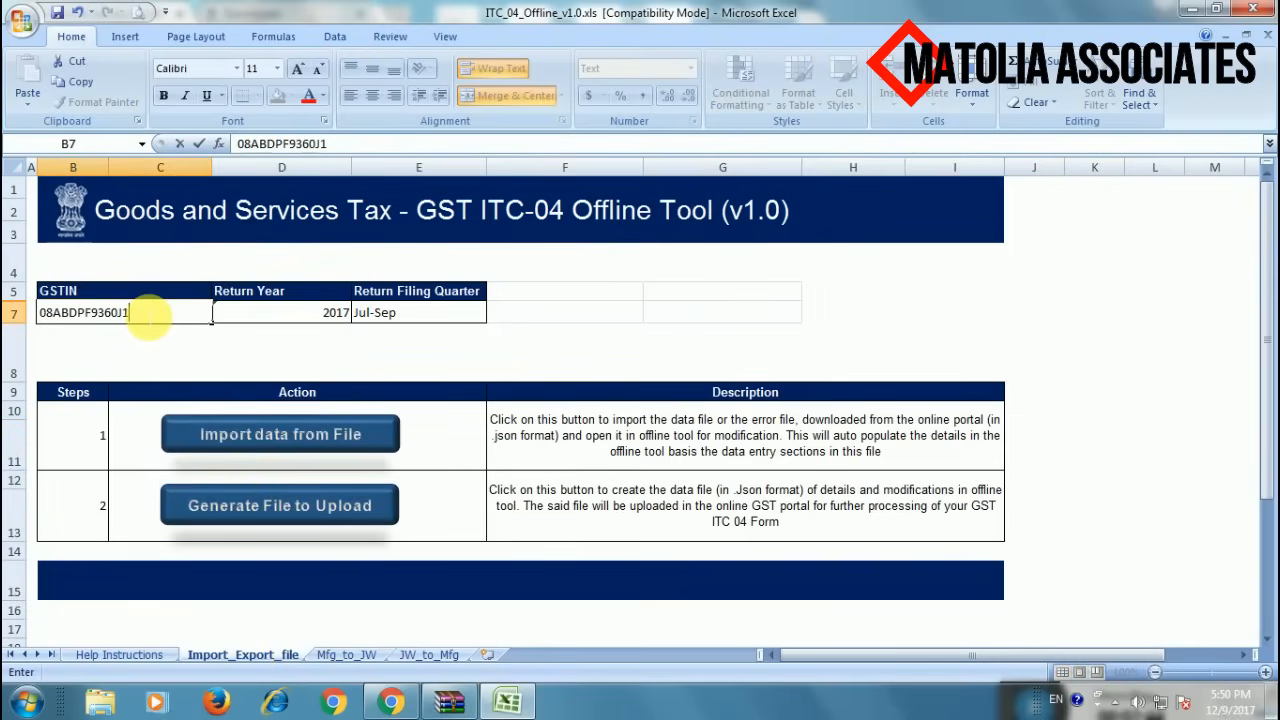
pyautogui.click(268, 314)
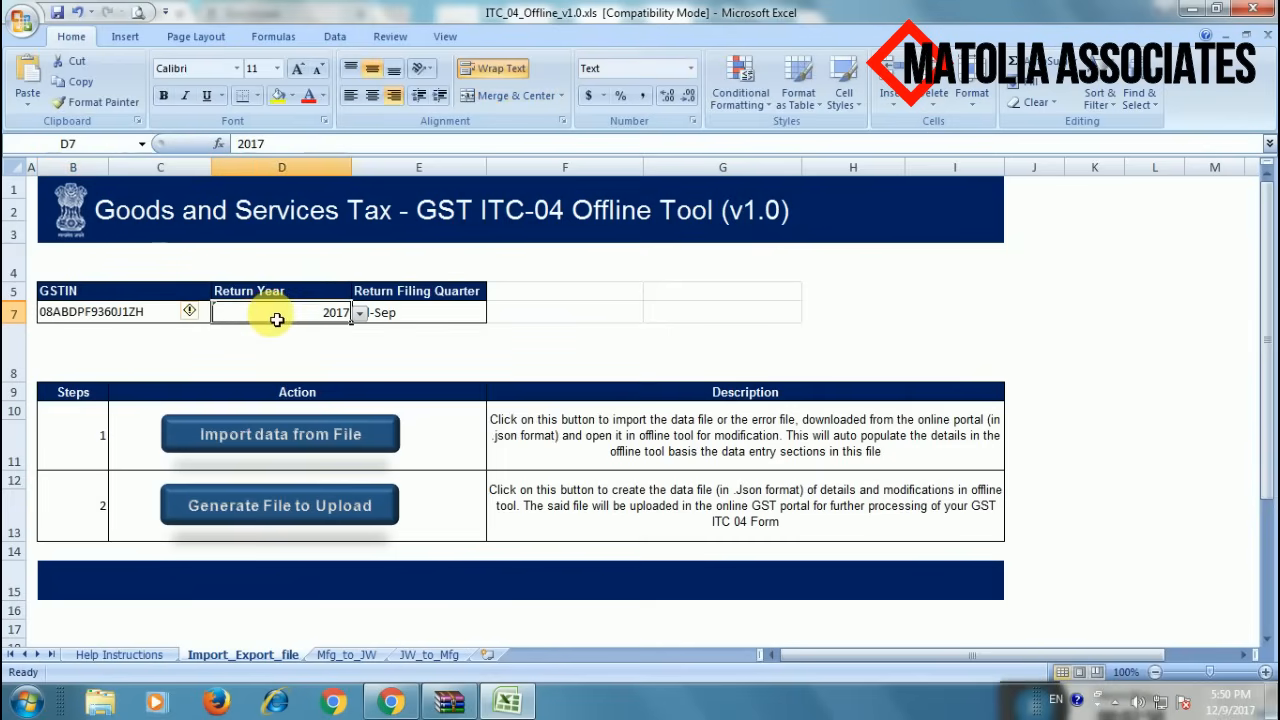
# - Keep the return year at 2017 and the filing quarter at Jul-Sep
pyautogui.click(359, 313)
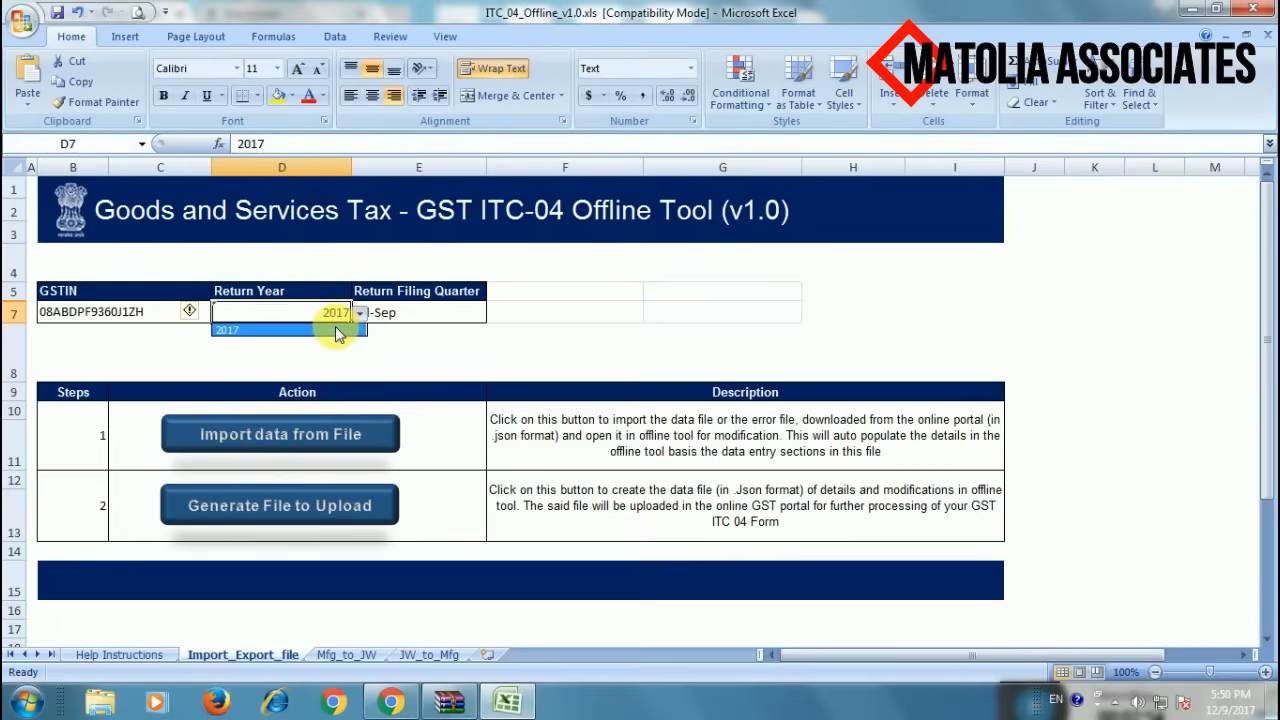
pyautogui.click(338, 331)
pyautogui.click(412, 313)
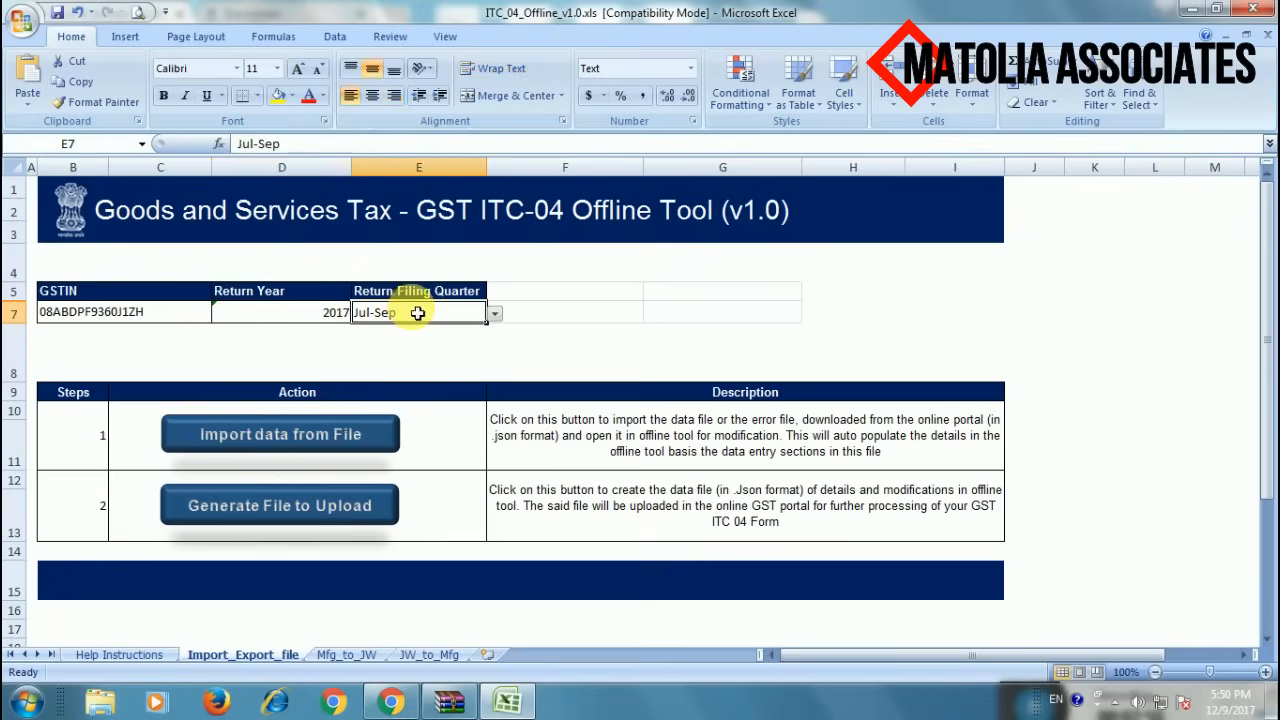
pyautogui.click(494, 316)
pyautogui.click(425, 338)
pyautogui.scroll(-1, 399, 415)
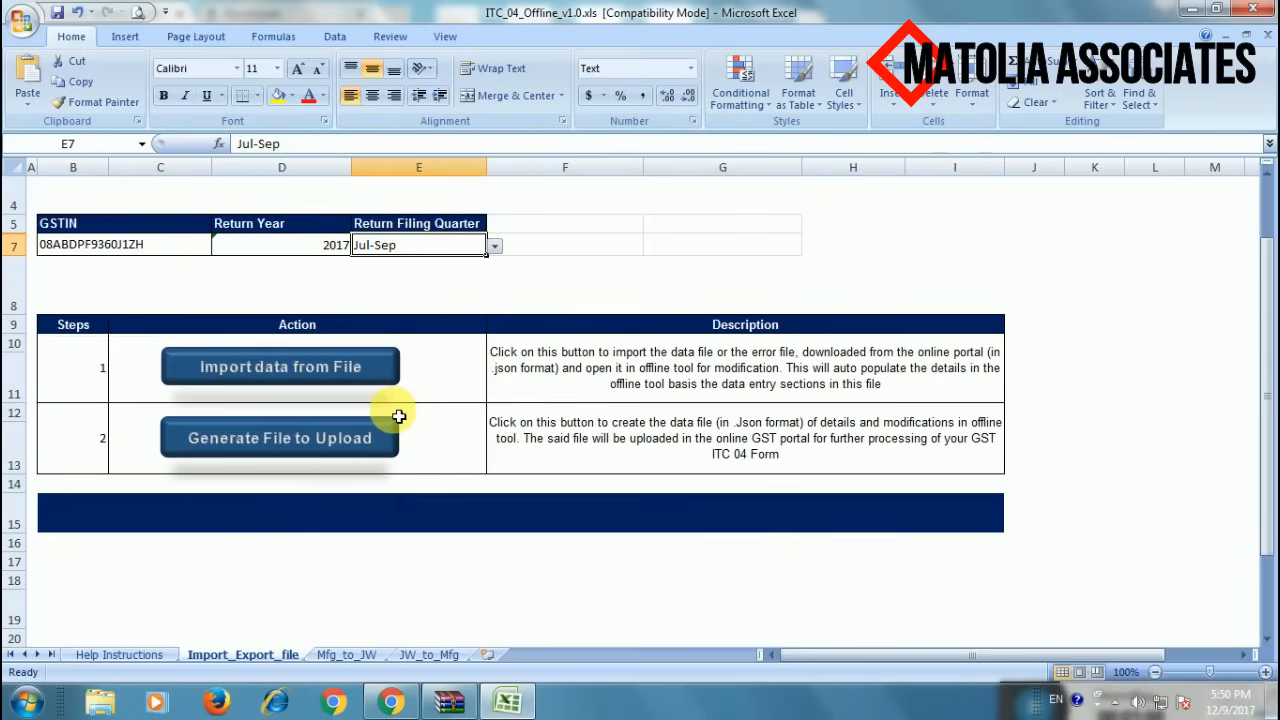
pyautogui.scroll(1, 440, 352)
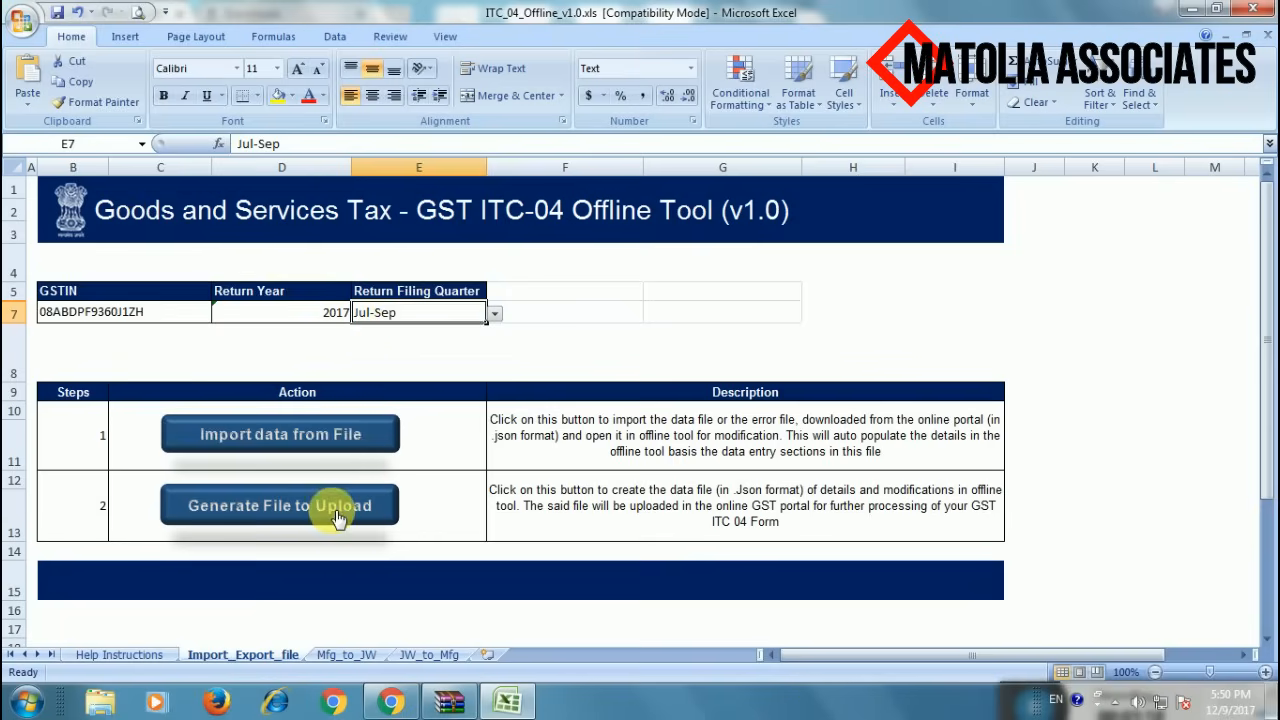
# - On the Mfg_to_JW sheet, select sample challan rows 7 through 15
pyautogui.click(346, 654)
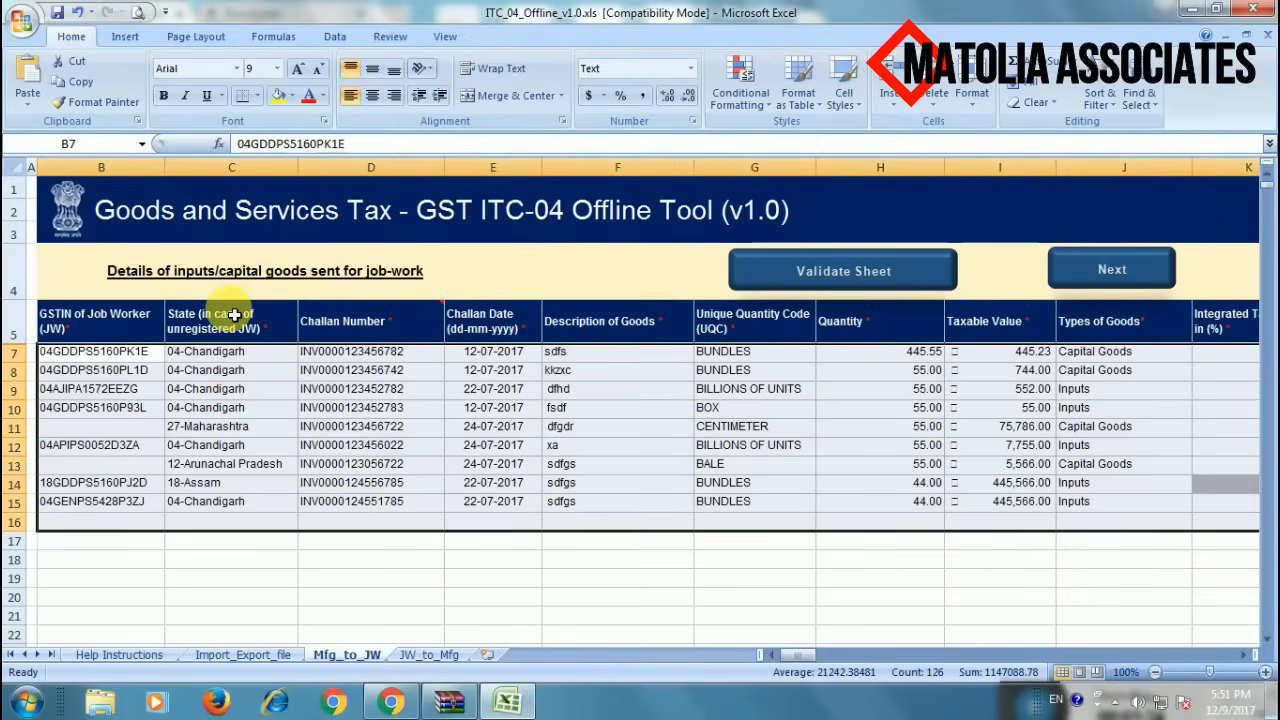
pyautogui.moveTo(323, 312)
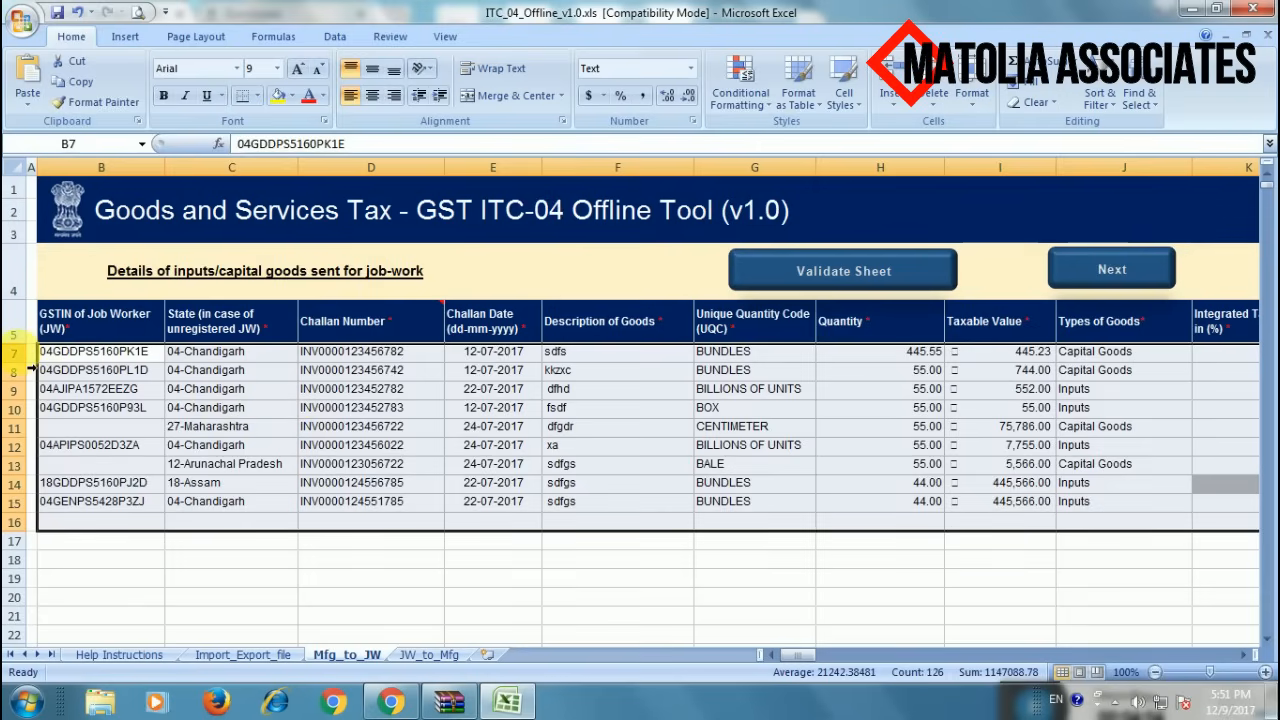
pyautogui.moveTo(25, 351); pyautogui.dragTo(82, 560)
# - Delete the nine selected sample challan rows
pyautogui.rightClick(184, 481)
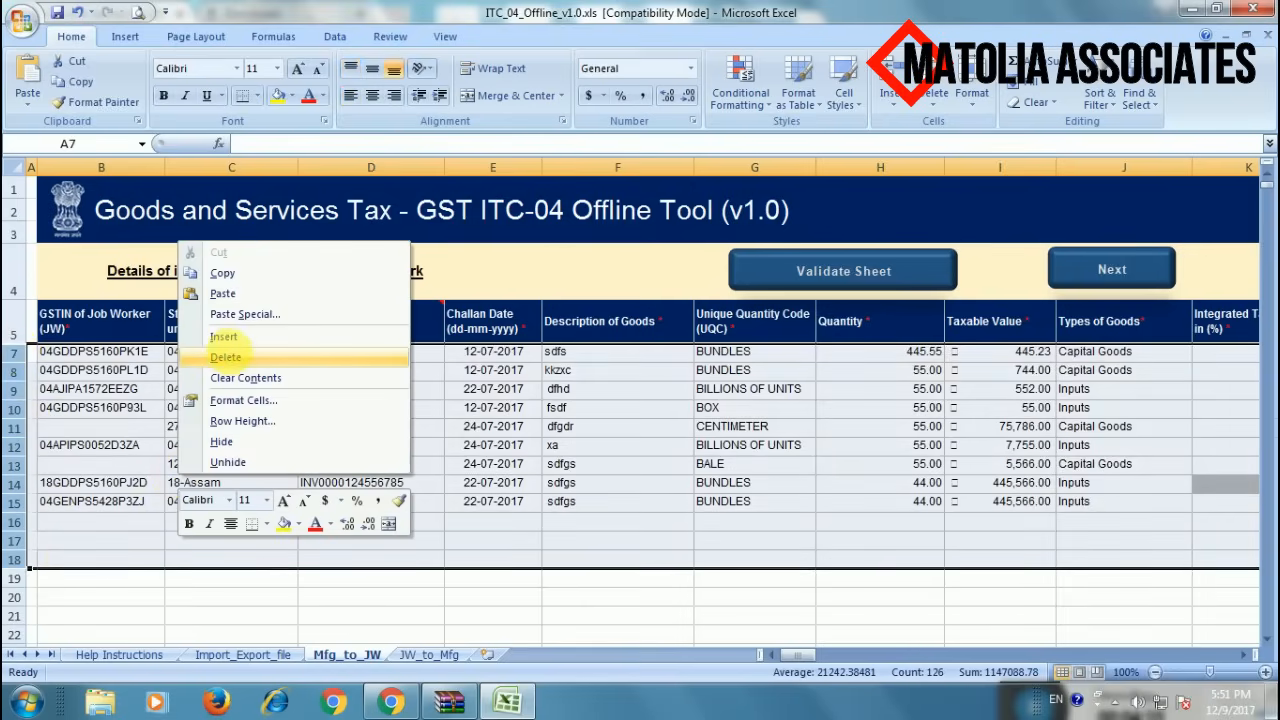
pyautogui.click(225, 357)
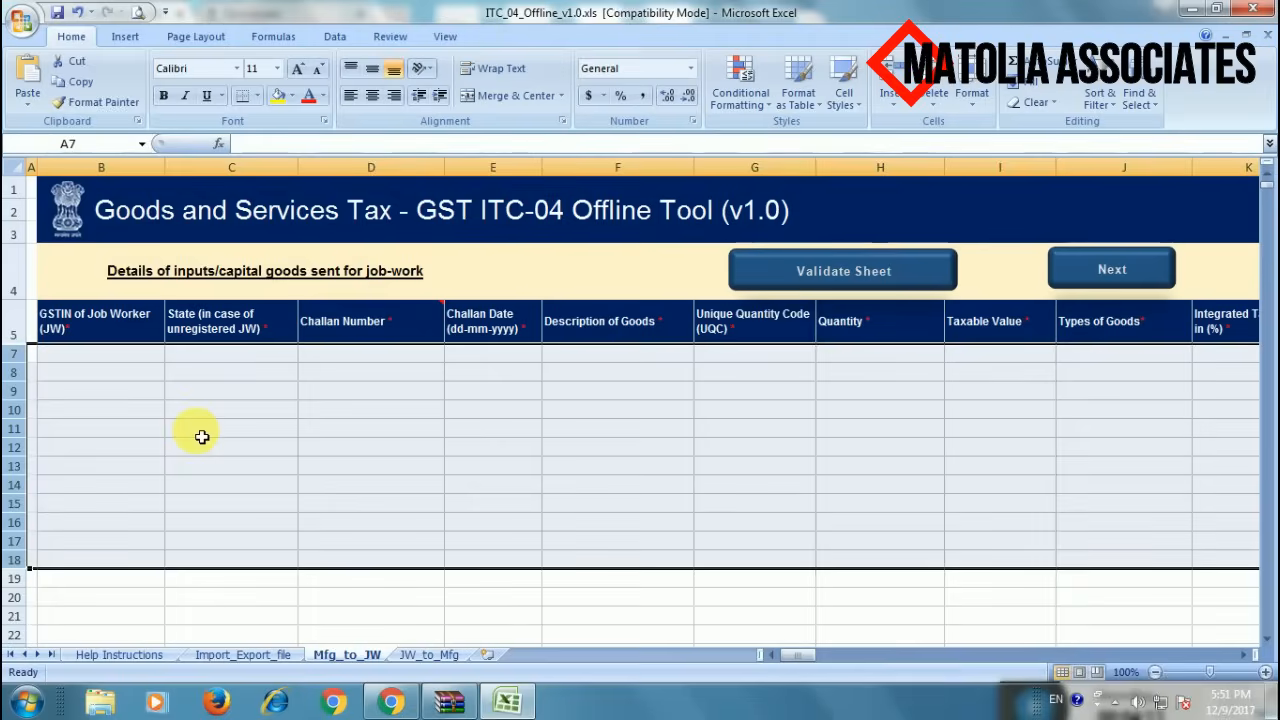
pyautogui.click(197, 428)
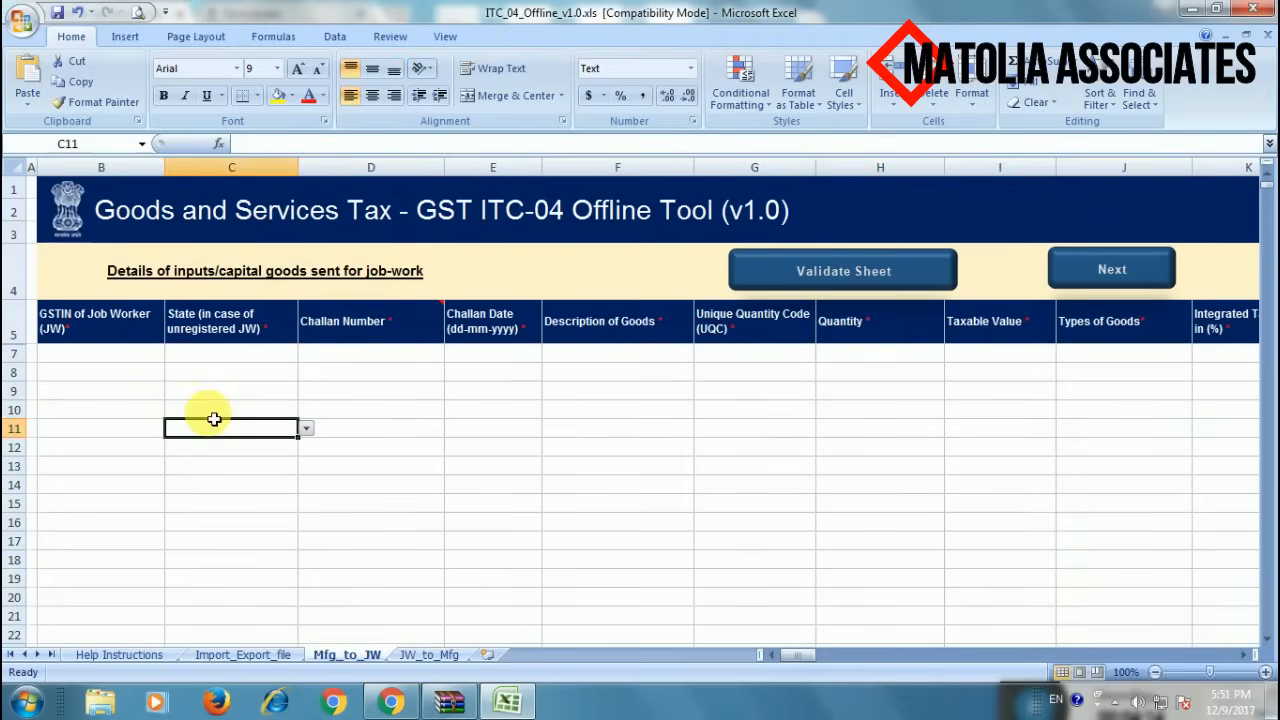
# - Check that GSTIN cells B7–B9 and state cell C7 are now empty
pyautogui.click(95, 355)
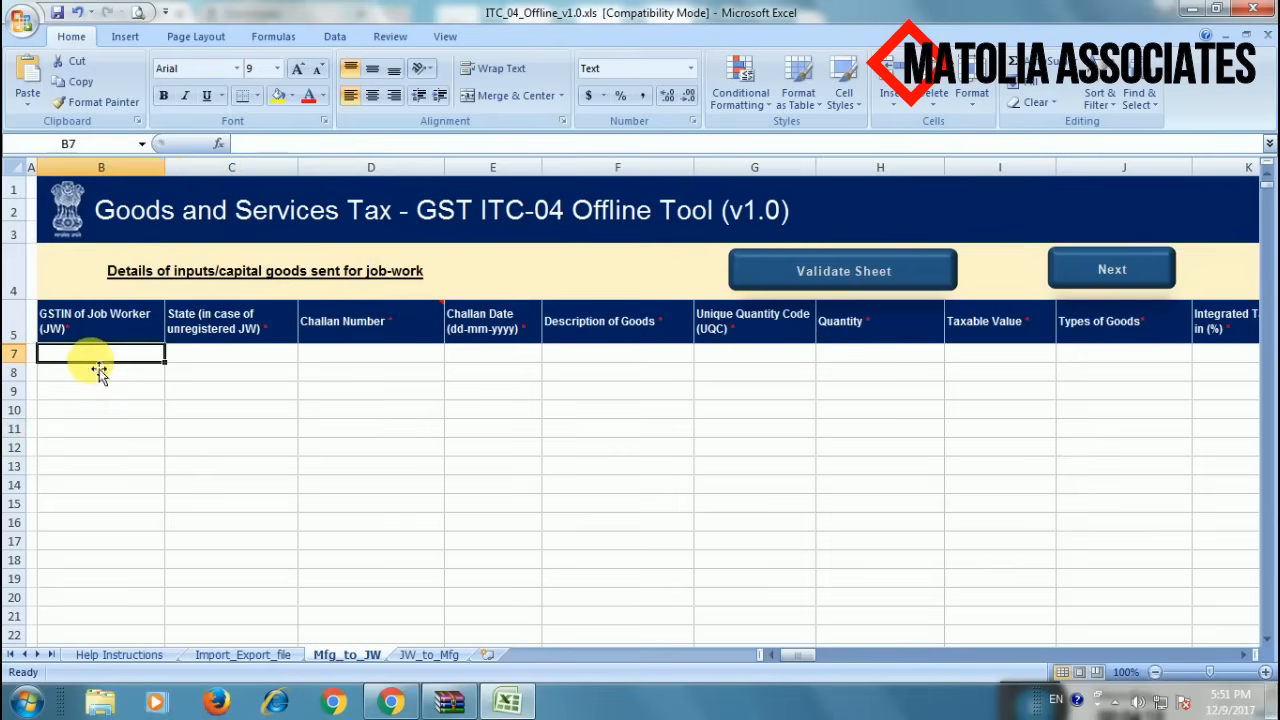
pyautogui.click(100, 379)
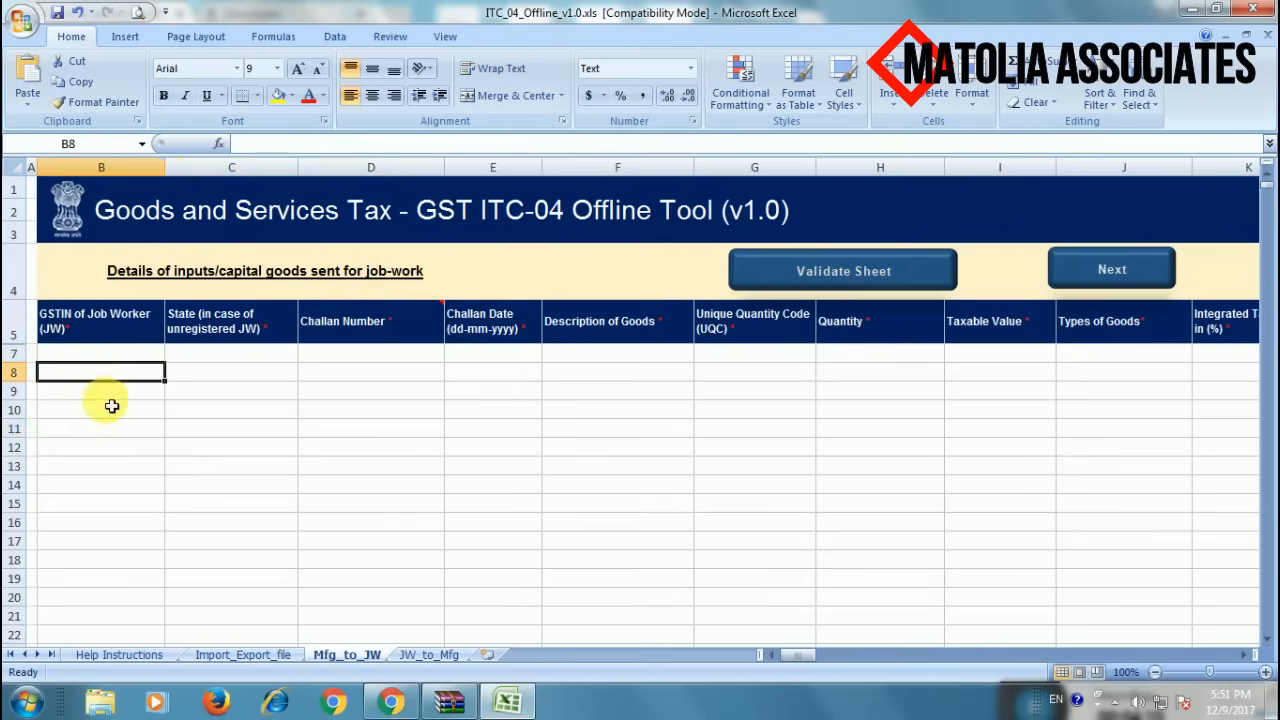
pyautogui.click(108, 393)
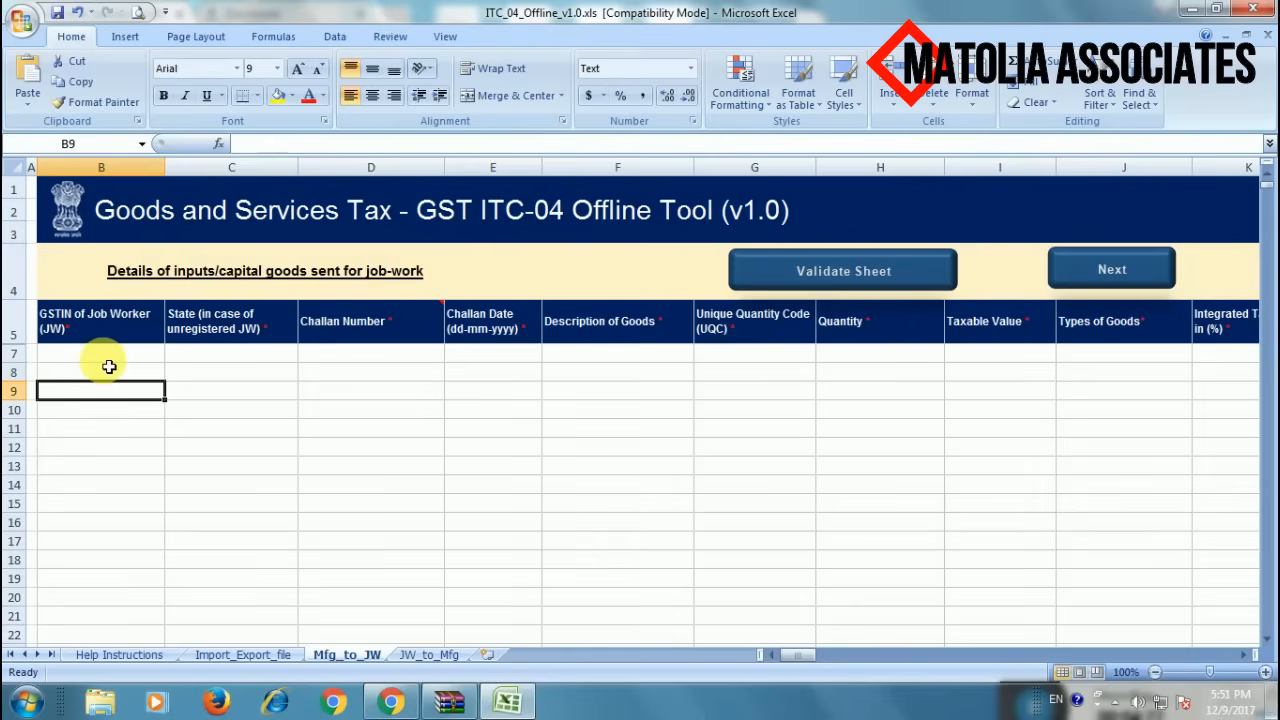
pyautogui.click(104, 355)
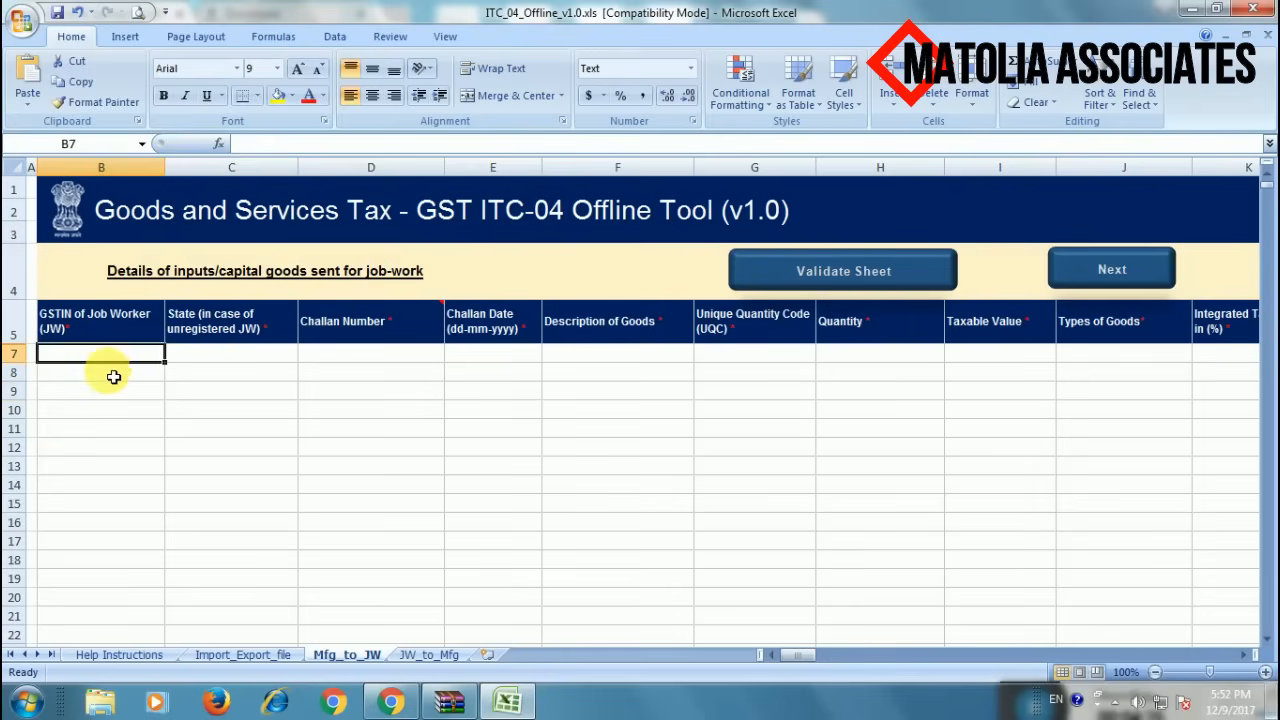
pyautogui.click(111, 373)
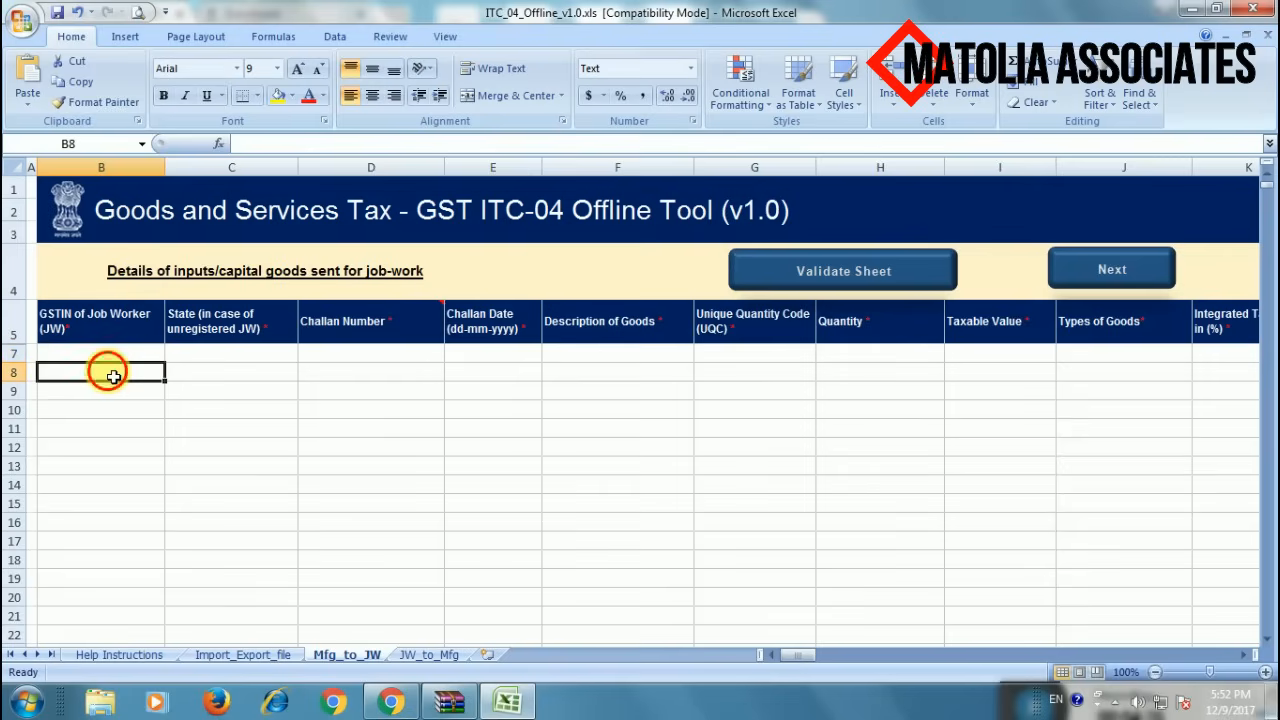
pyautogui.click(232, 358)
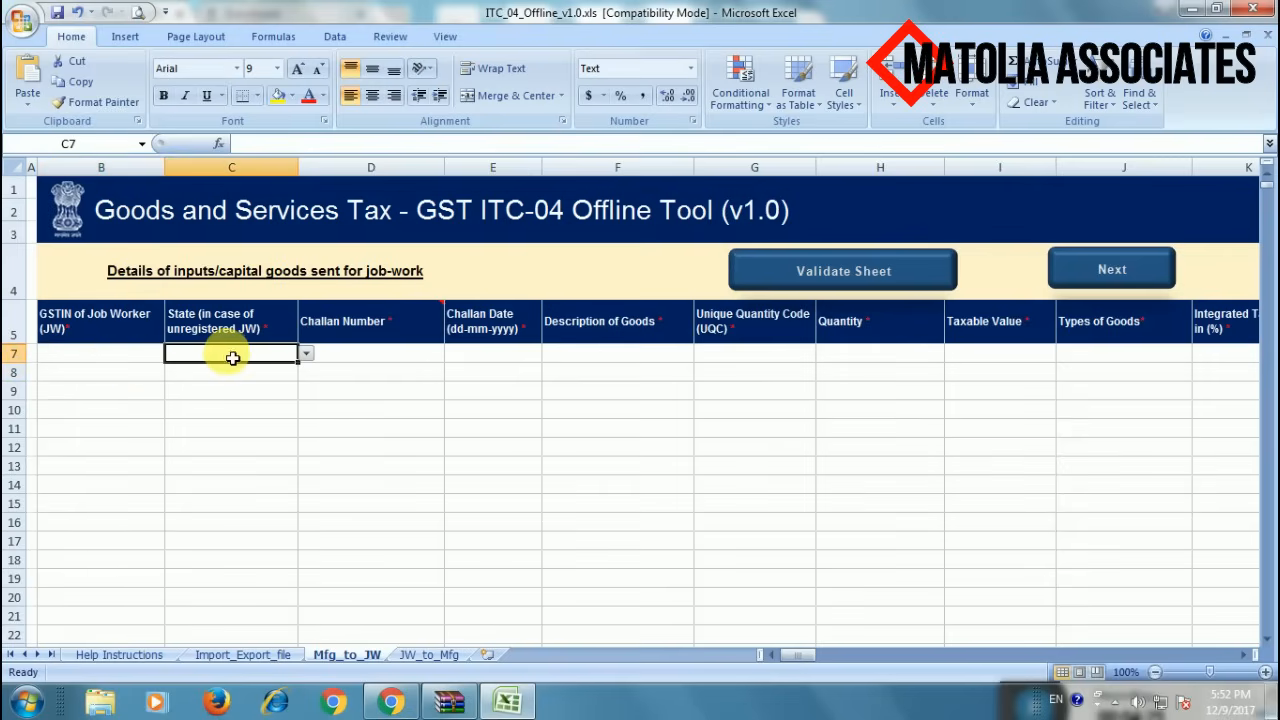
# - Fill row 7 with state 08-Rajasthan, challan number 001 and challan date 15-07-2017
pyautogui.click(308, 355)
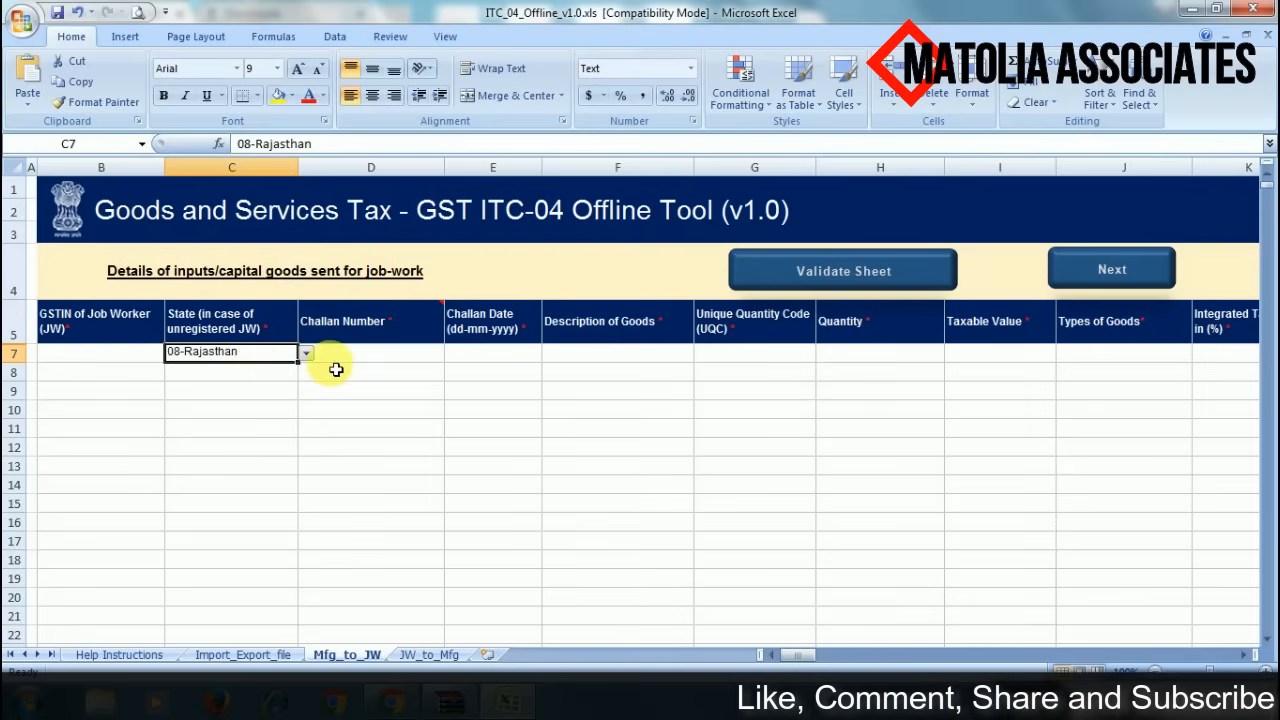
pyautogui.click(368, 359)
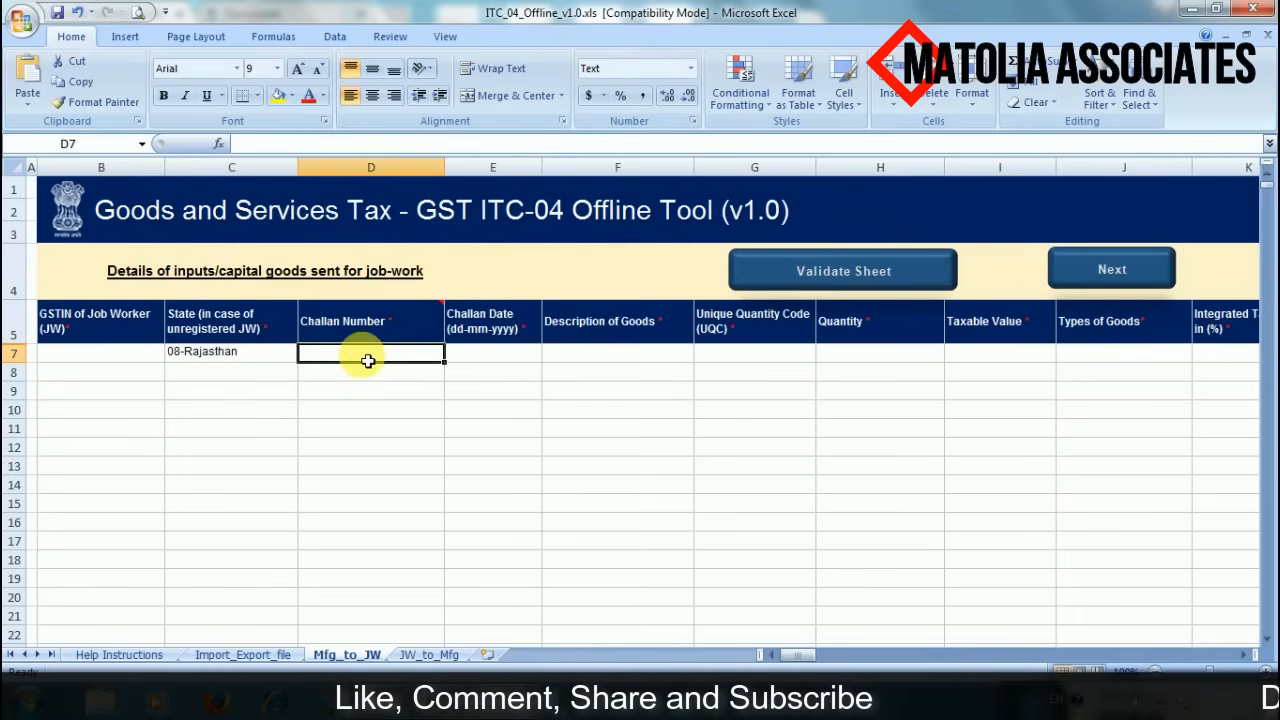
pyautogui.write('001')
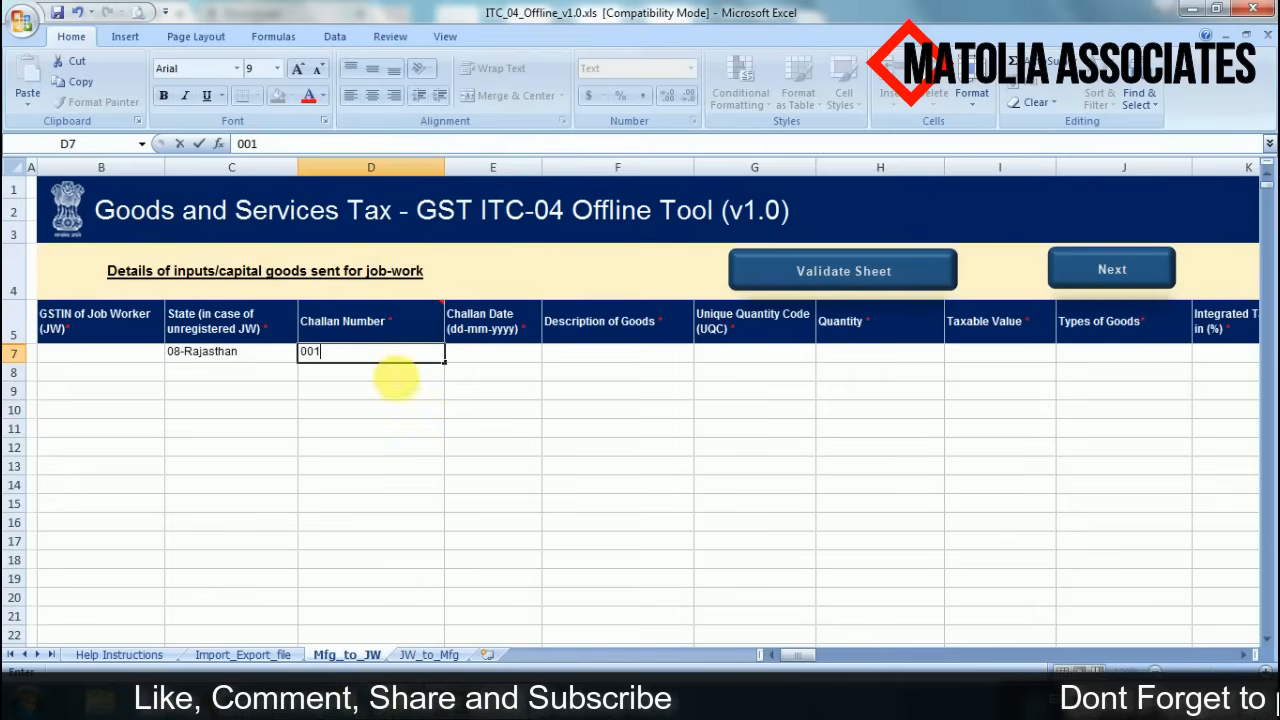
pyautogui.click(460, 396)
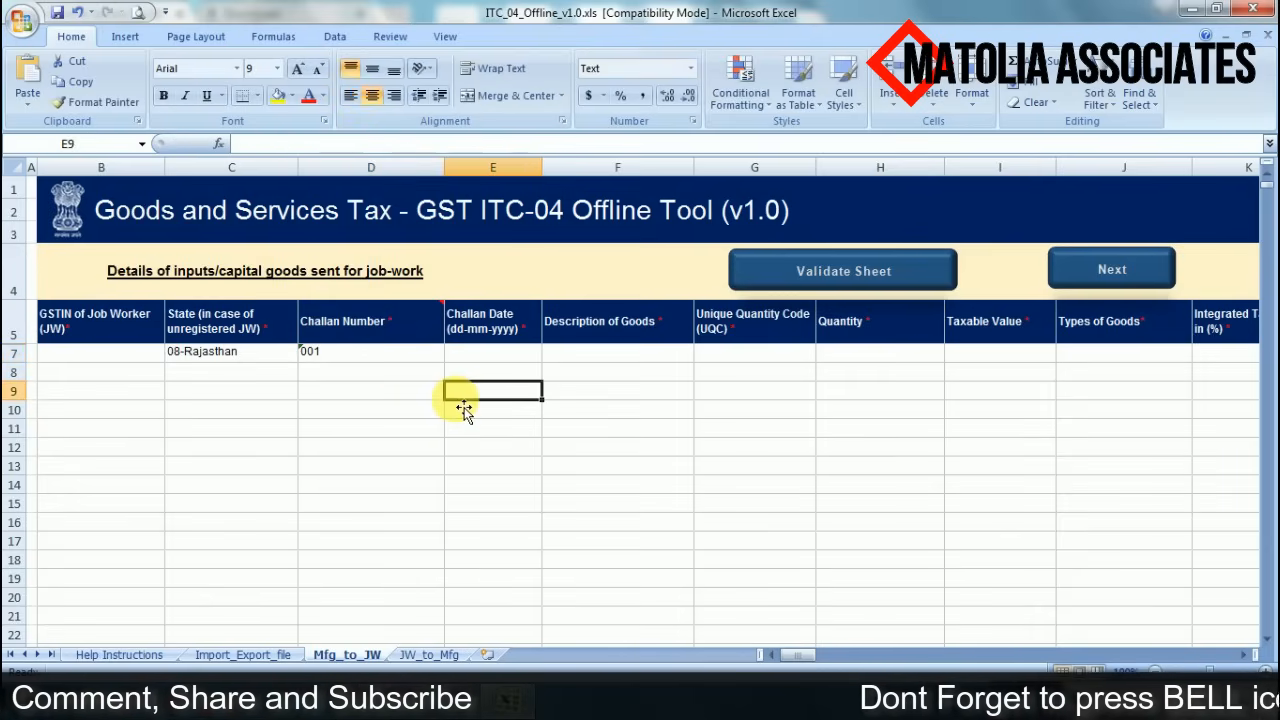
pyautogui.click(499, 357)
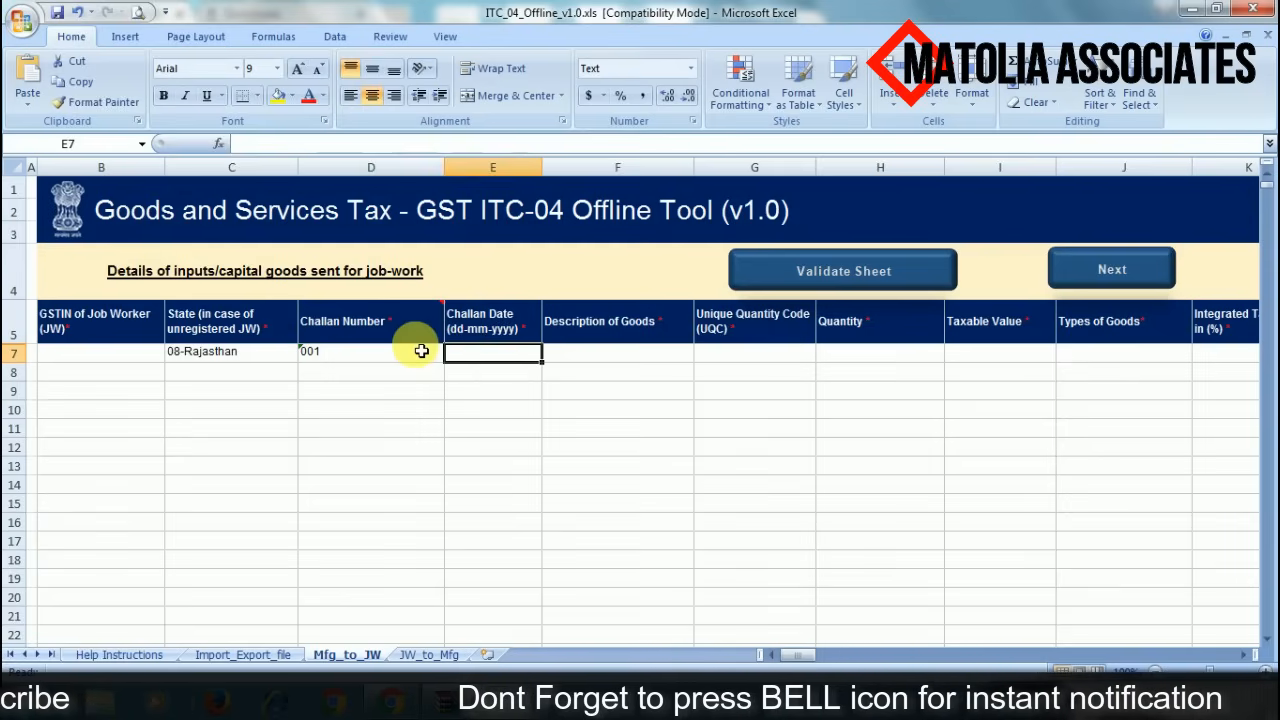
pyautogui.write('15')
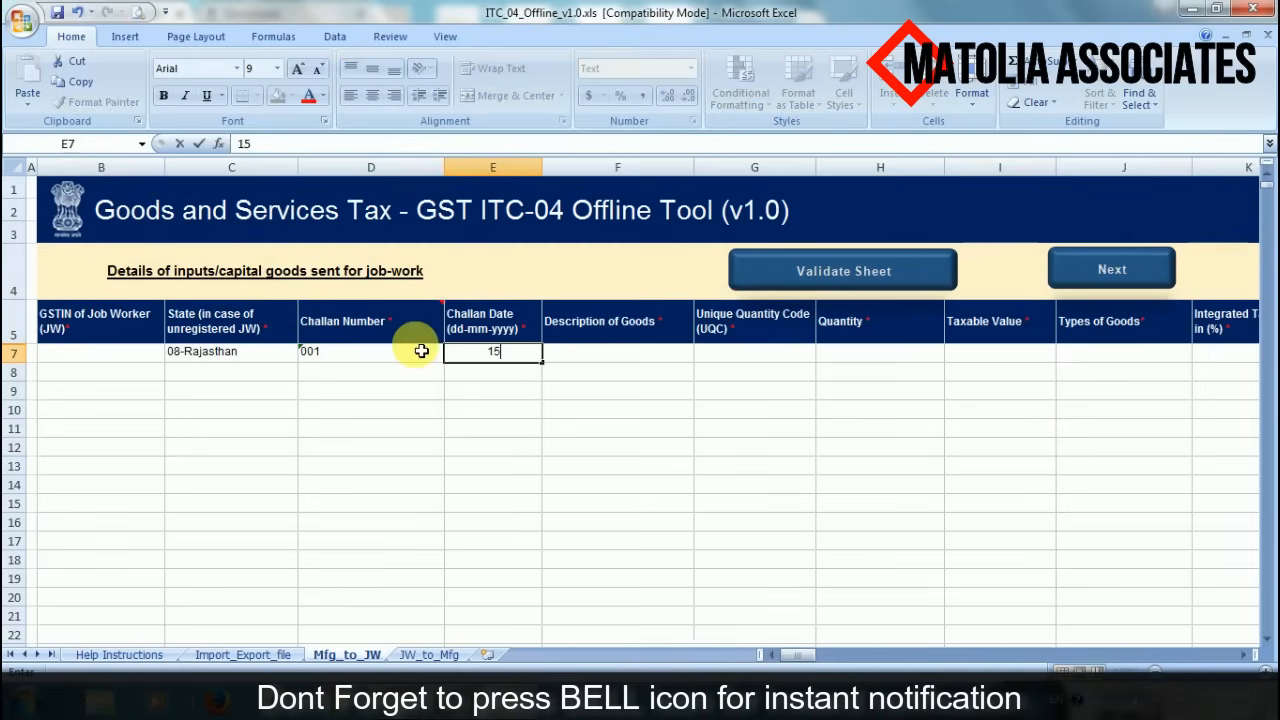
pyautogui.write('-07-')
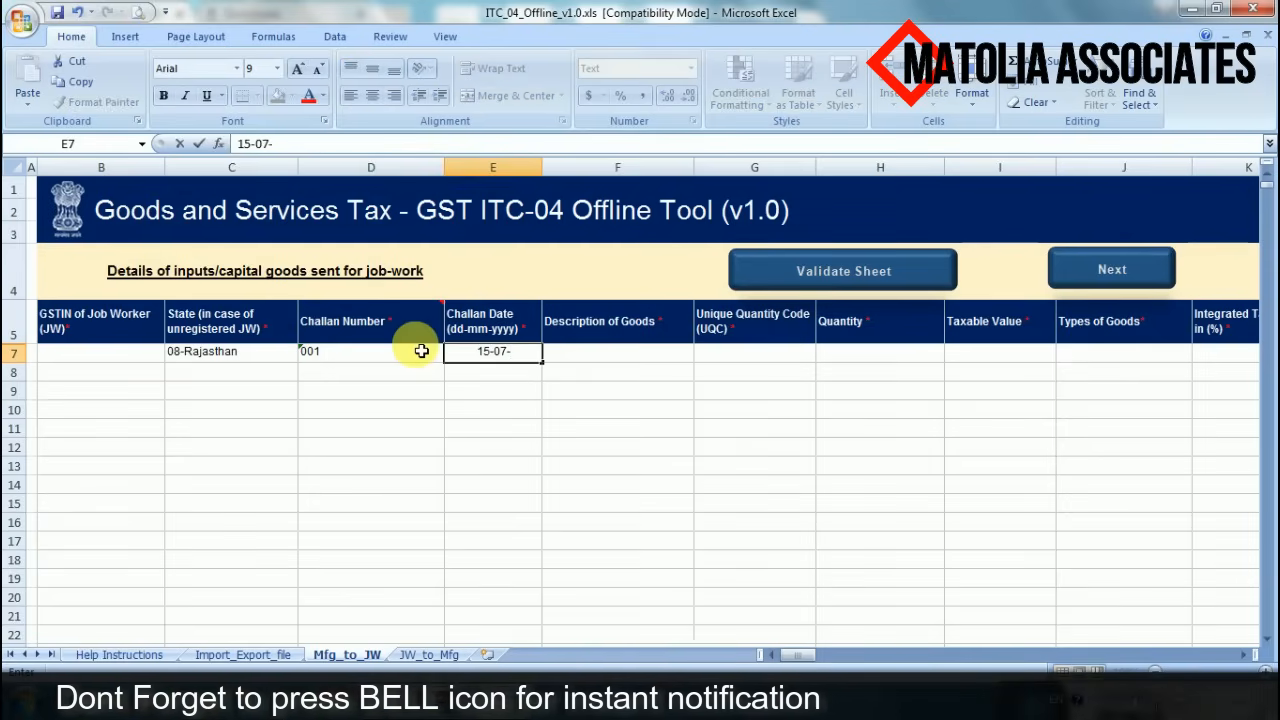
pyautogui.write('2017')
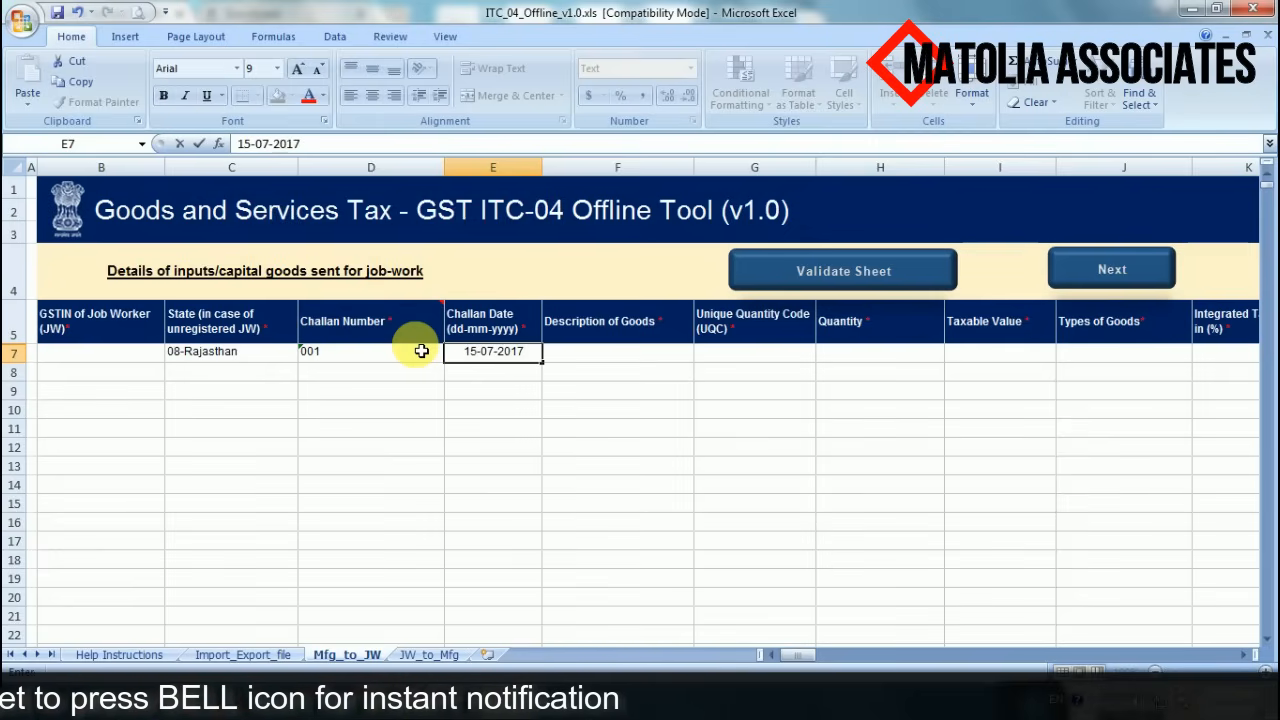
pyautogui.press('Return')
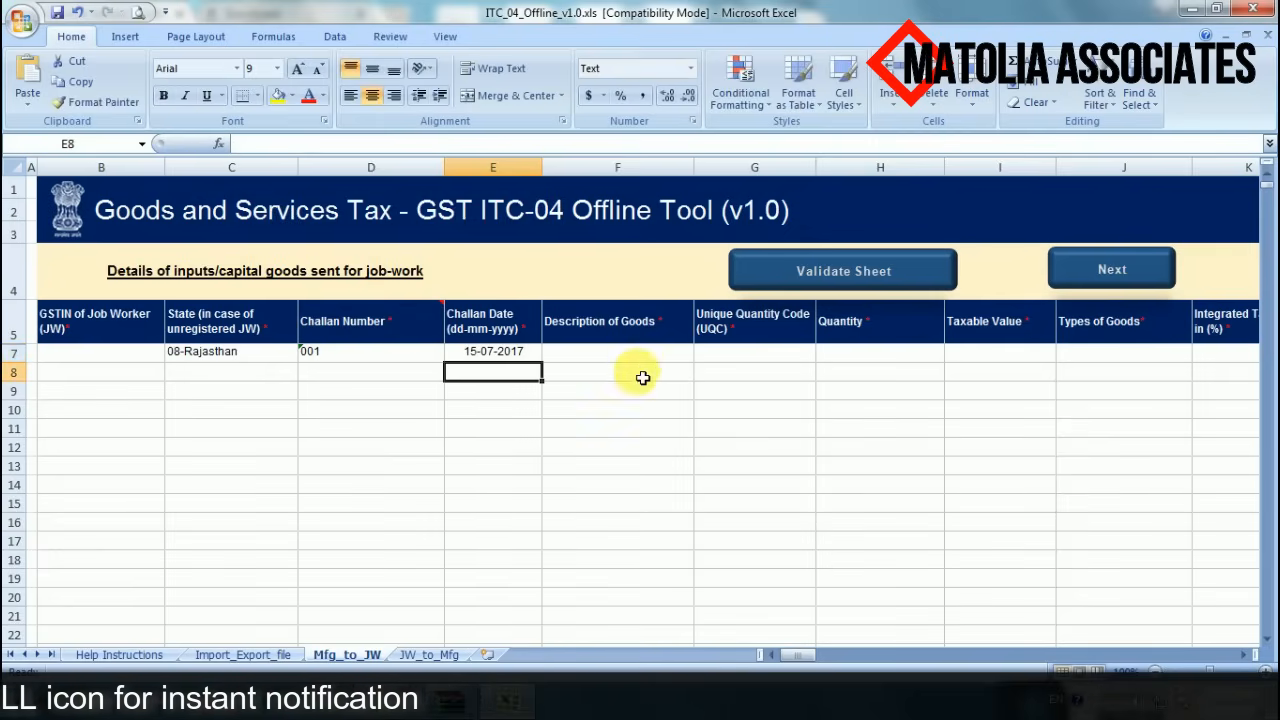
# - Enter GREY as the goods description and set the quantity code to METERS
pyautogui.click(638, 357)
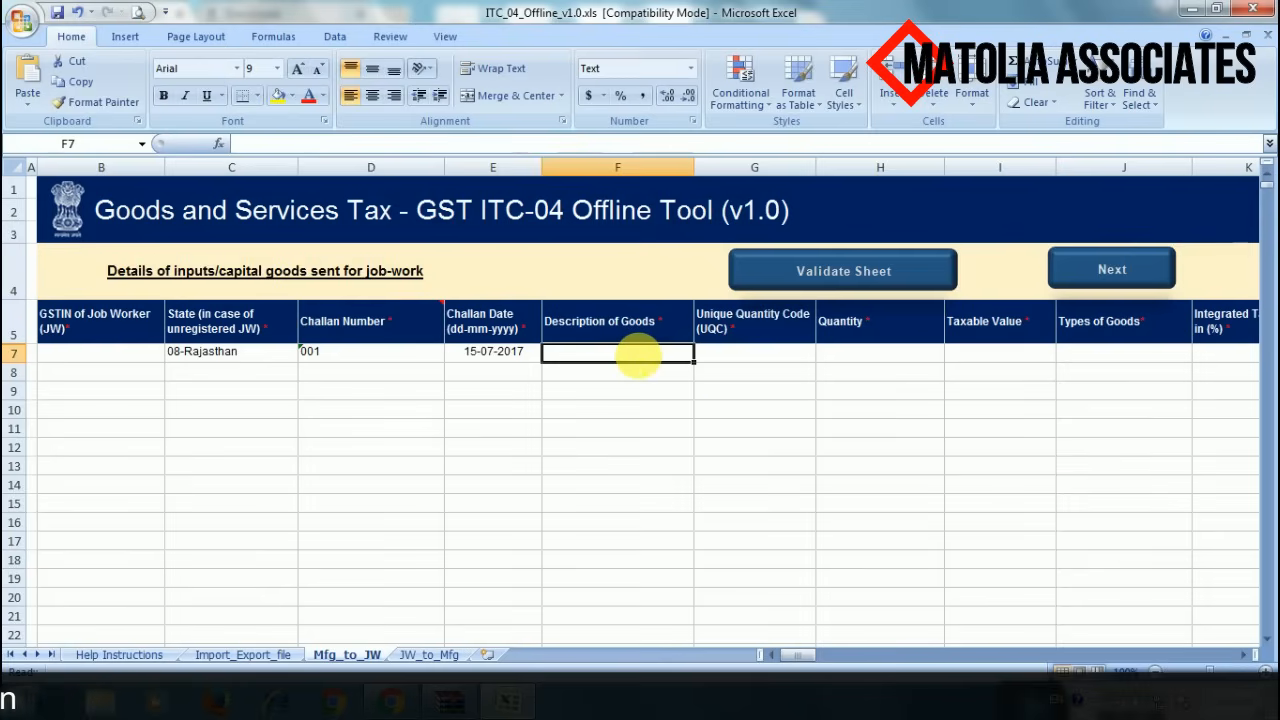
pyautogui.write('GRE')
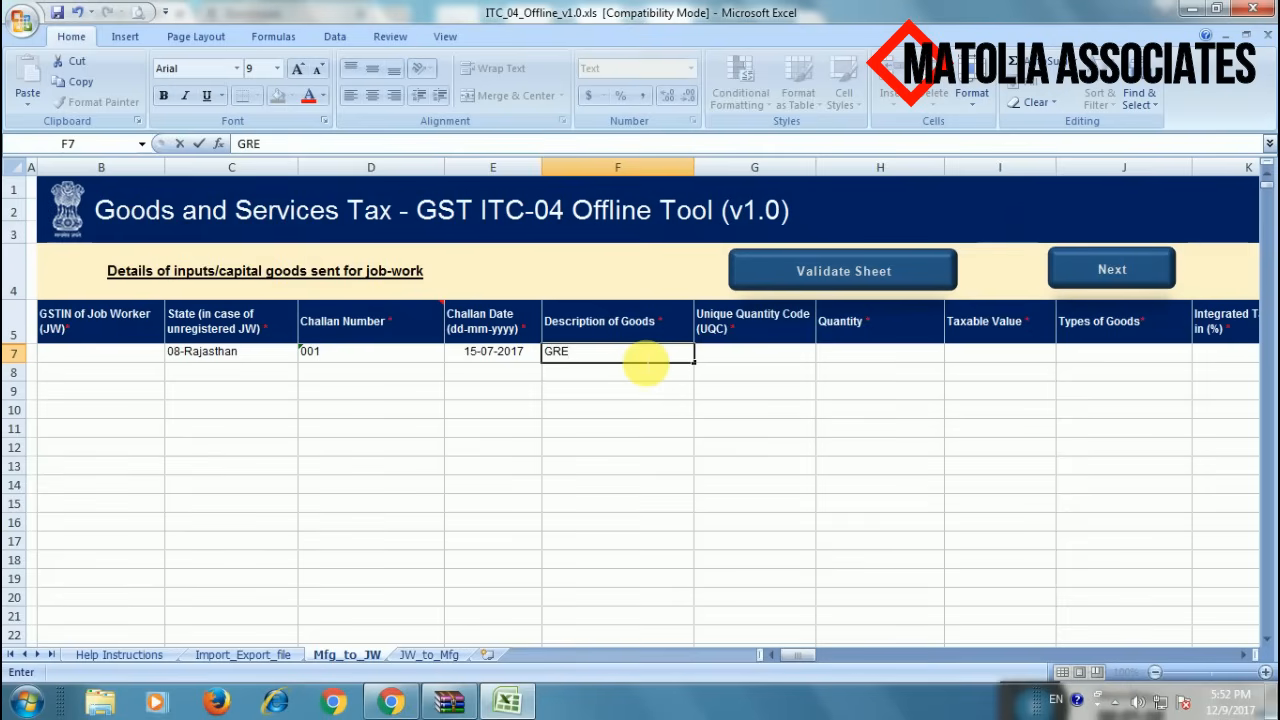
pyautogui.write('Y')
pyautogui.click(728, 425)
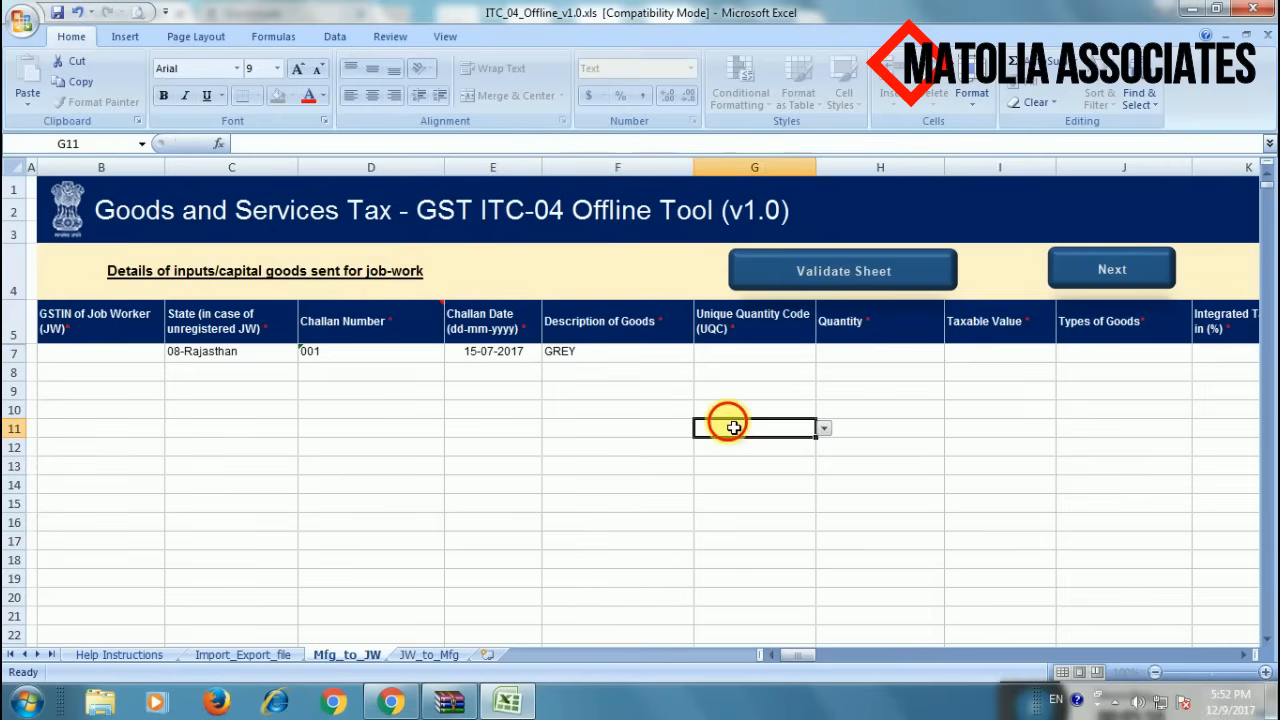
pyautogui.click(744, 352)
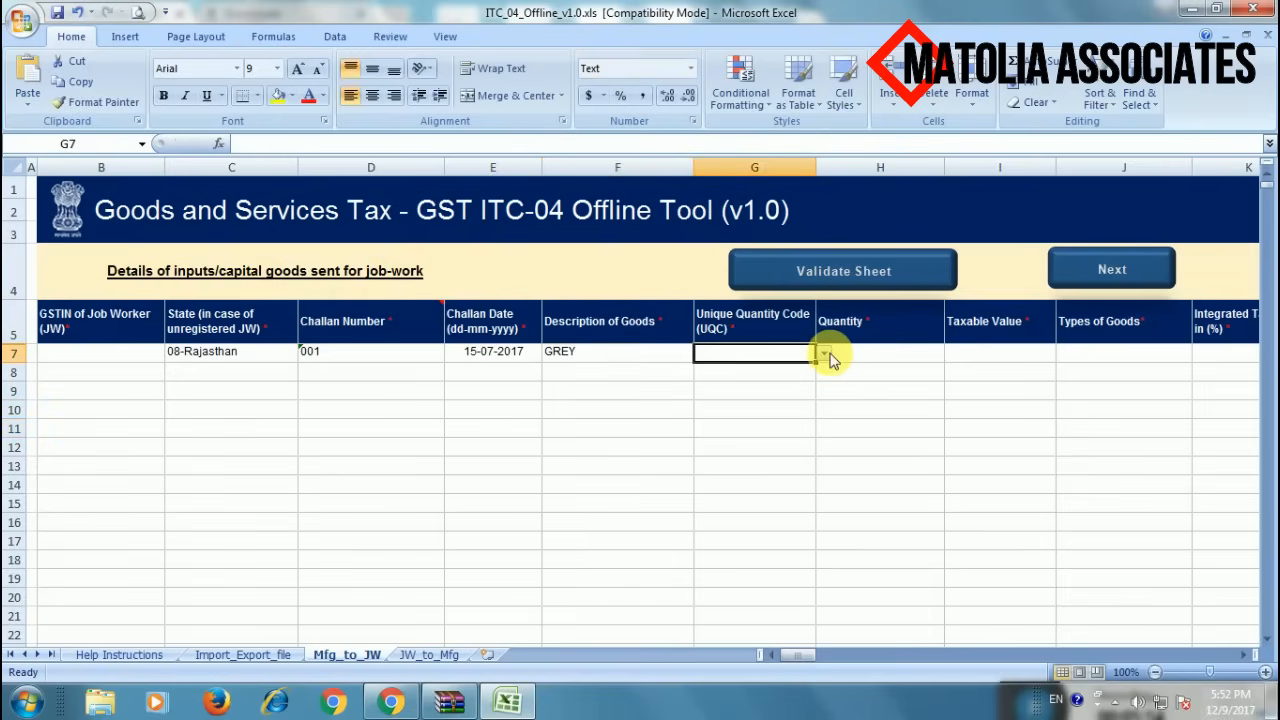
pyautogui.click(824, 354)
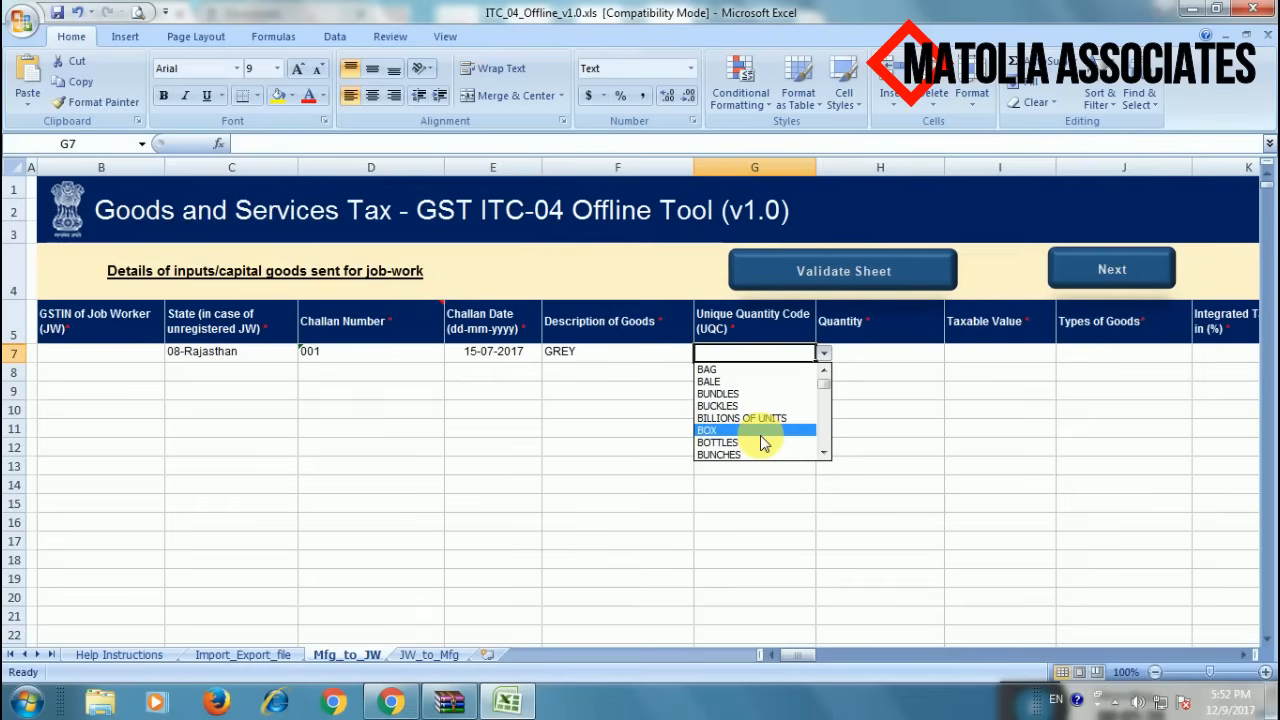
pyautogui.press('Down')
pyautogui.press('Down')
pyautogui.press('Down')
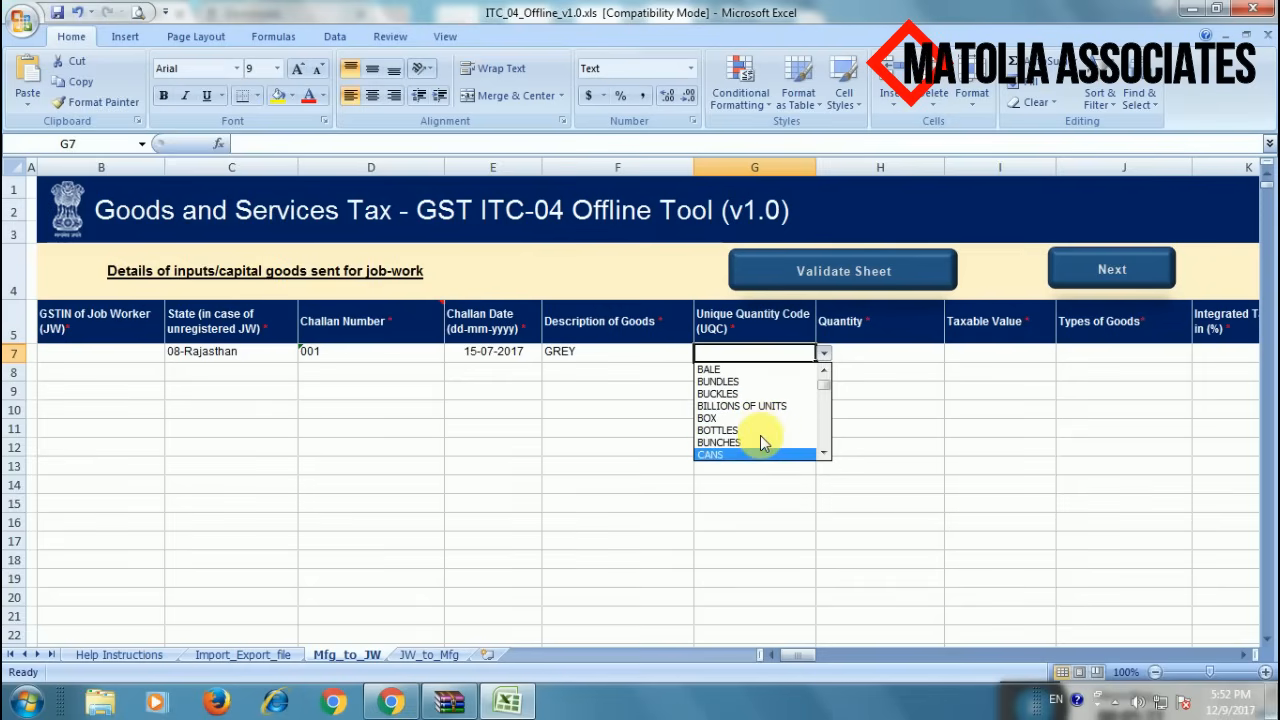
pyautogui.press('Down')
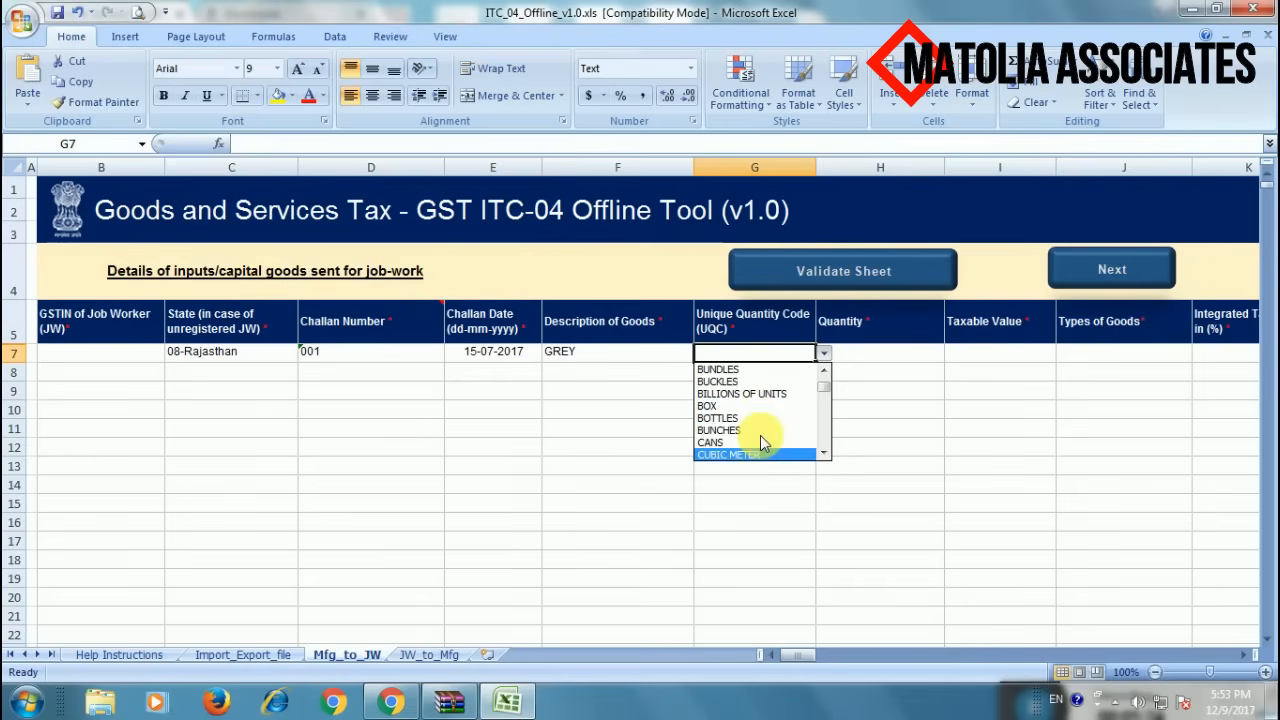
pyautogui.press('Down')
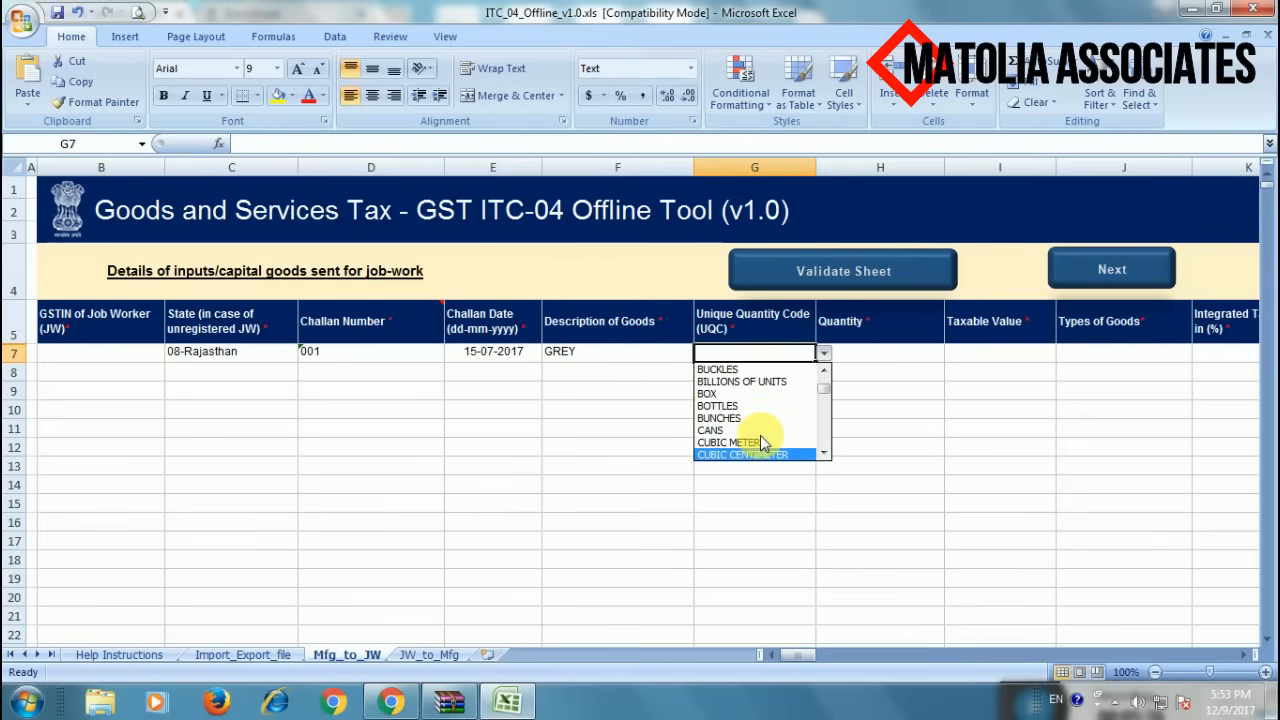
pyautogui.press('Down')
pyautogui.press('Down')
pyautogui.press('Down')
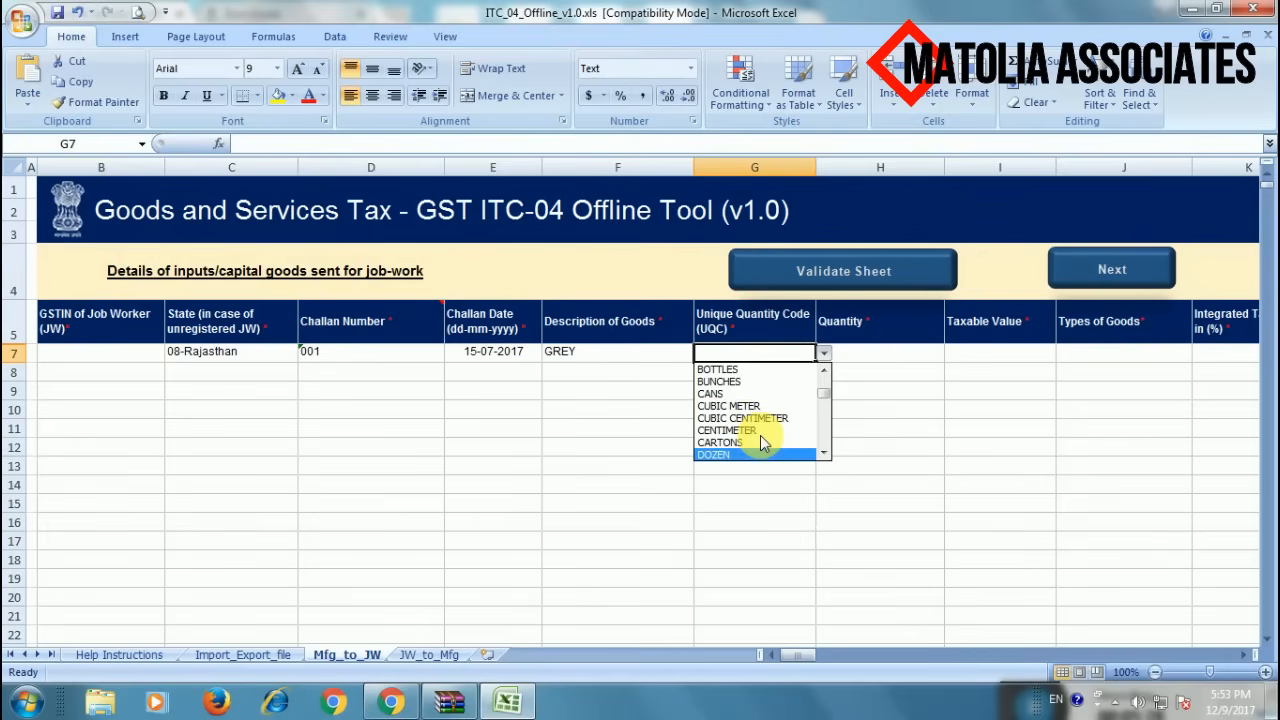
pyautogui.press('Up')
pyautogui.press('Up')
pyautogui.press('Up')
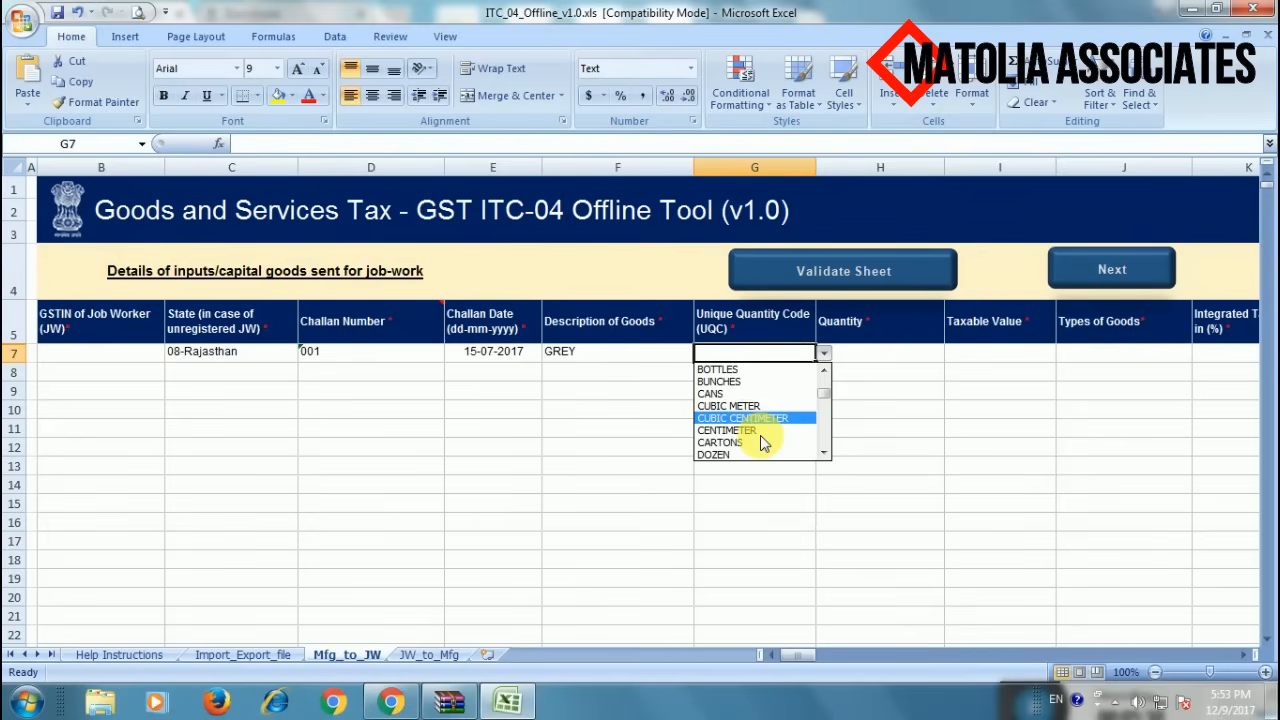
pyautogui.press('Up')
pyautogui.press('Up')
pyautogui.press('Up')
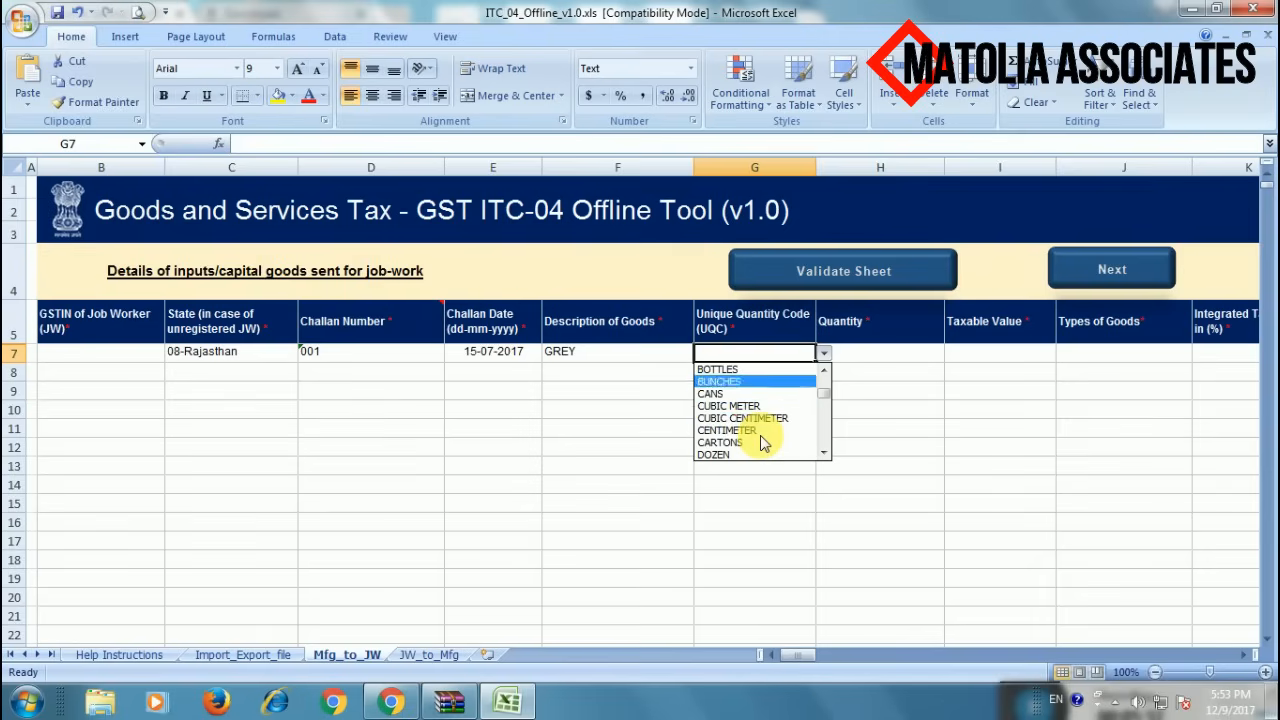
pyautogui.press('Down')
pyautogui.press('Down')
pyautogui.press('pagedown')
pyautogui.press('pagedown')
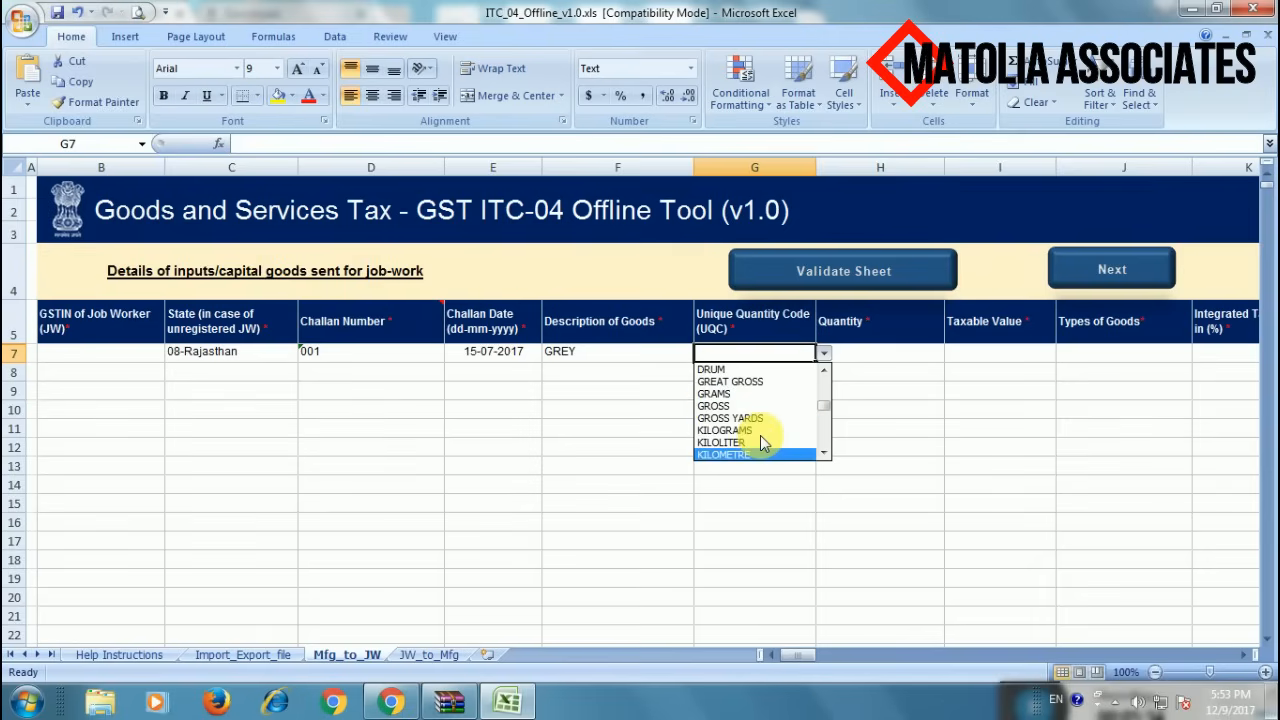
pyautogui.press('Down')
pyautogui.press('Down')
pyautogui.press('Down')
pyautogui.press('Up')
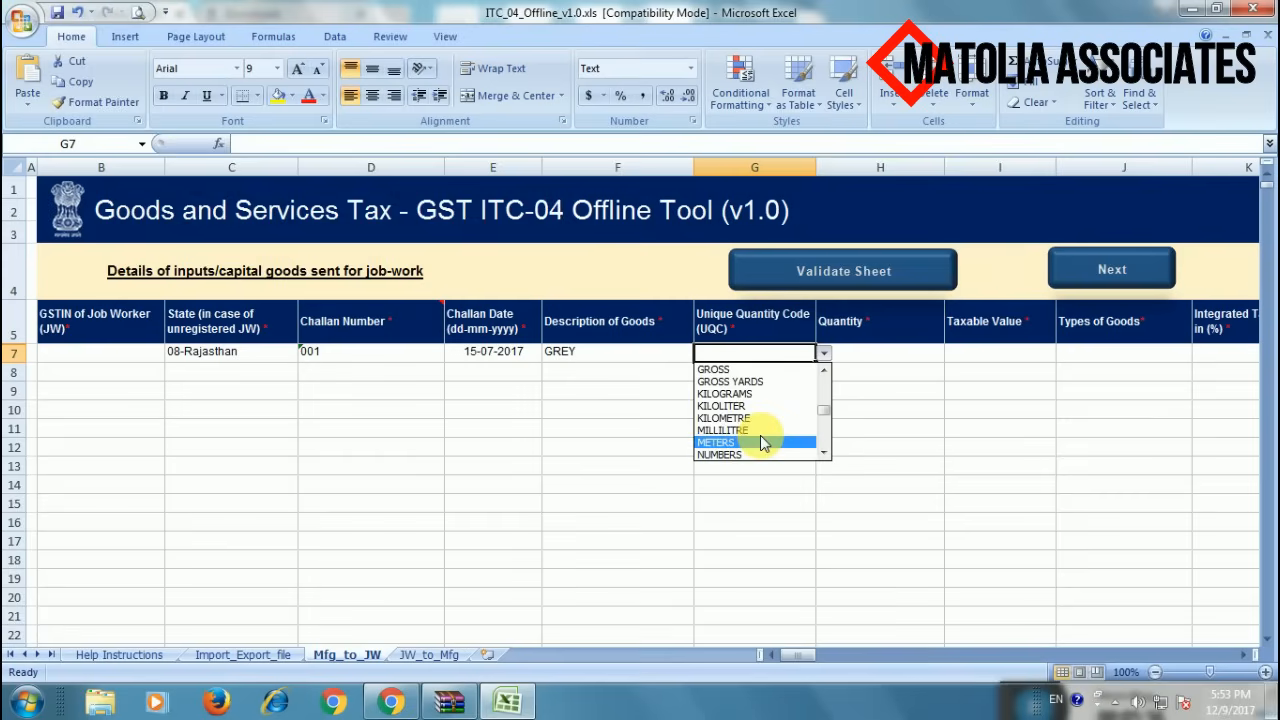
pyautogui.press('Return')
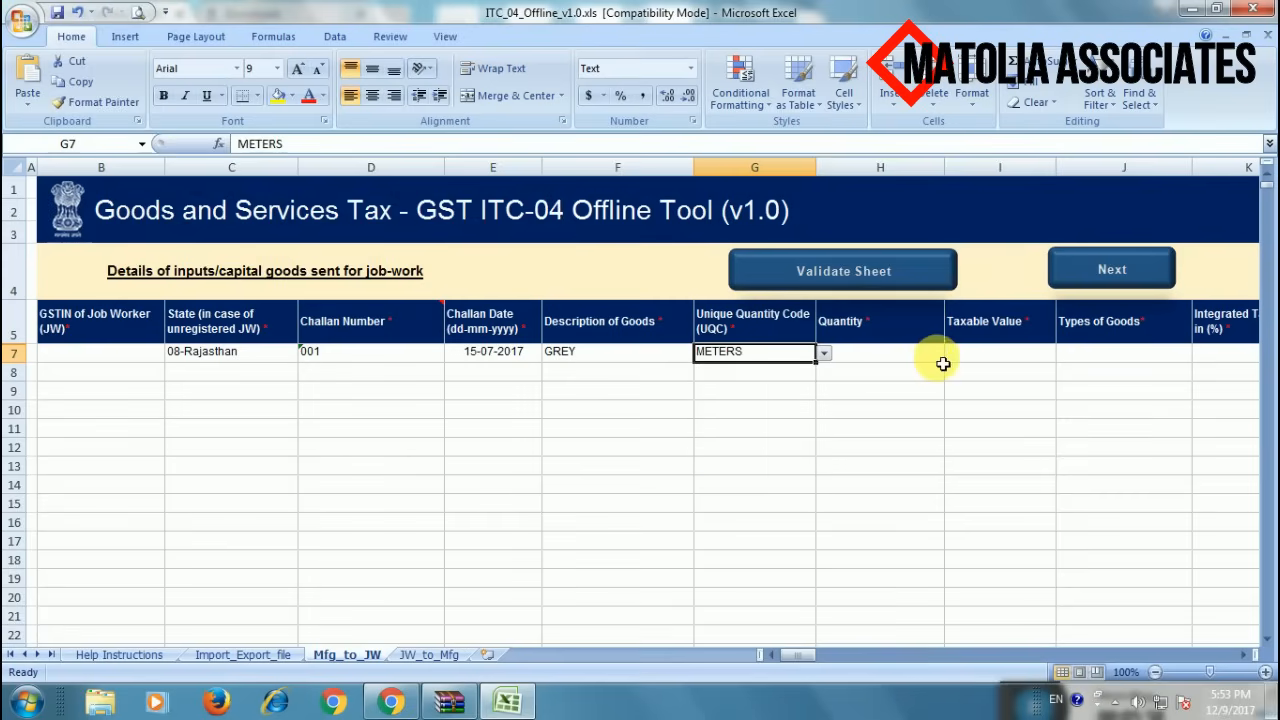
# - Enter quantity 5000 and taxable value 100000 in row 7
pyautogui.click(912, 358)
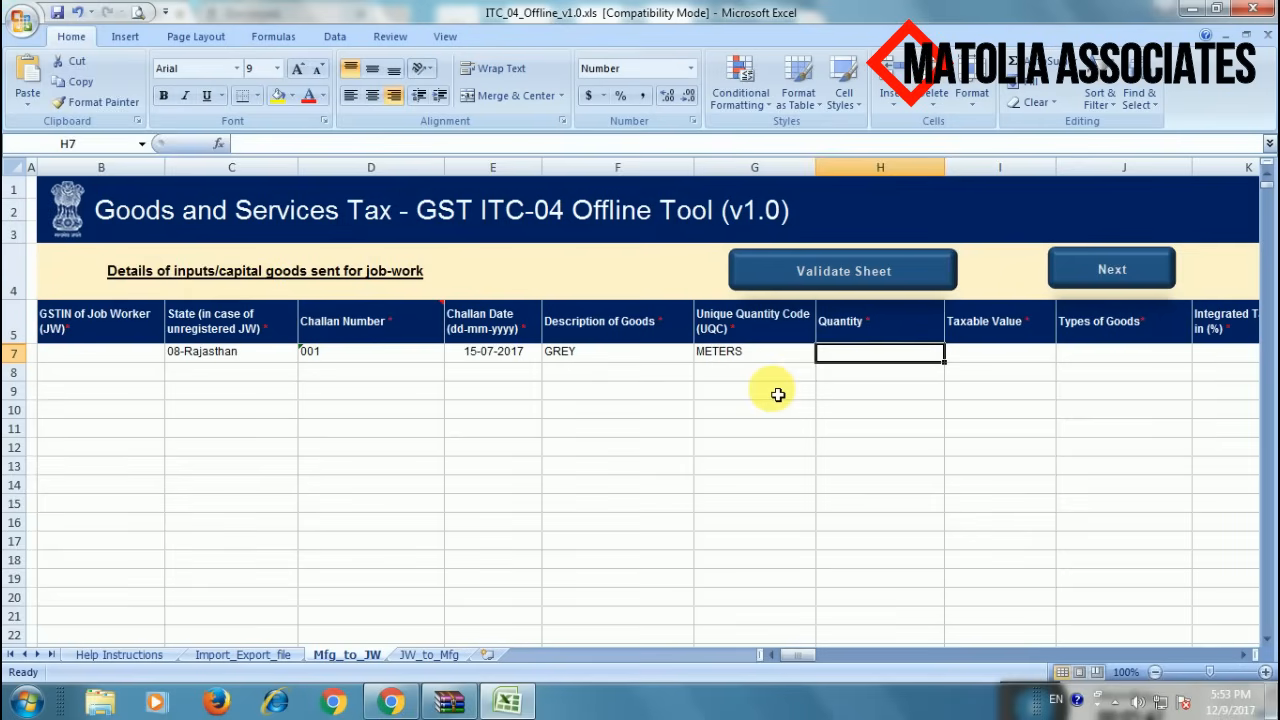
pyautogui.write('5000')
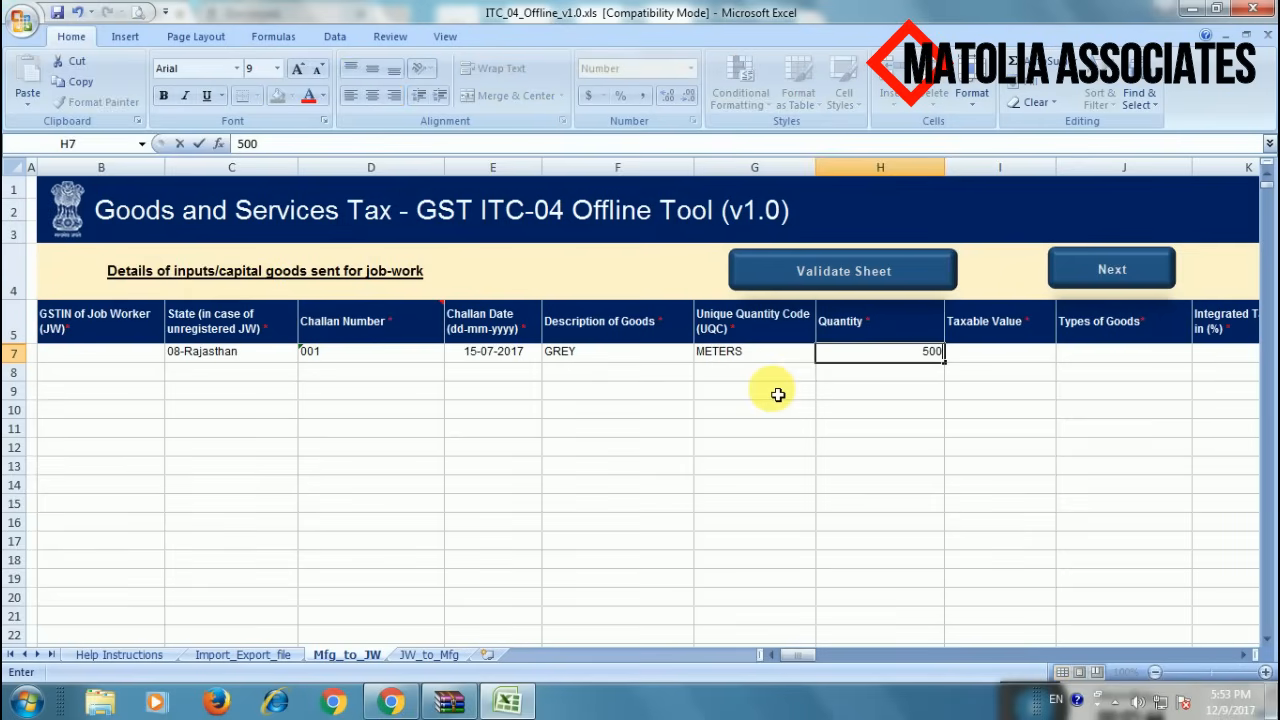
pyautogui.click(1037, 357)
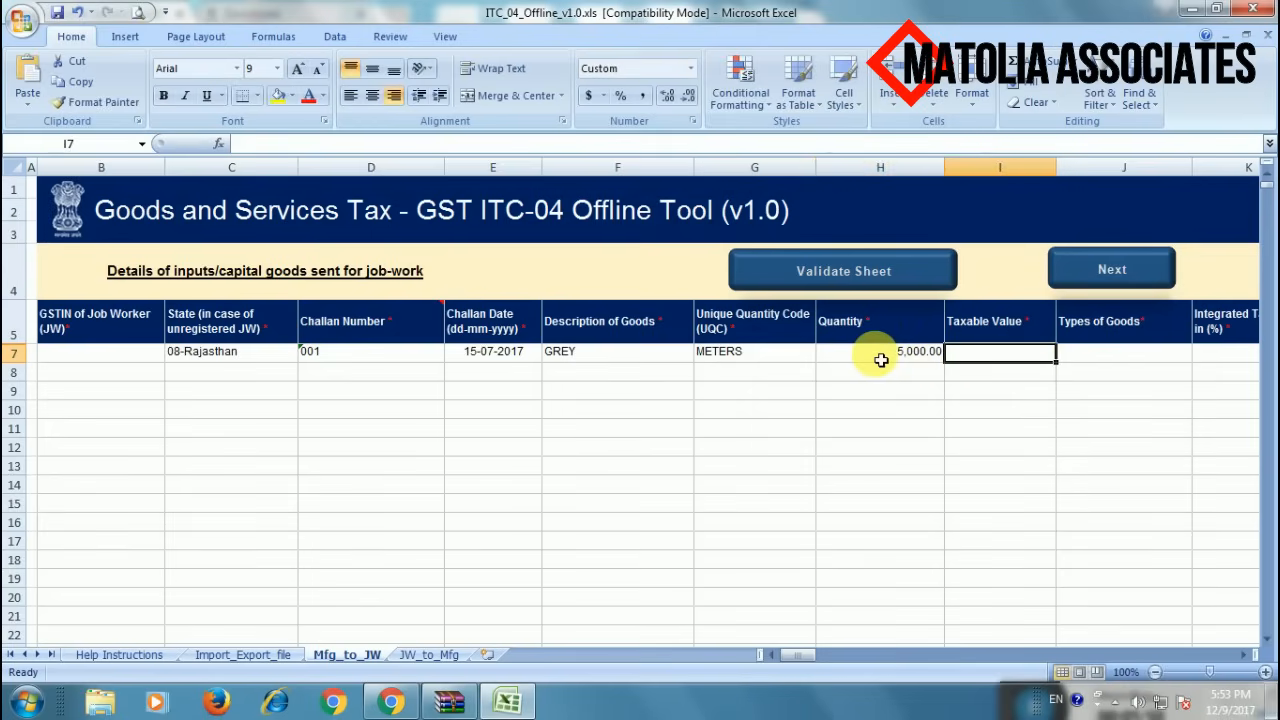
pyautogui.write('100')
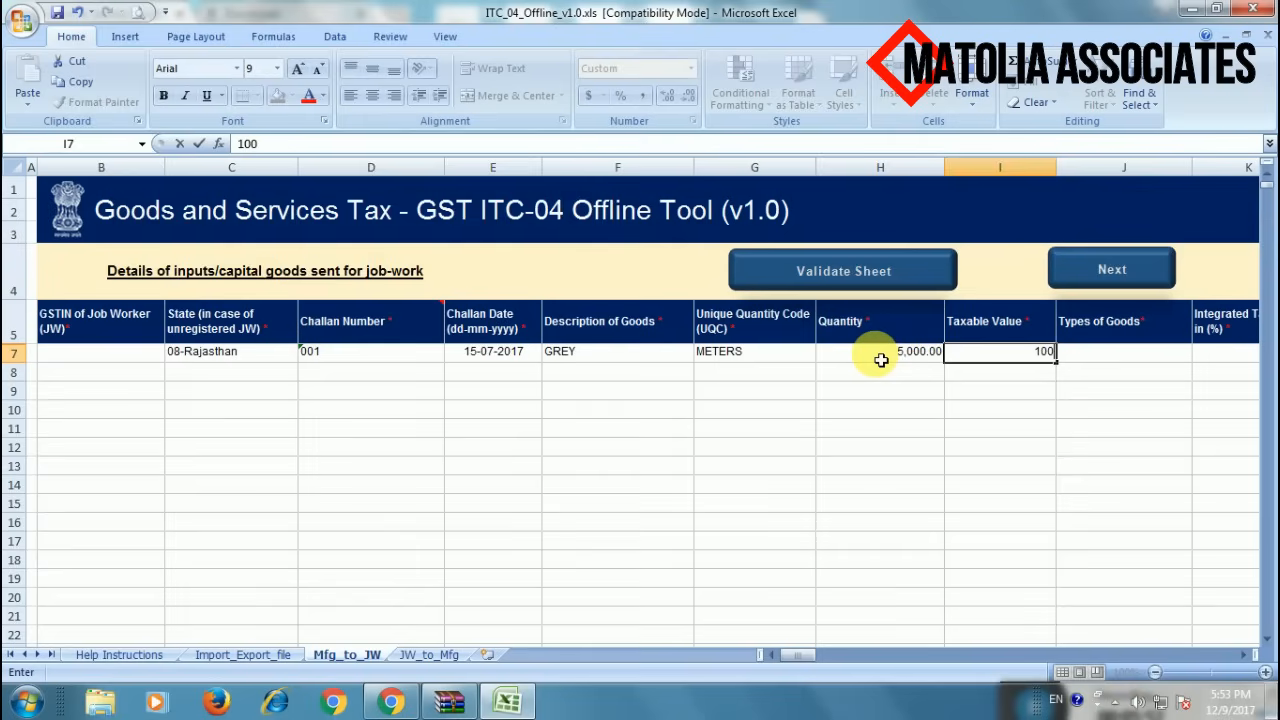
pyautogui.write('000')
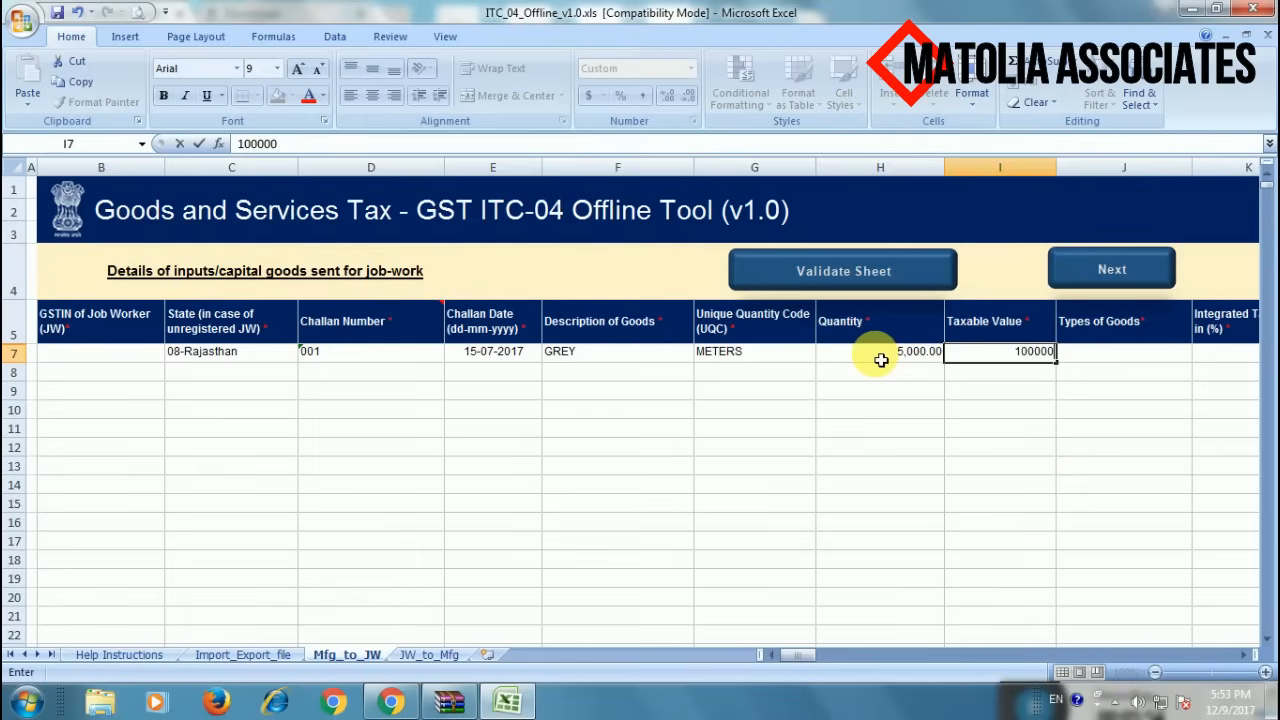
pyautogui.click(976, 407)
pyautogui.click(1108, 358)
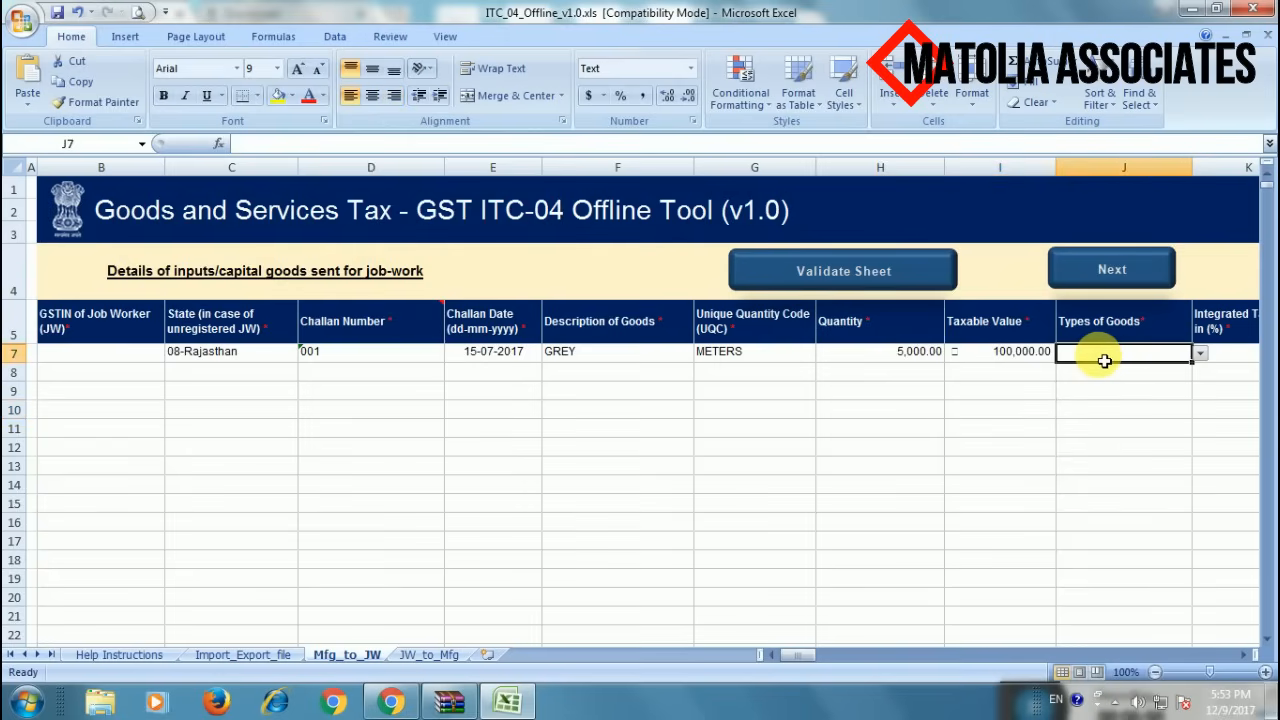
# - Set row 7's type of goods to Inputs and integrated tax rate to 5
pyautogui.press('Tab')
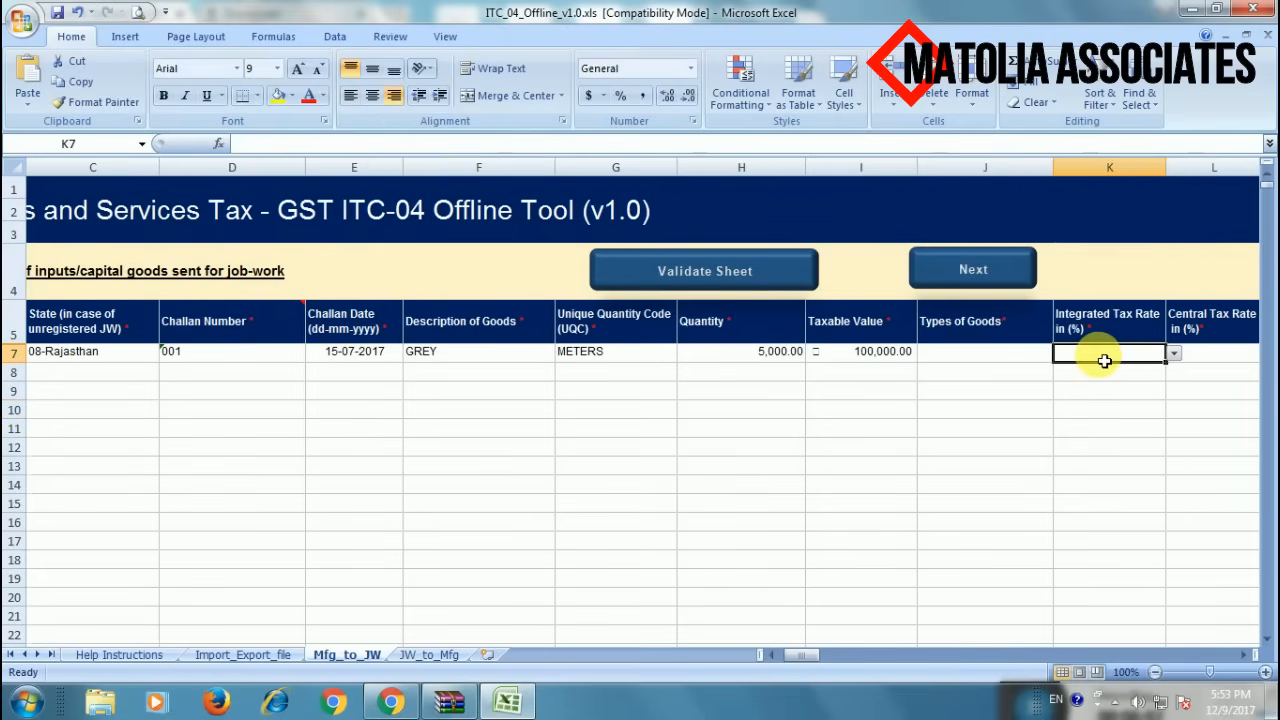
pyautogui.press('Tab')
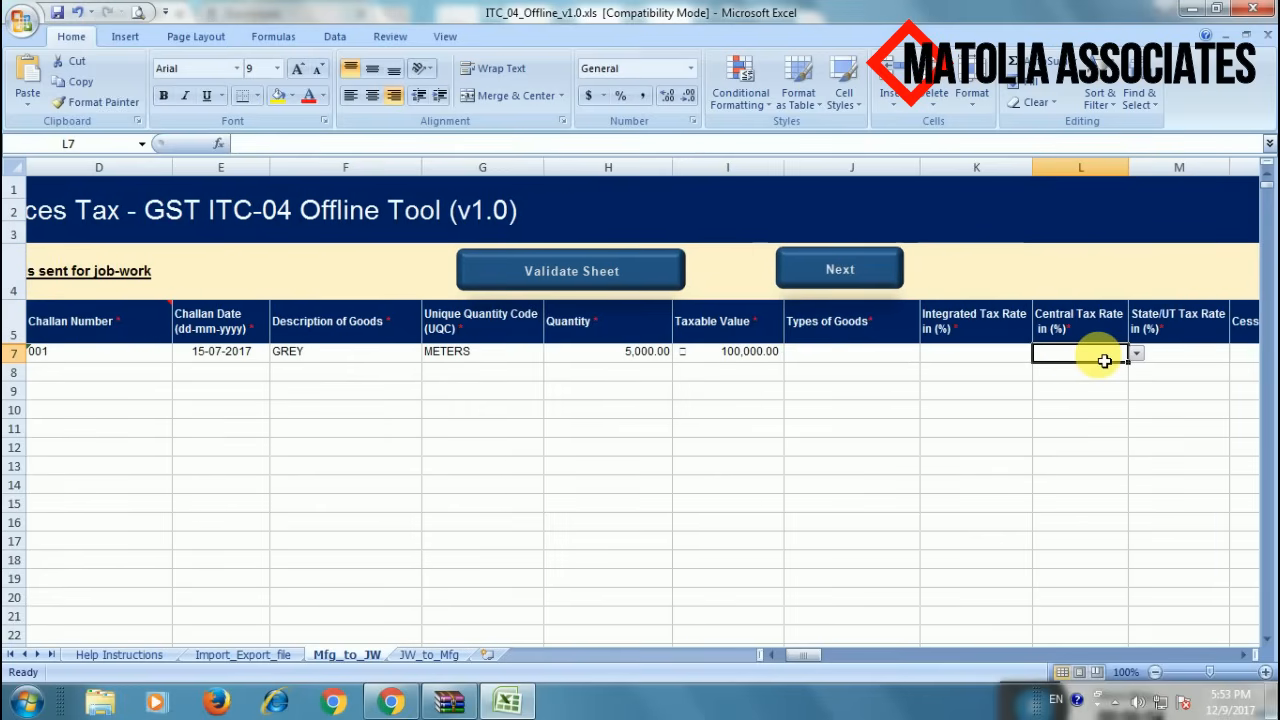
pyautogui.hotkey('shift', 'Tab')
pyautogui.hotkey('shift', 'Tab')
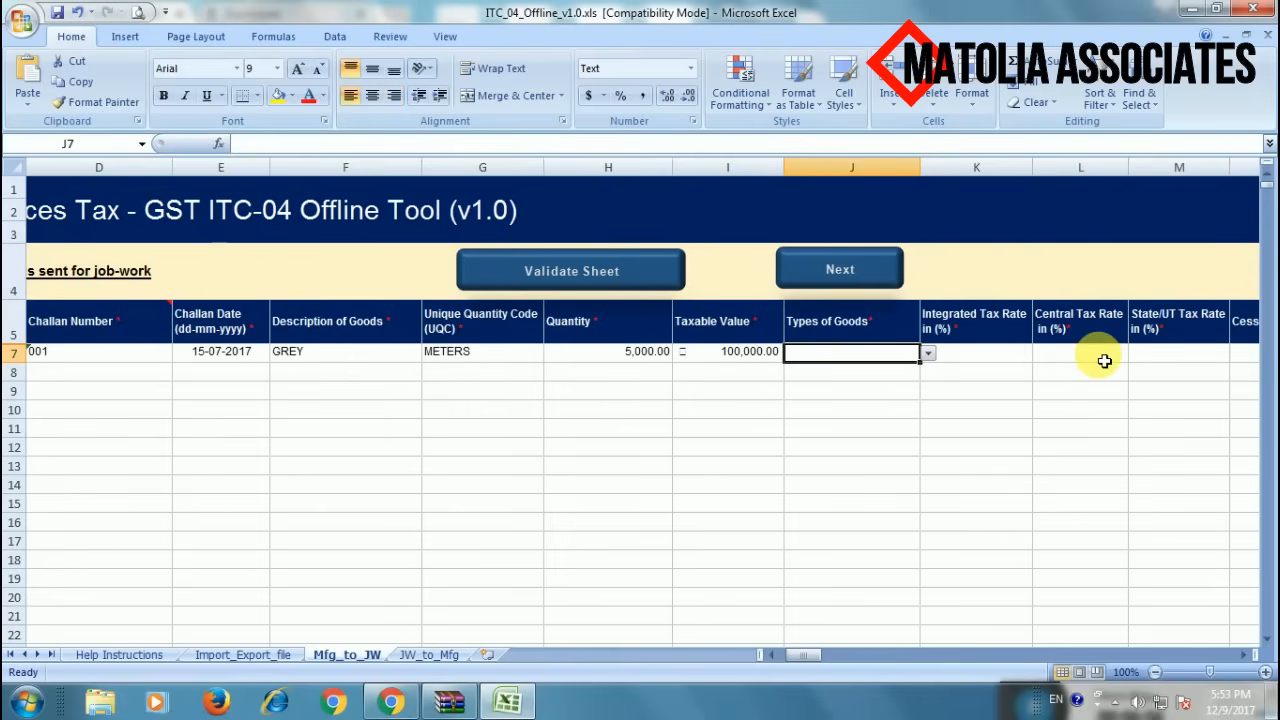
pyautogui.click(928, 355)
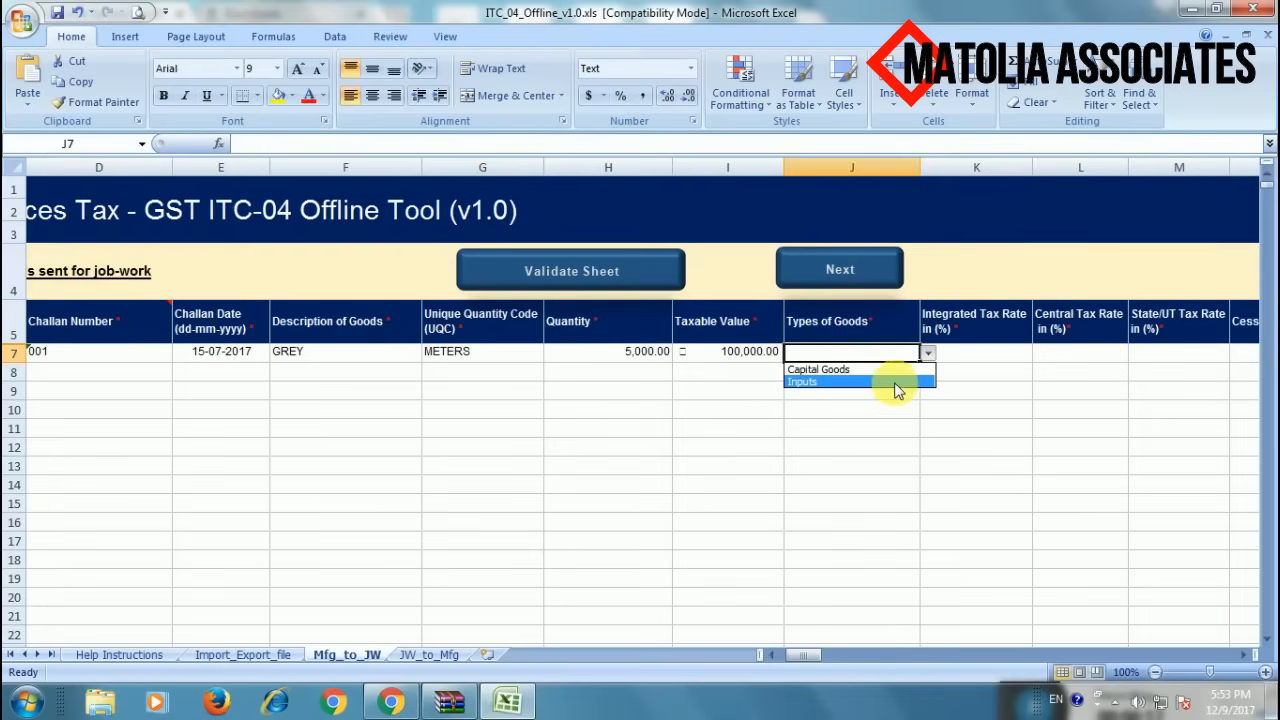
pyautogui.click(894, 383)
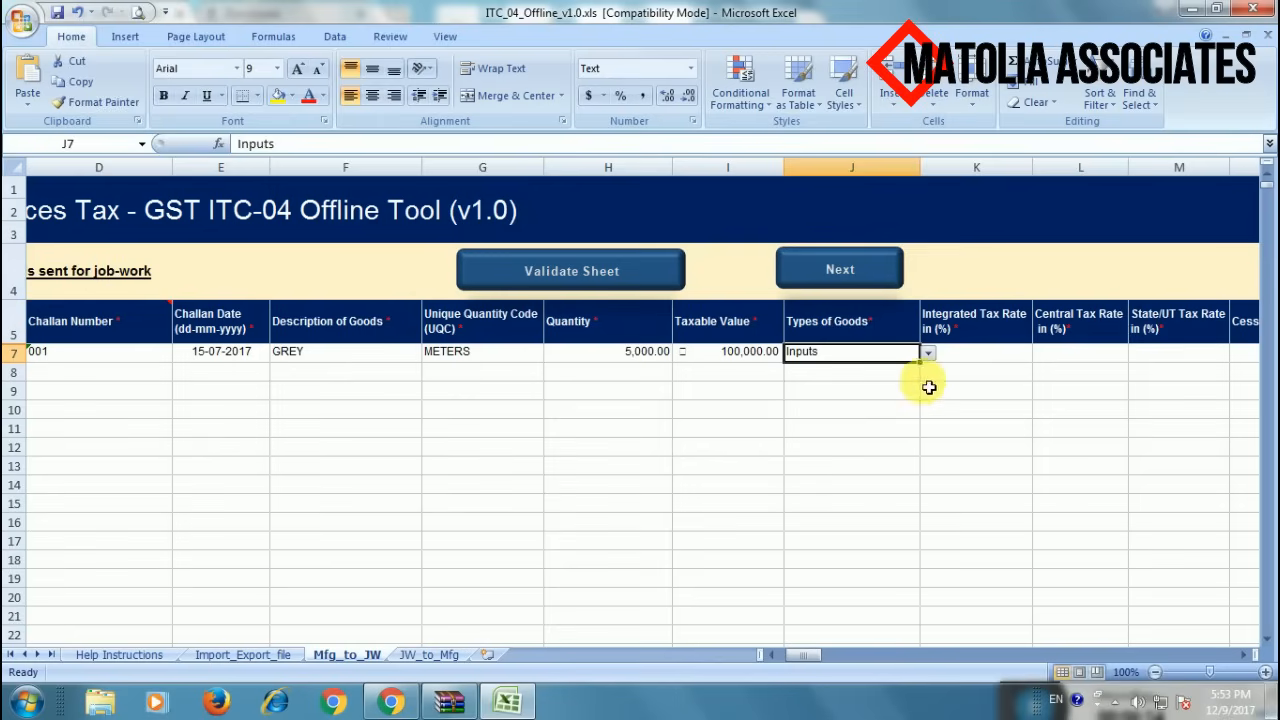
pyautogui.click(994, 363)
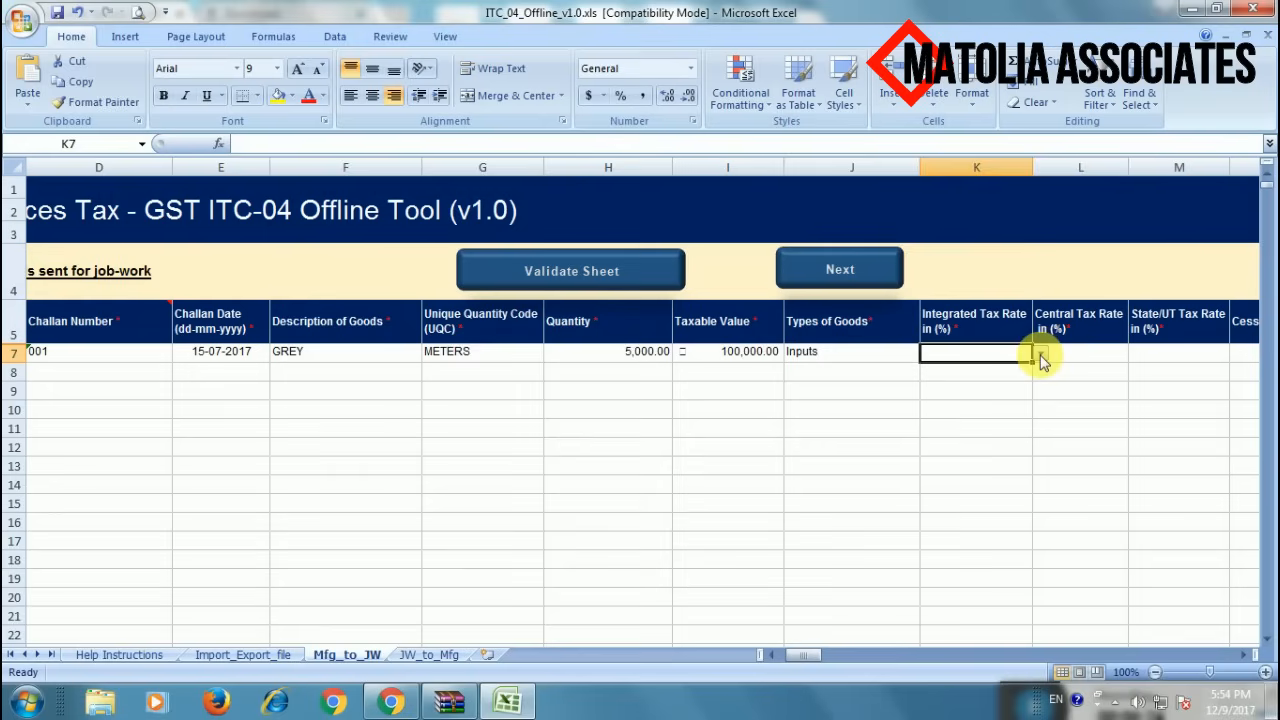
pyautogui.click(1041, 355)
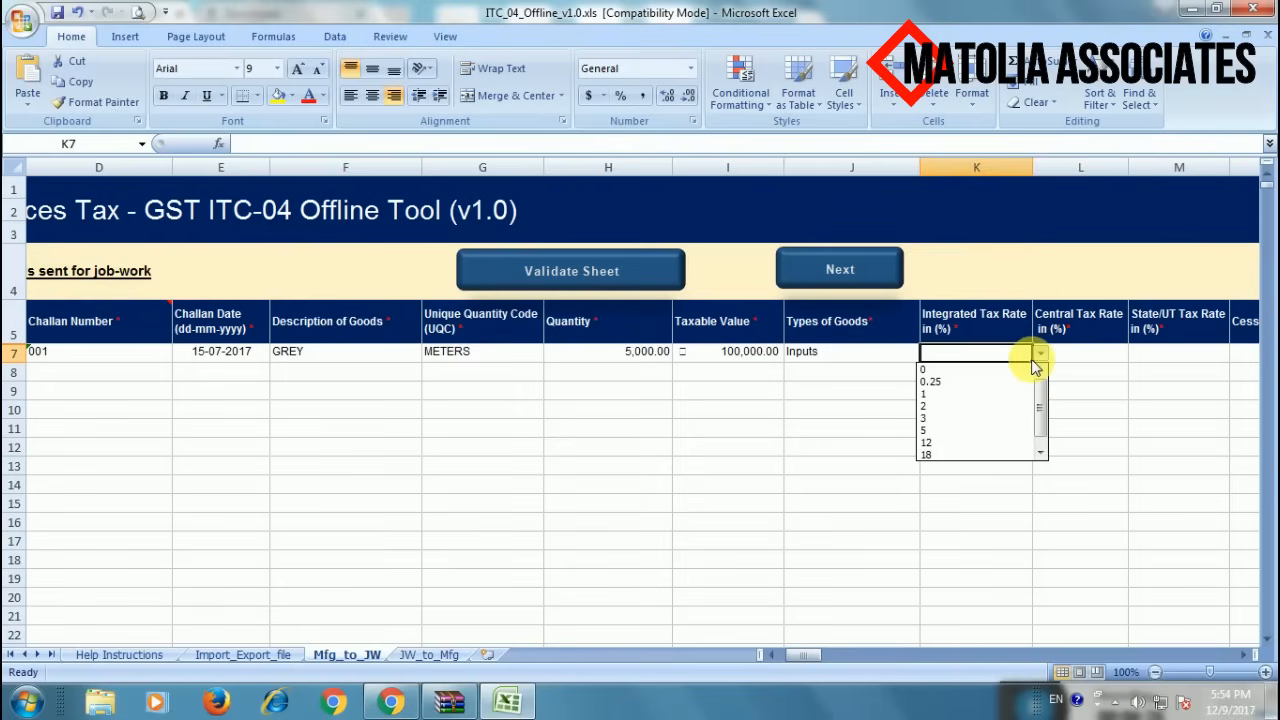
pyautogui.click(987, 432)
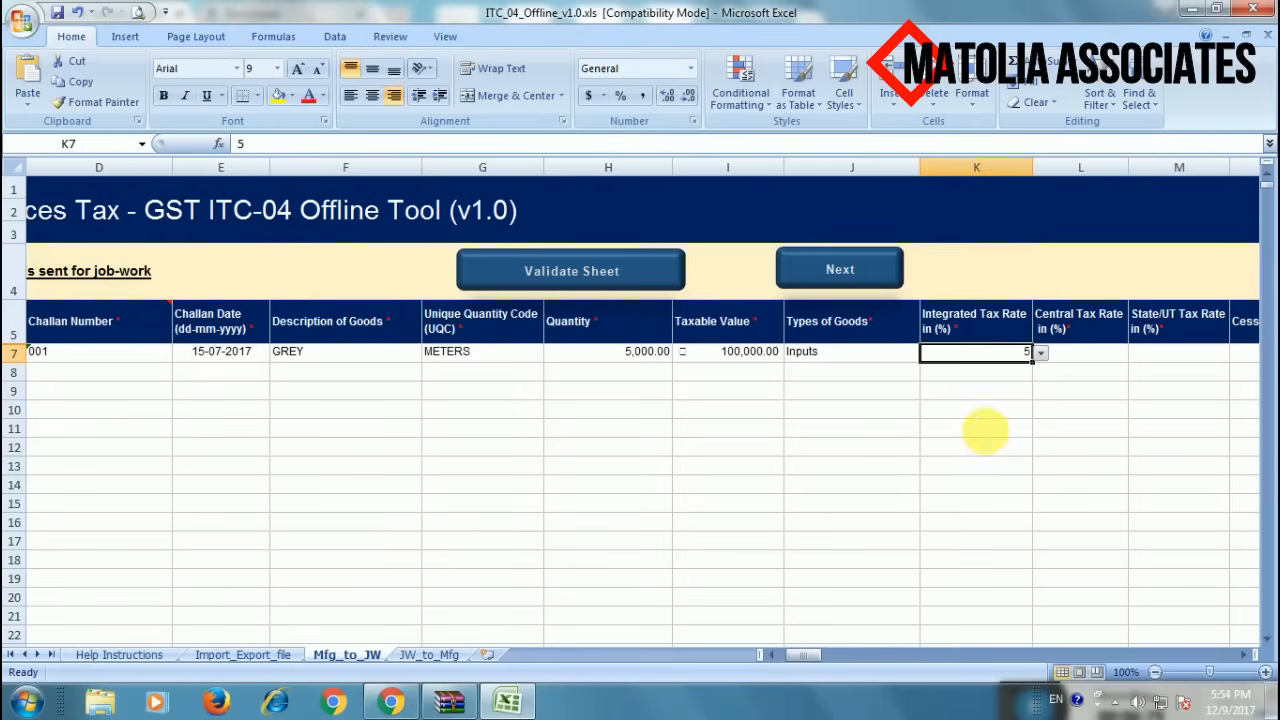
pyautogui.click(988, 420)
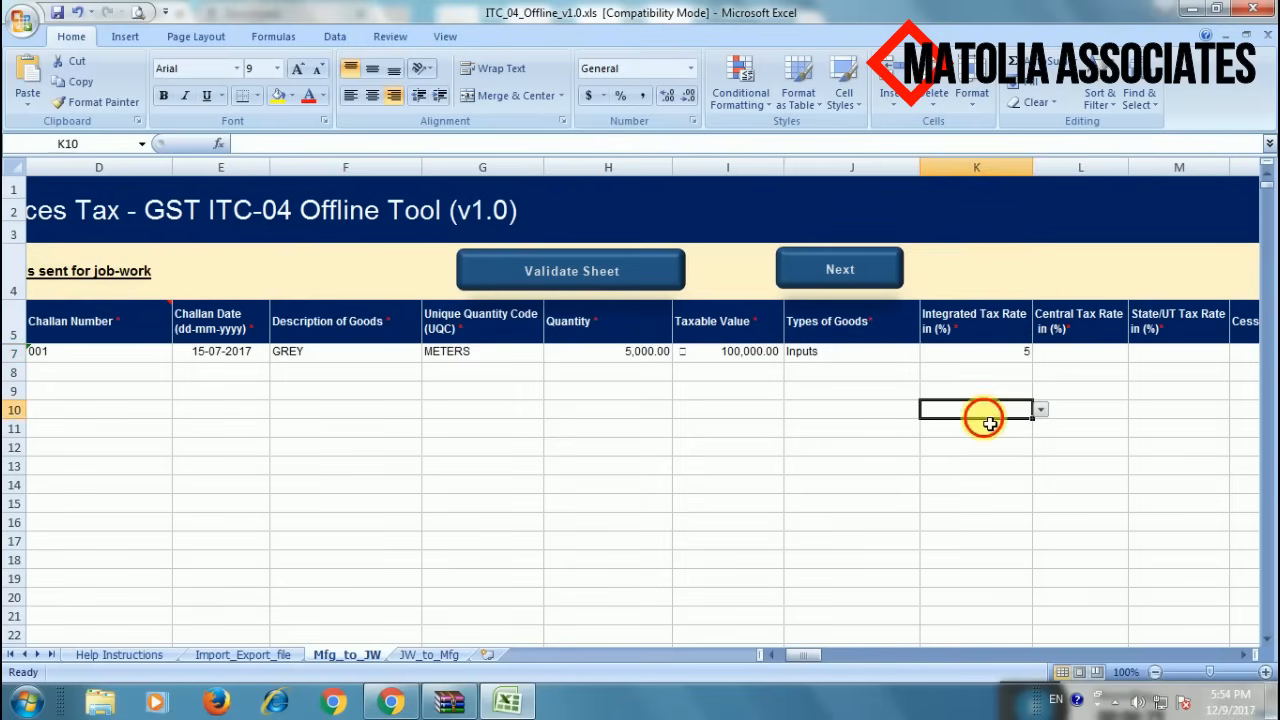
# - Step through the central, state/UT and cess cells of row 7, leaving them blank
pyautogui.click(1092, 361)
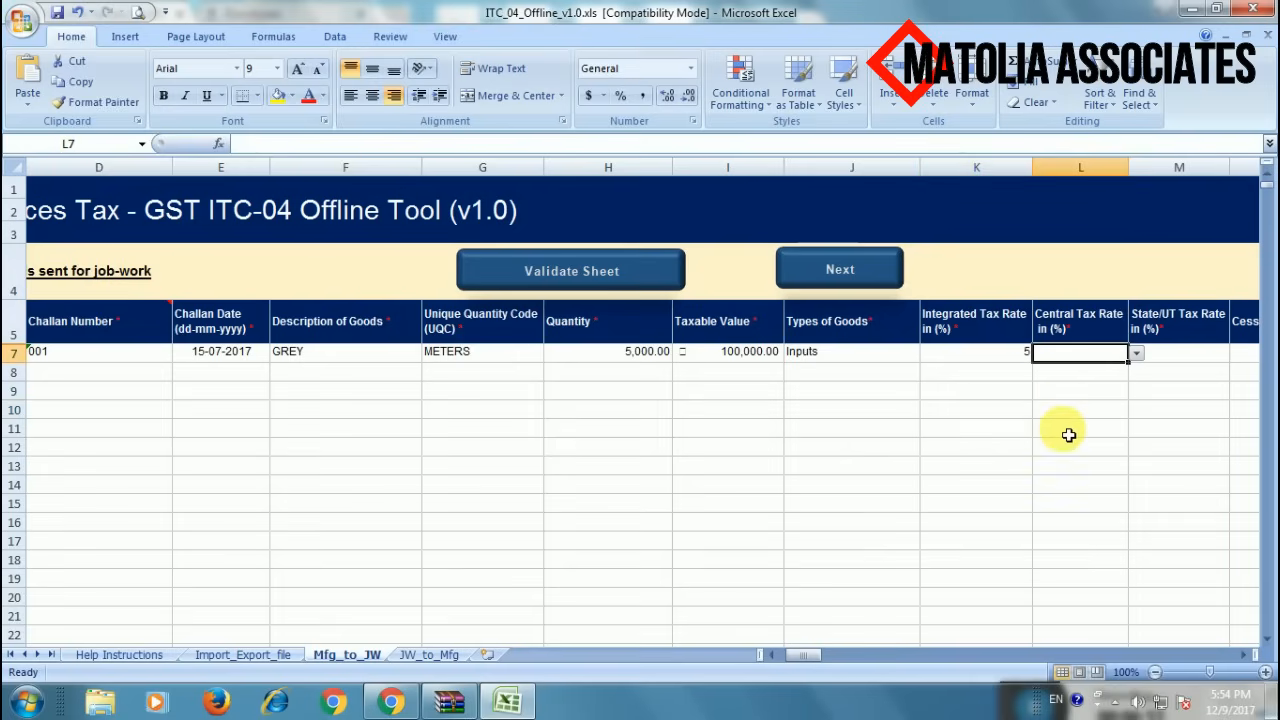
pyautogui.press('Right')
pyautogui.press('Right')
pyautogui.press('Right')
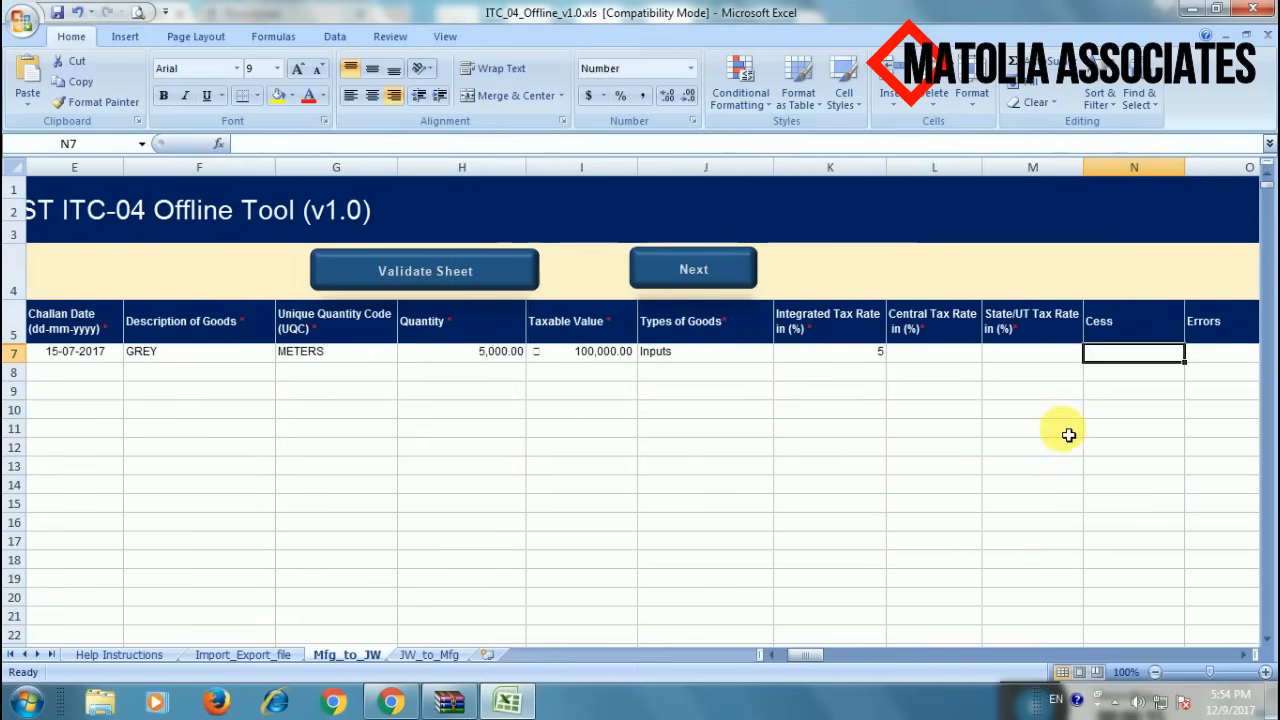
pyautogui.press('Left')
pyautogui.press('Left')
pyautogui.press('Left')
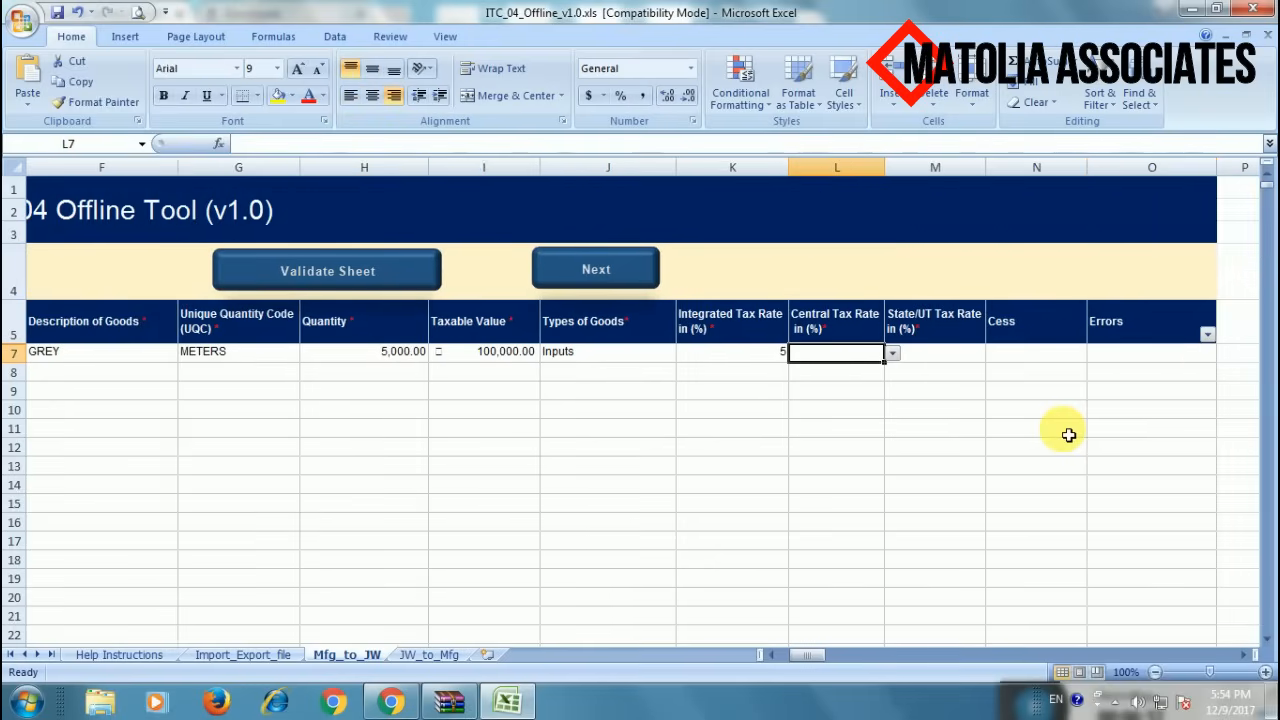
pyautogui.press('Right')
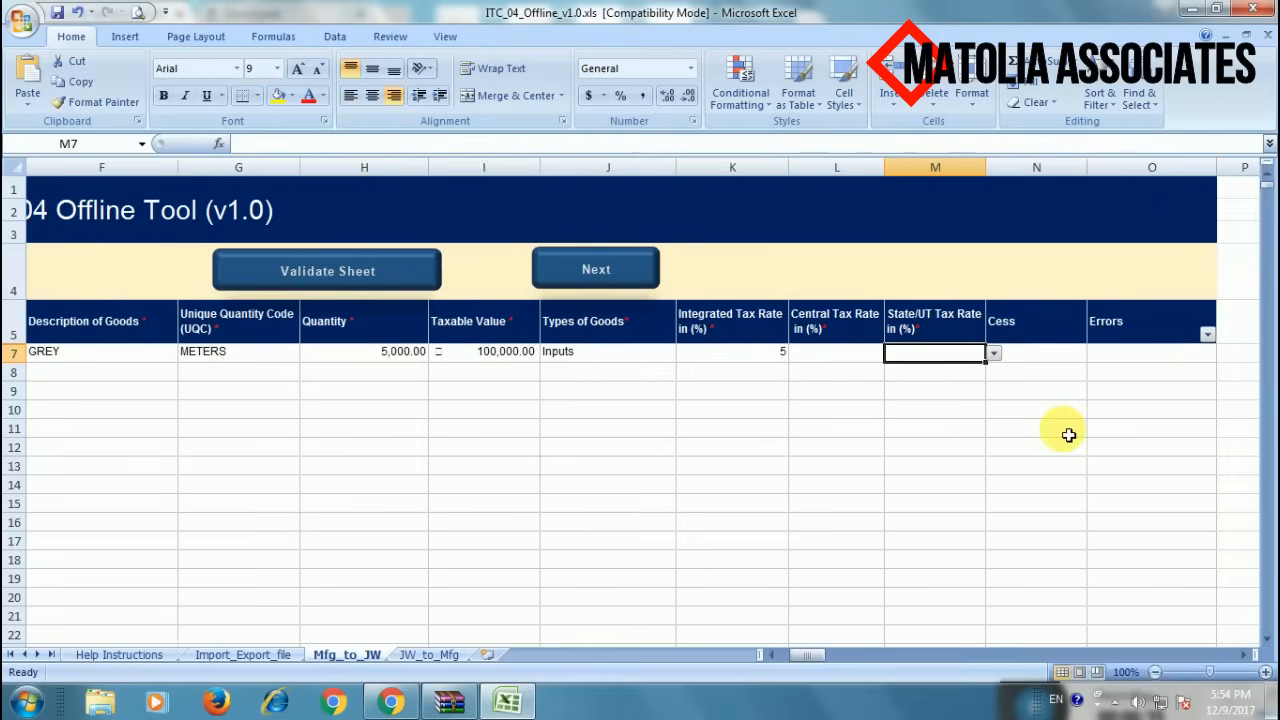
pyautogui.press('Right')
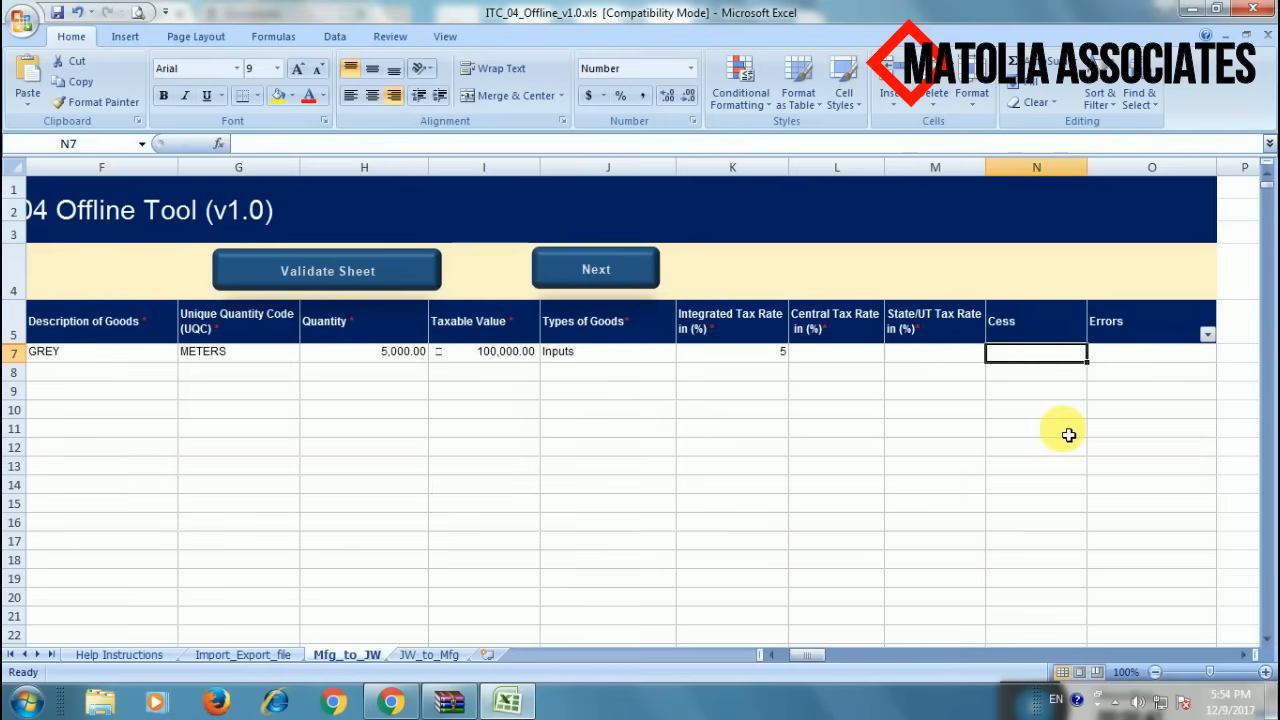
pyautogui.press('Right')
pyautogui.press('Left')
pyautogui.press('Left')
pyautogui.press('Left')
pyautogui.press('Left')
pyautogui.press('Left')
pyautogui.press('Left')
pyautogui.press('Left')
pyautogui.press('Left')
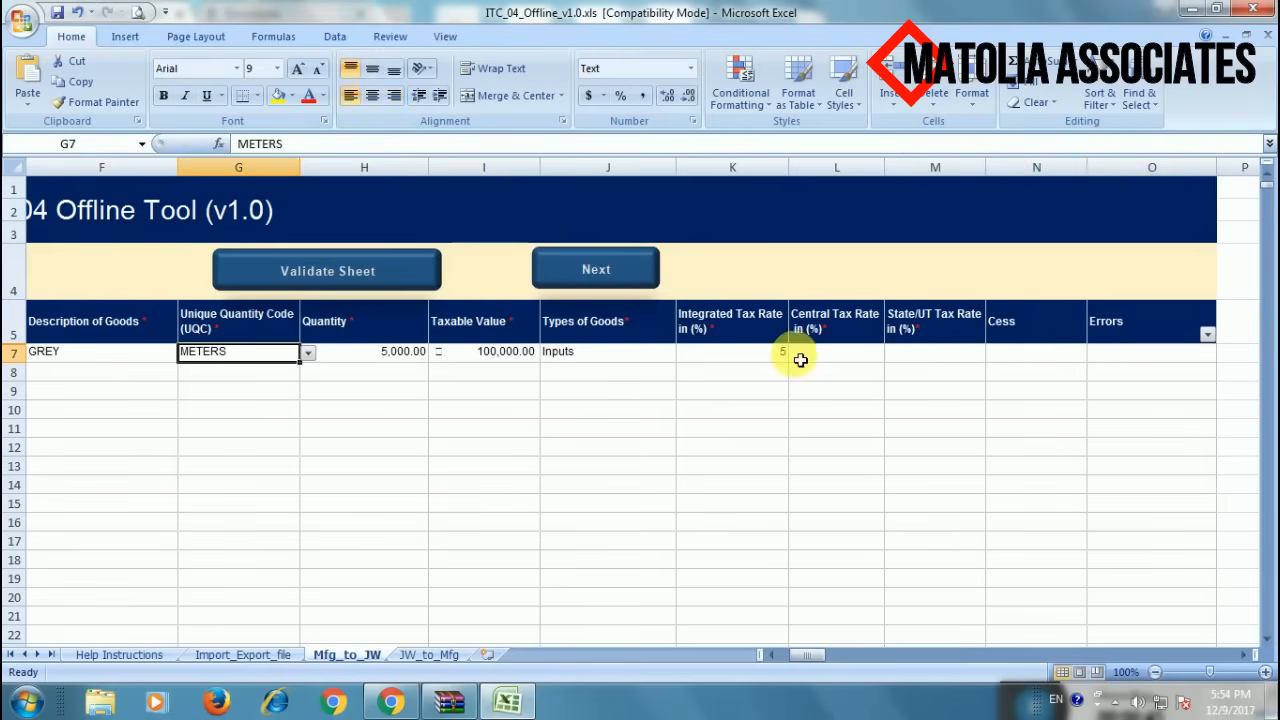
# - Validate the sheet and confirm row 7's central and state/UT tax rates show 0
pyautogui.click(393, 273)
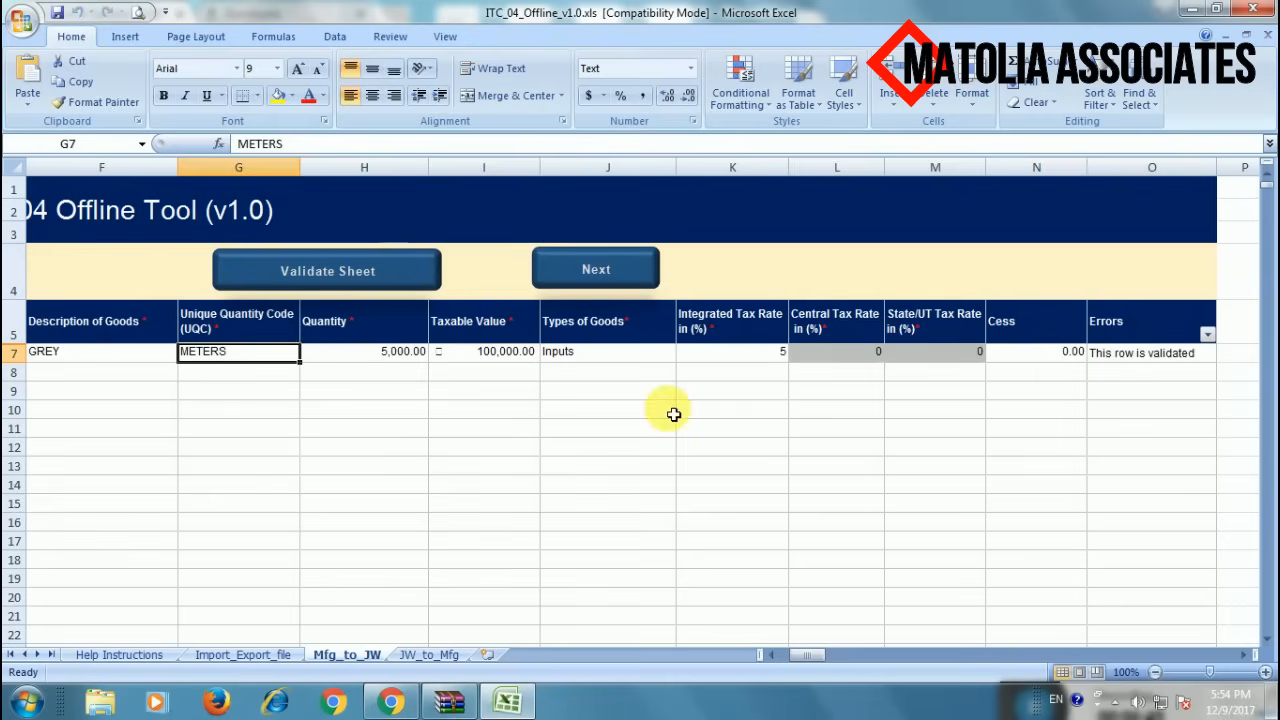
pyautogui.click(711, 392)
pyautogui.click(841, 358)
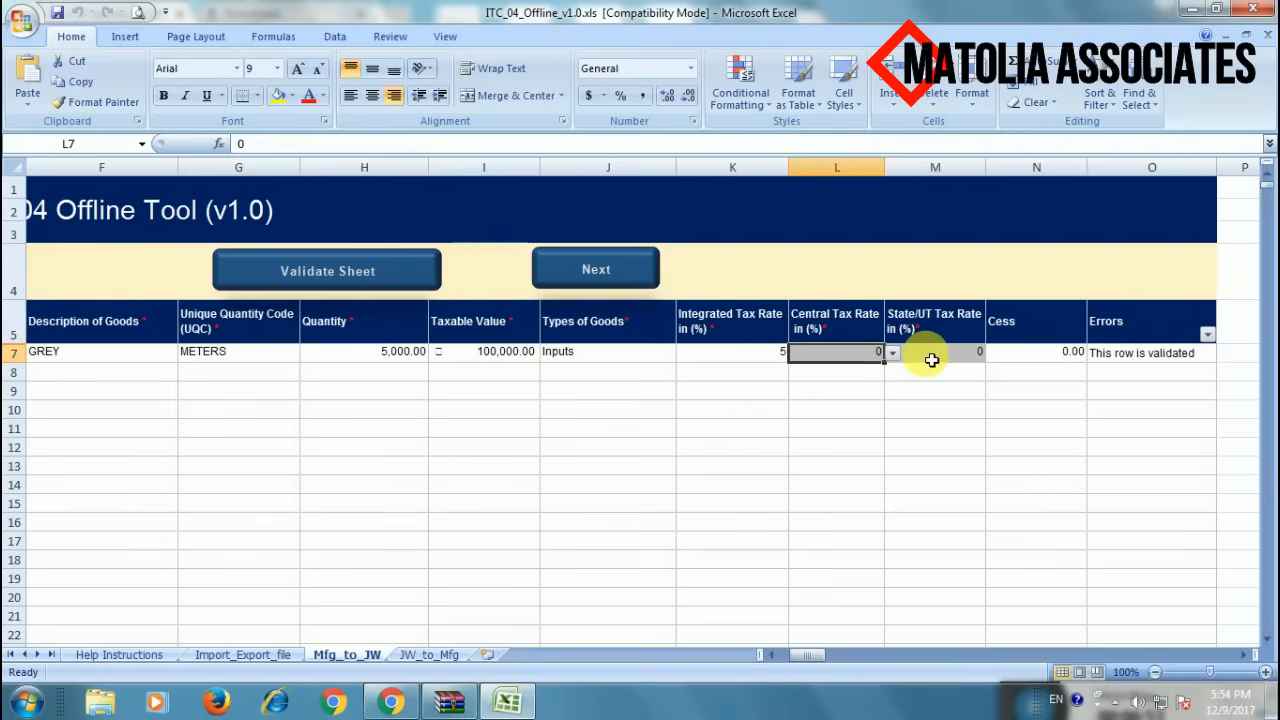
pyautogui.click(931, 360)
pyautogui.click(913, 397)
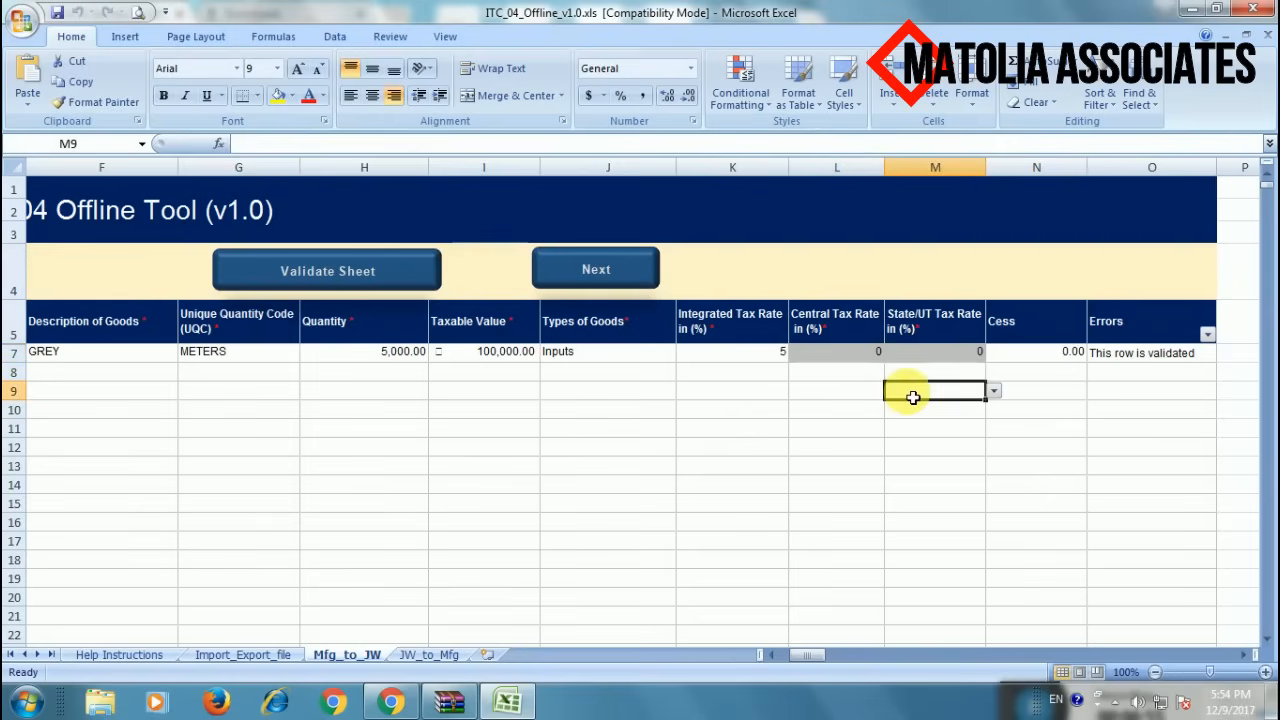
pyautogui.click(857, 363)
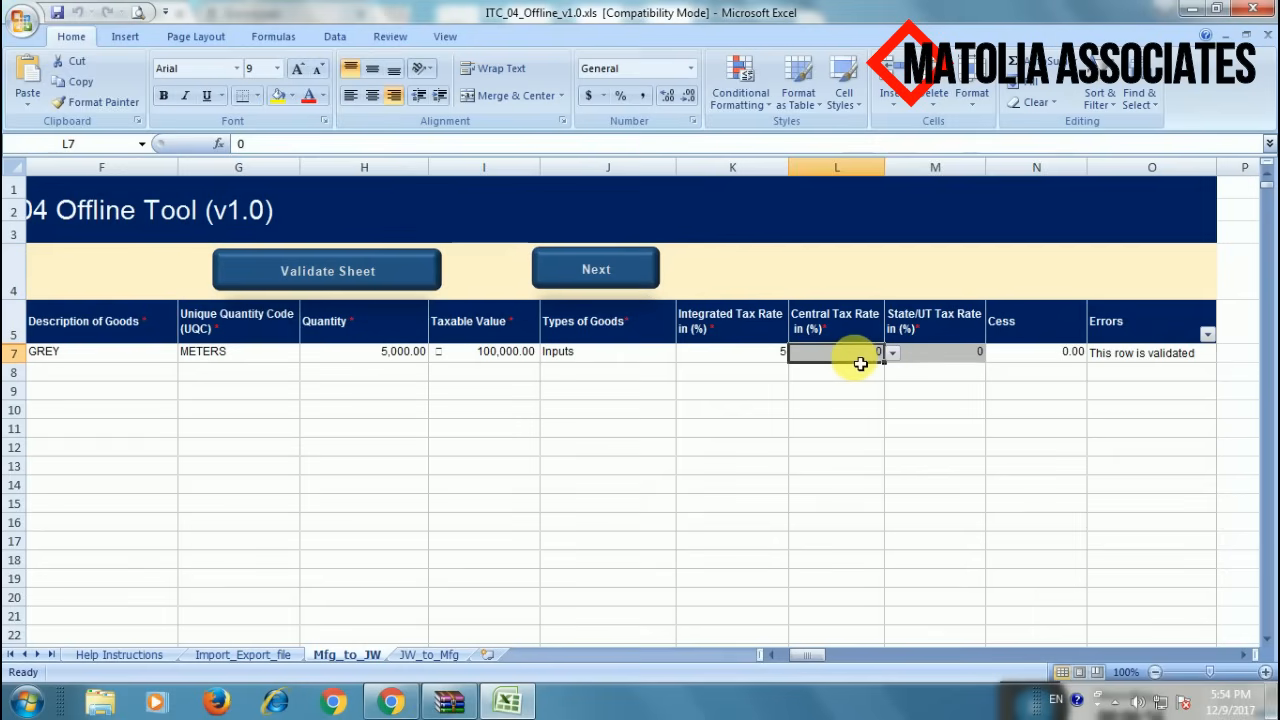
pyautogui.click(920, 358)
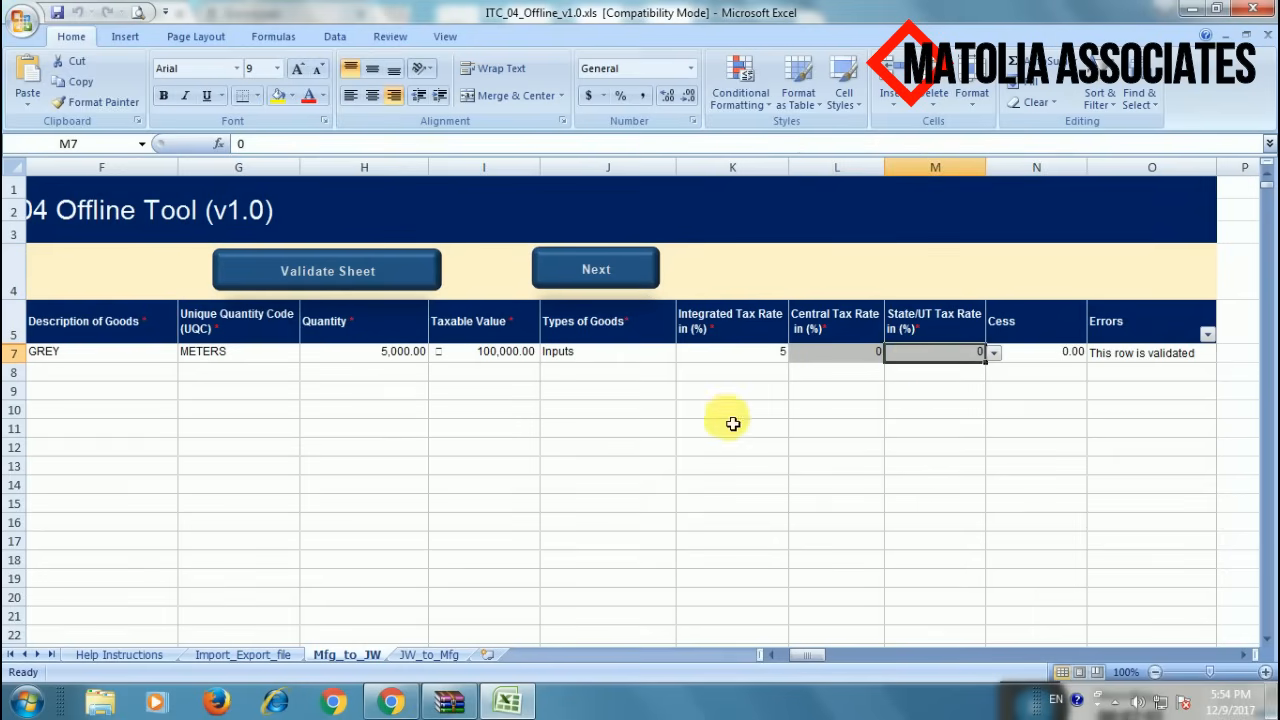
pyautogui.click(365, 381)
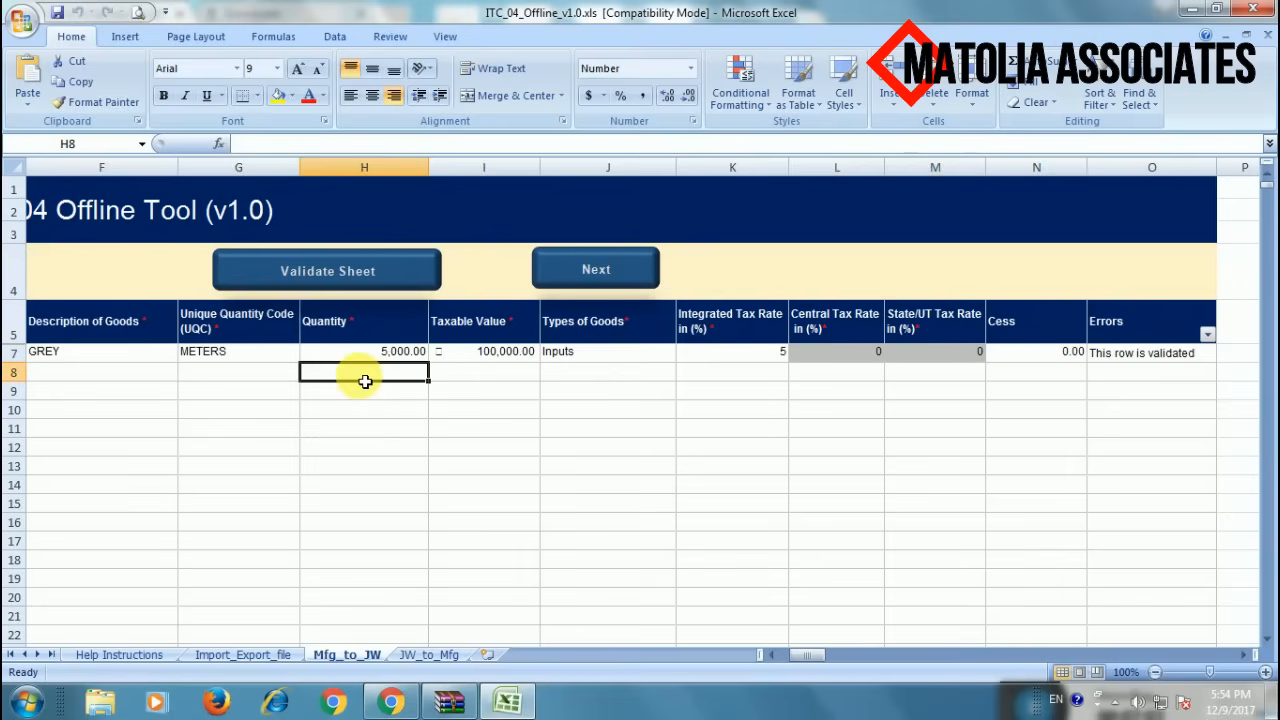
pyautogui.press('Left')
pyautogui.press('Left')
pyautogui.press('Left')
pyautogui.press('Left')
pyautogui.press('Left')
pyautogui.press('Left')
pyautogui.press('Left')
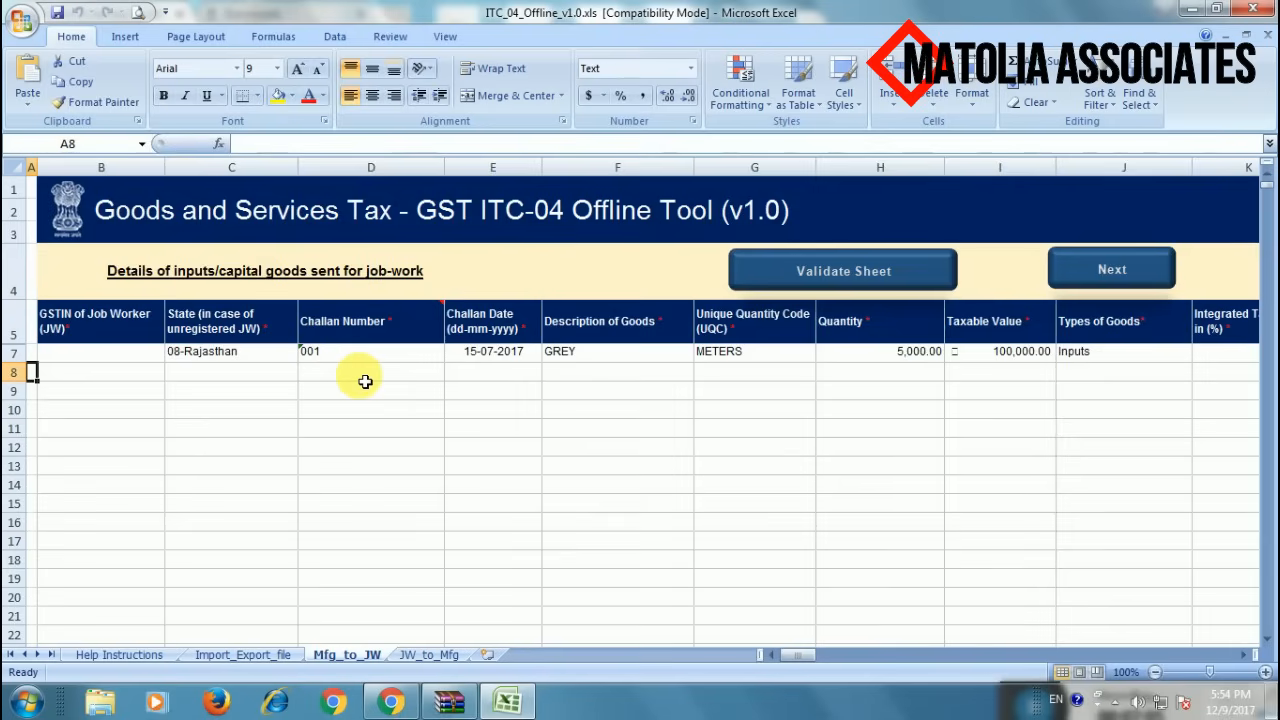
pyautogui.press('Right')
pyautogui.press('Right')
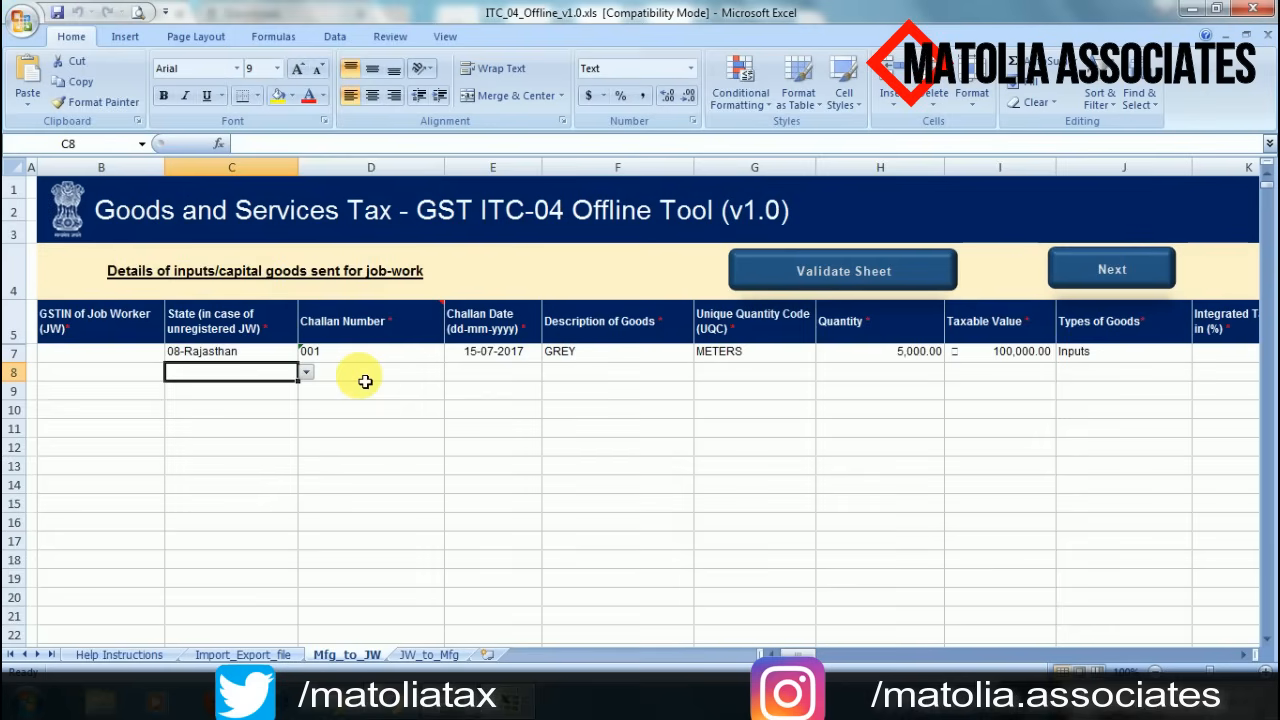
# - On the JW_to_Mfg sheet, select sample rows 7 to 14 and bring up their row options
pyautogui.click(423, 652)
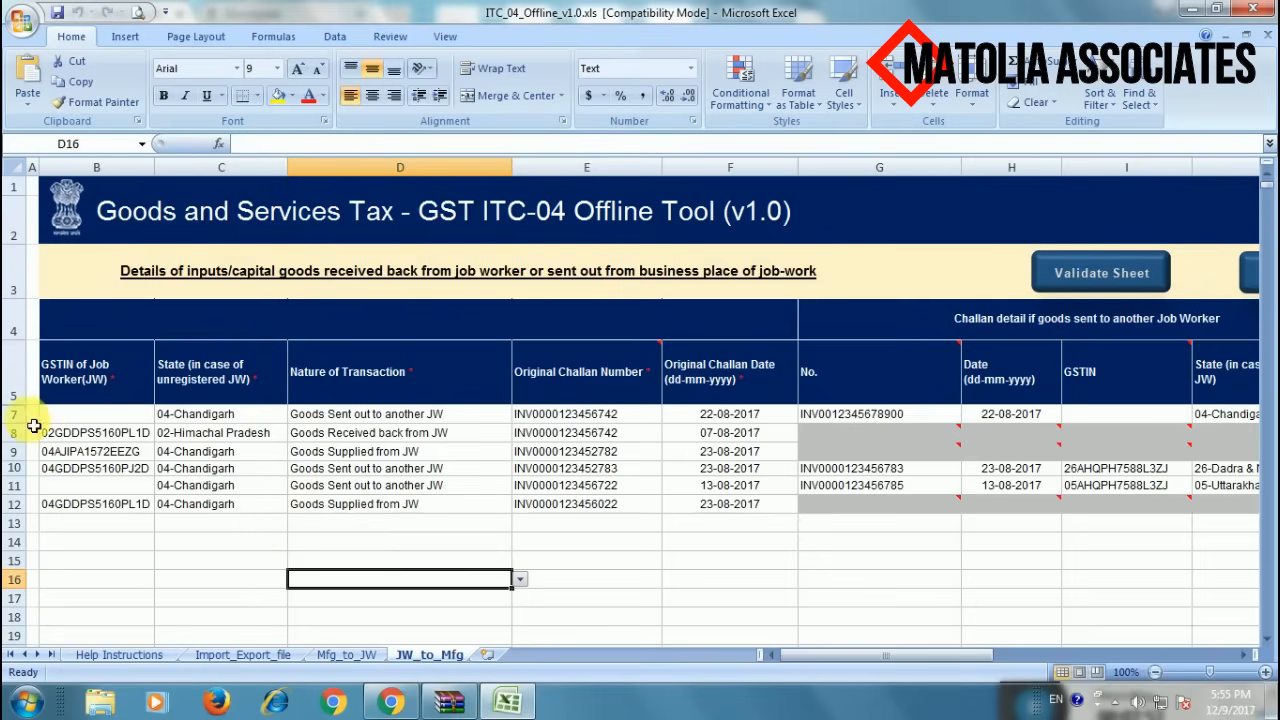
pyautogui.moveTo(28, 416); pyautogui.dragTo(60, 545)
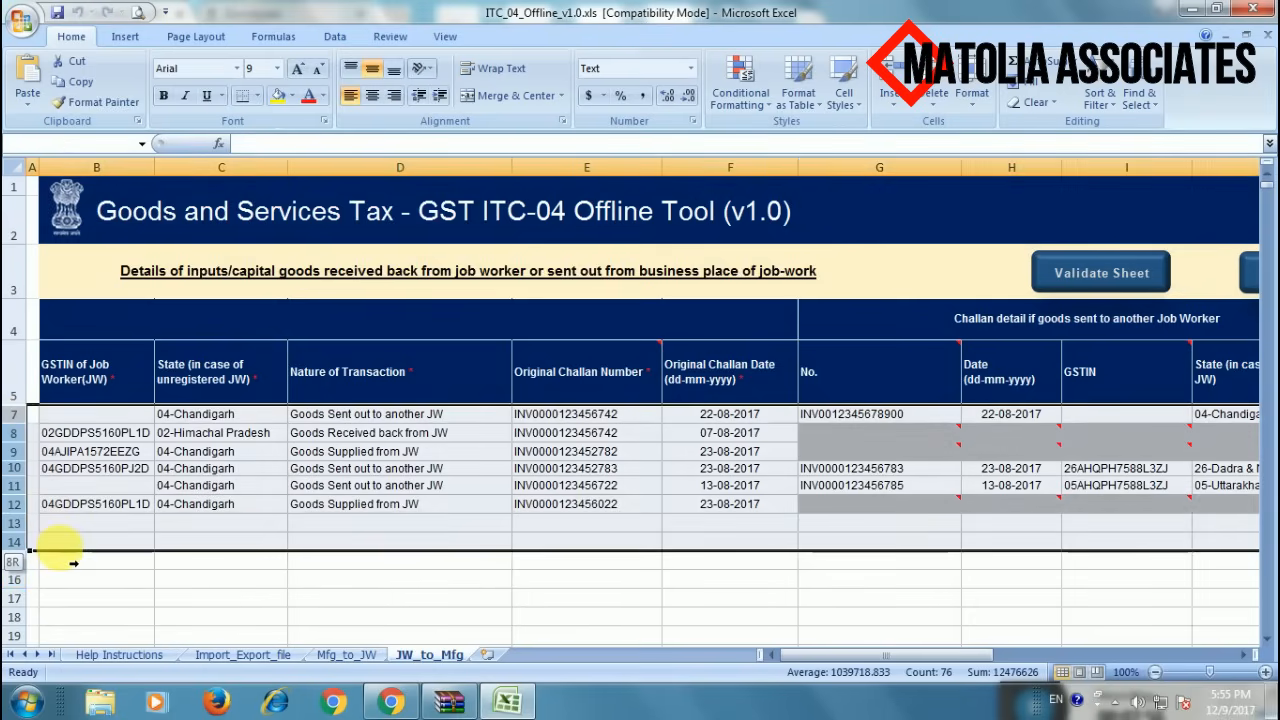
pyautogui.rightClick(203, 484)
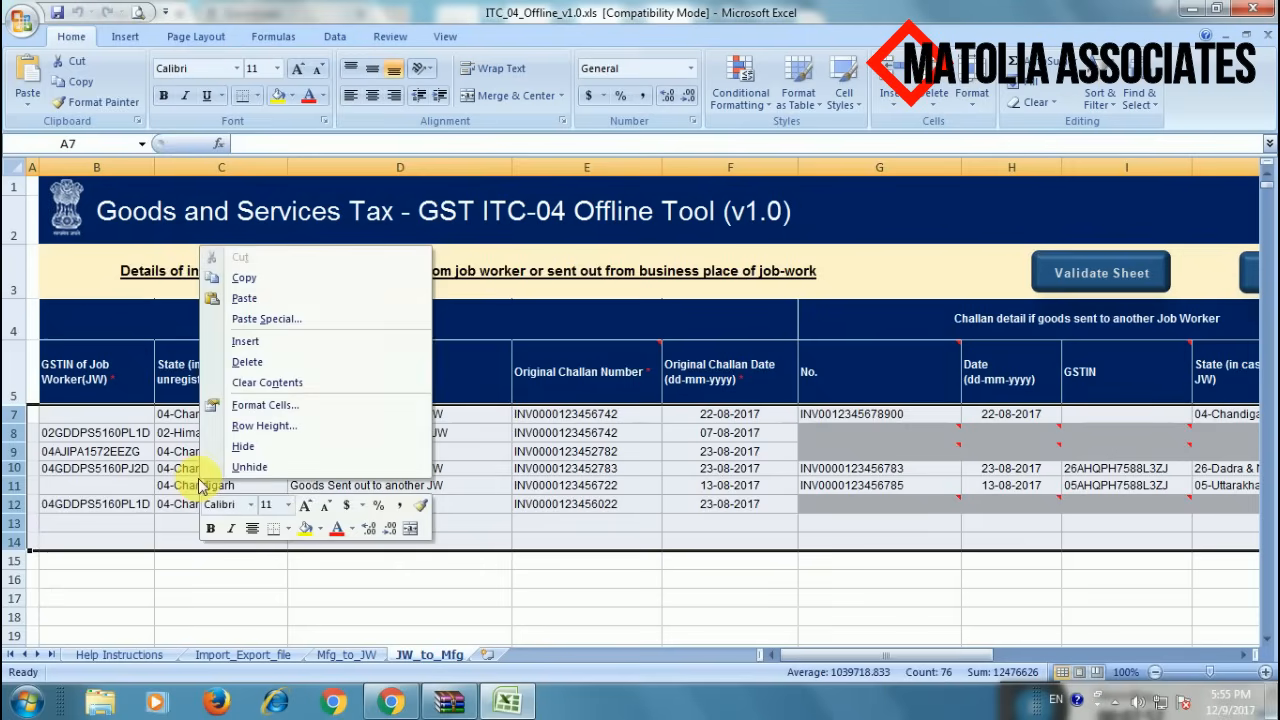
# - Delete the six selected sample rows from the JW_to_Mfg table
pyautogui.click(247, 362)
pyautogui.click(306, 490)
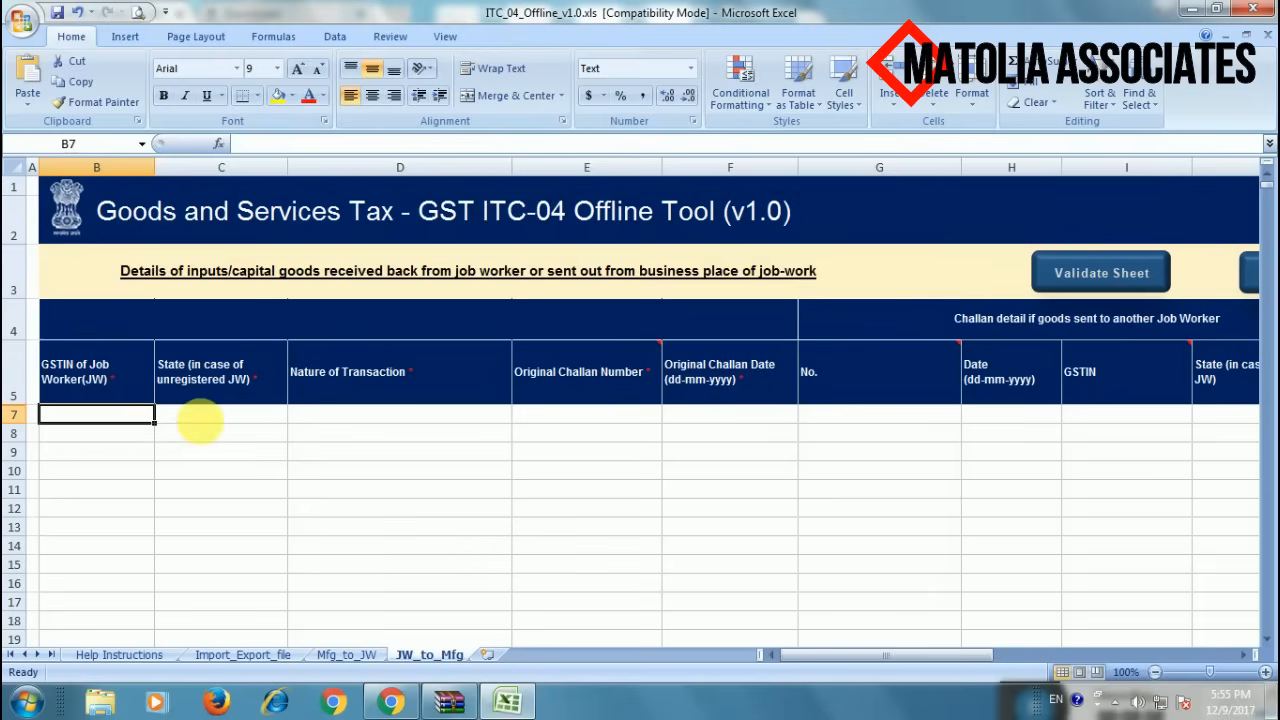
# - Set row 7's state to 08-Rajasthan and nature to Goods Received back from JW
pyautogui.click(215, 423)
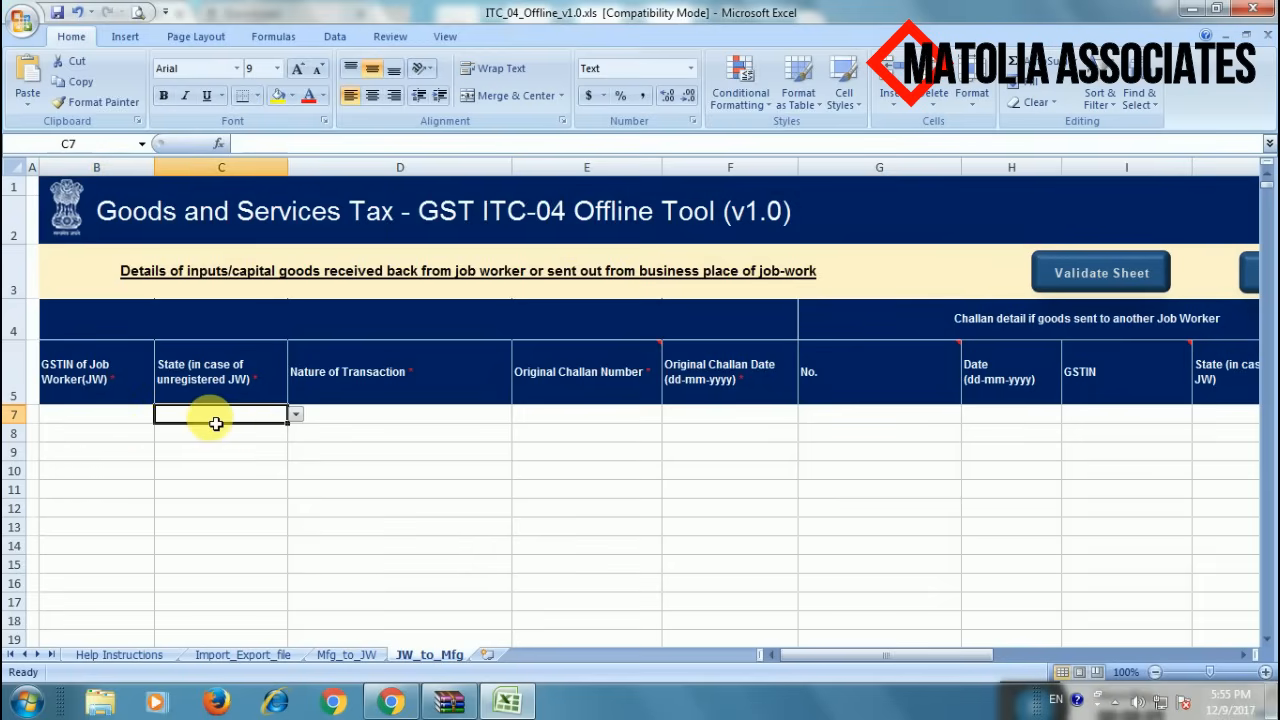
pyautogui.click(296, 415)
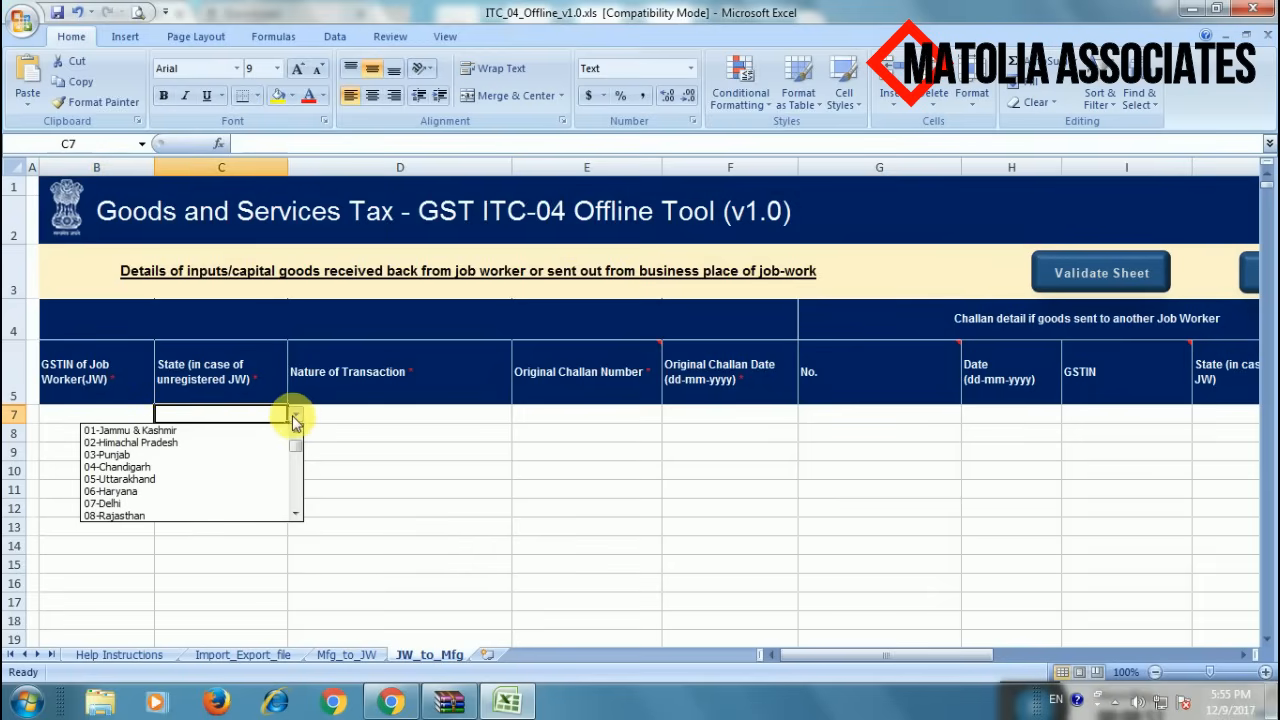
pyautogui.click(244, 516)
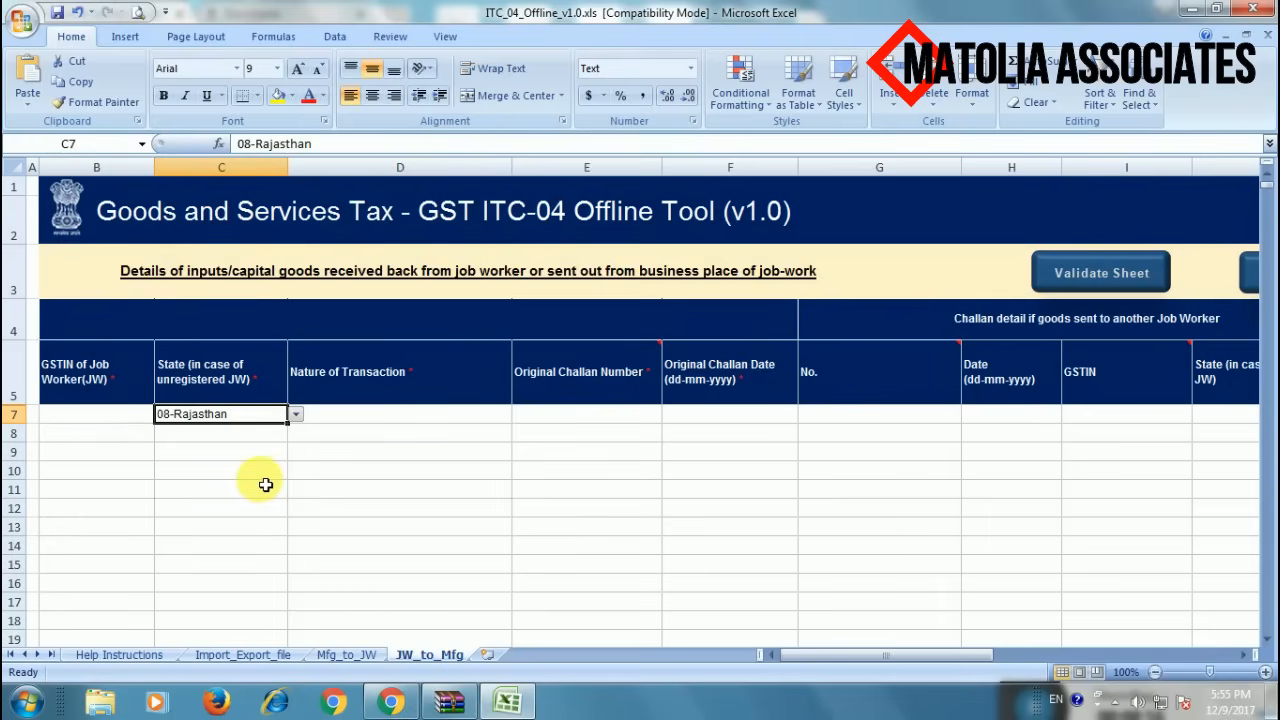
pyautogui.click(387, 421)
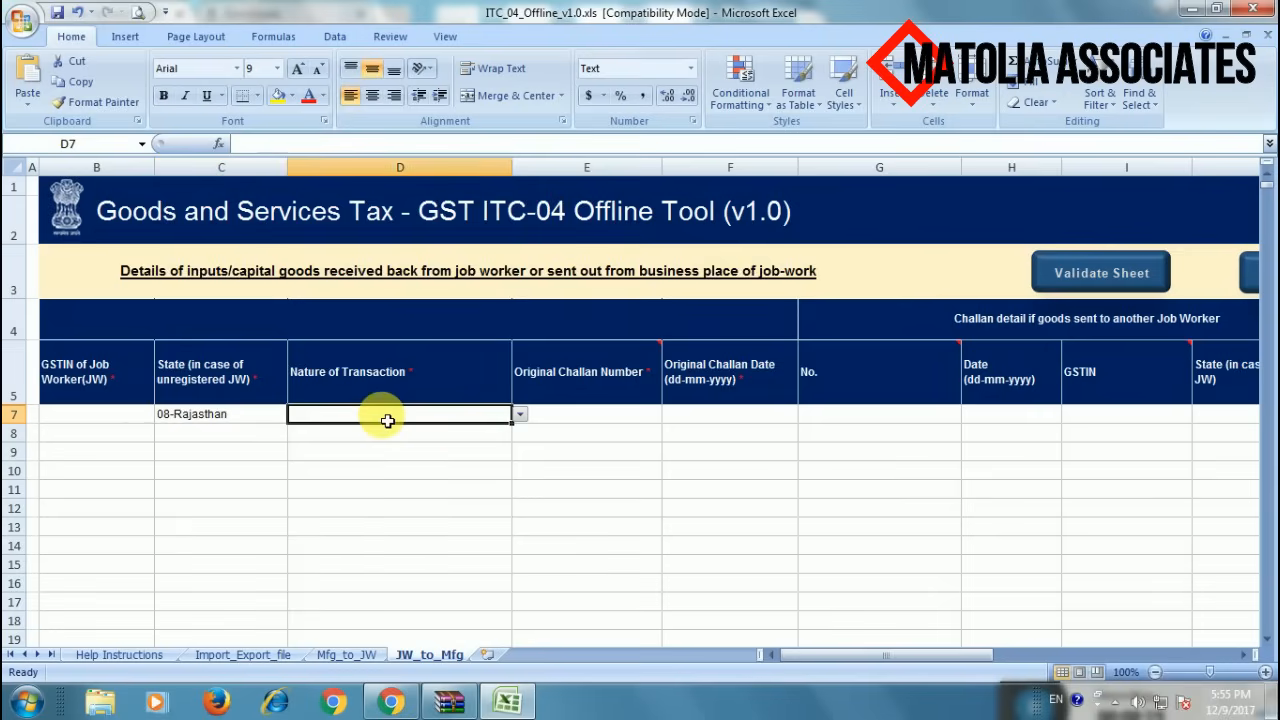
pyautogui.click(517, 412)
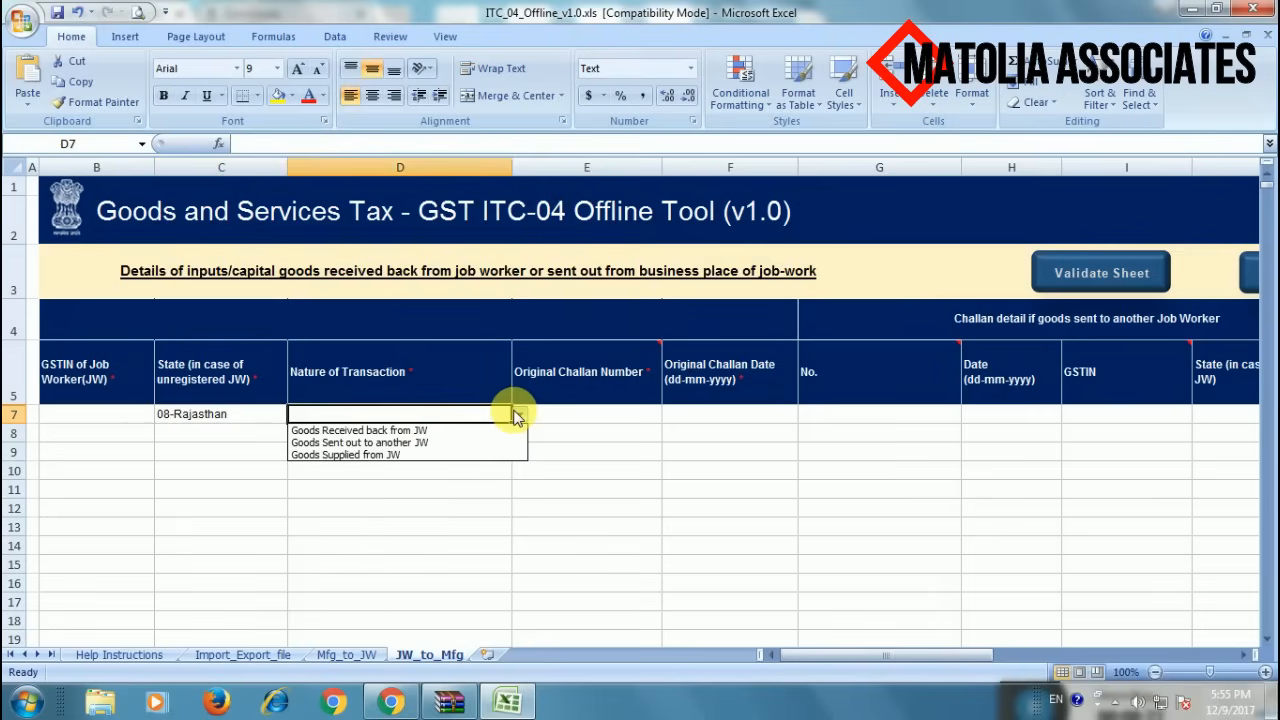
pyautogui.click(437, 433)
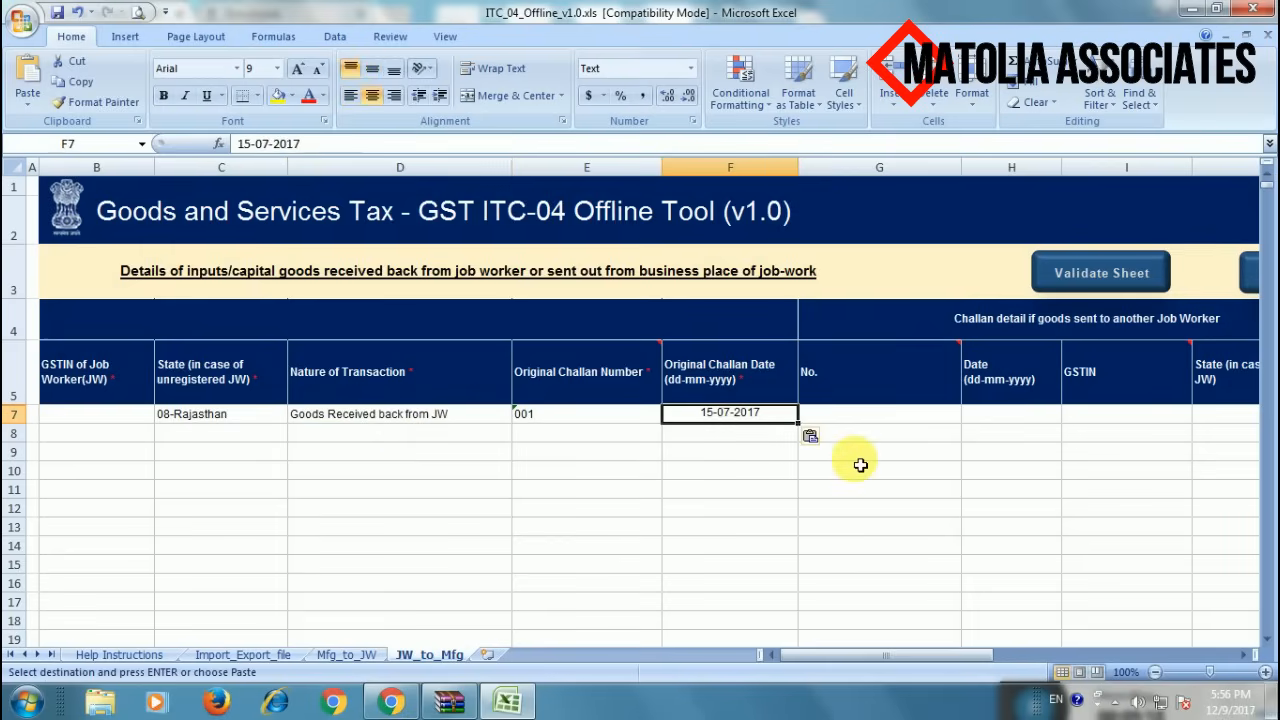
# - Keep original challan 001 and enter its date as 15-07-2017
pyautogui.press('Delete')
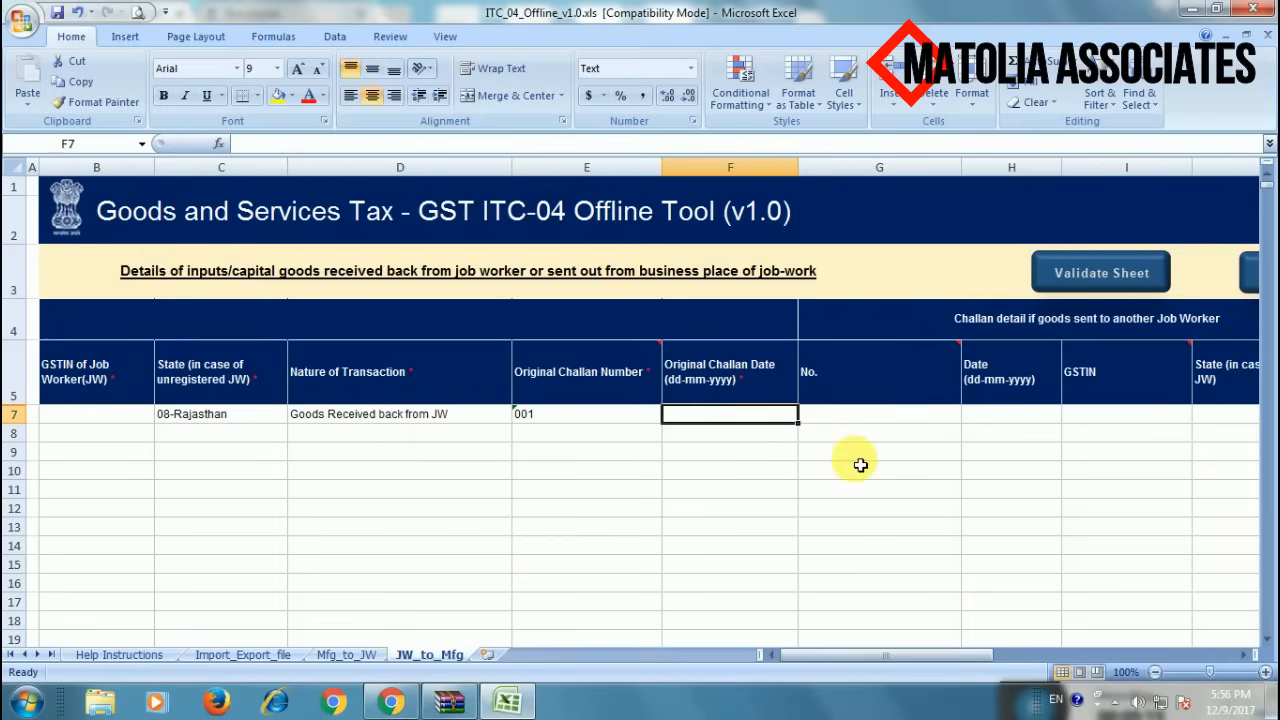
pyautogui.press('Left')
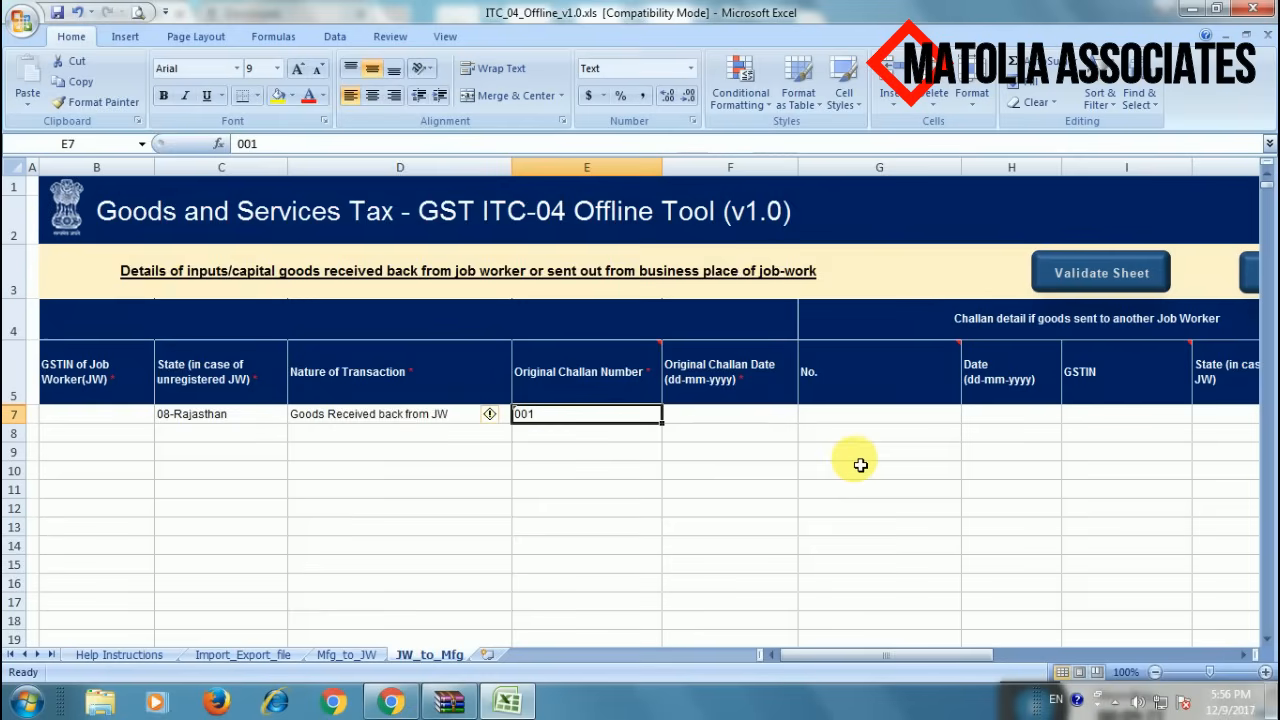
pyautogui.press('Right')
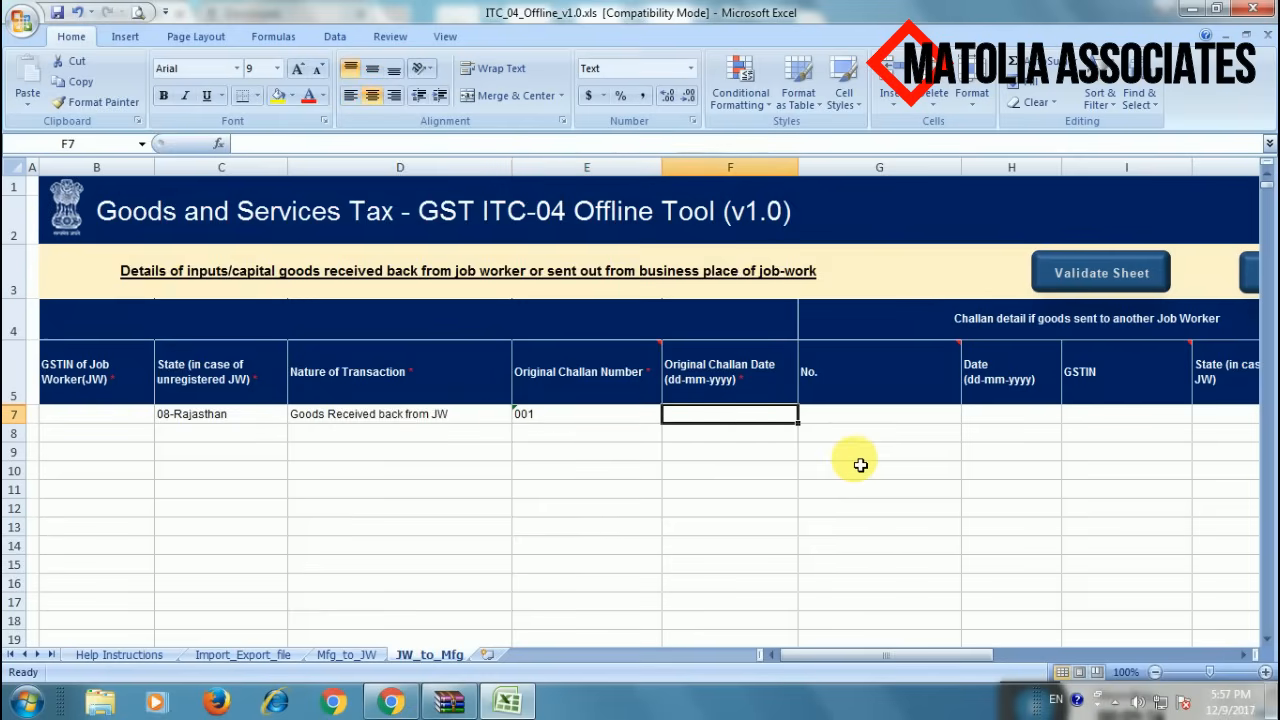
pyautogui.write('15-07')
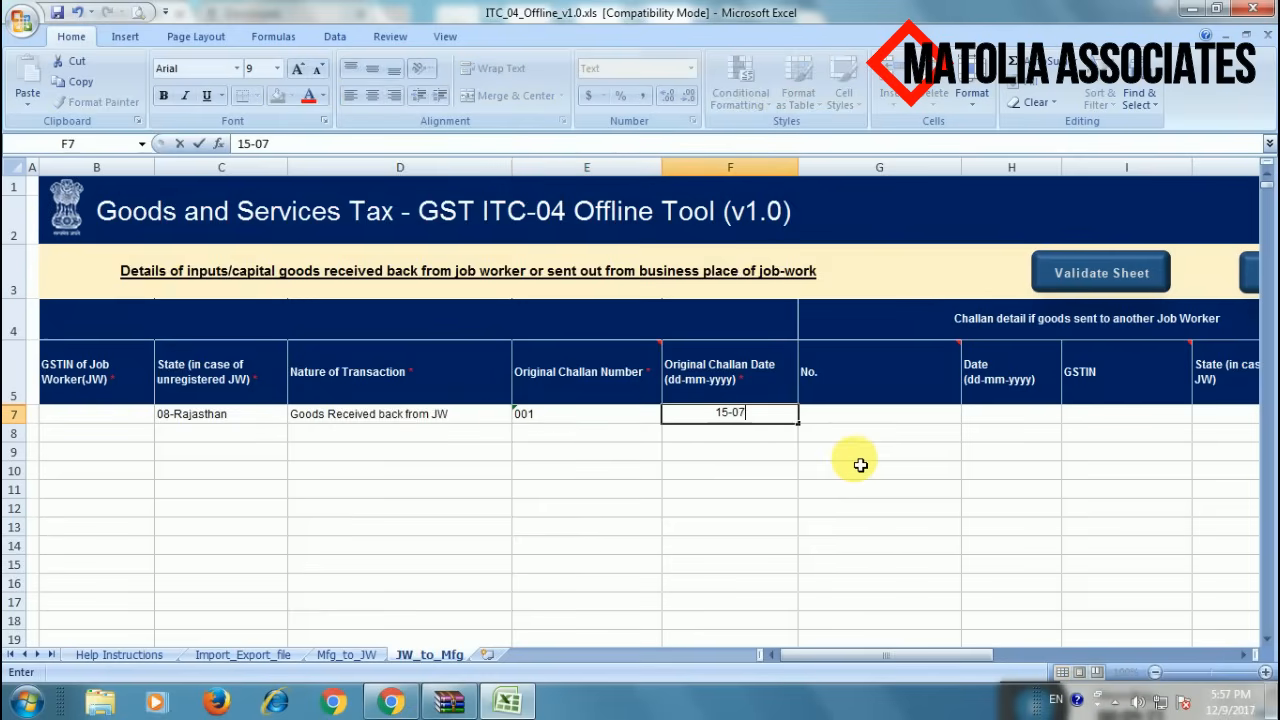
pyautogui.write('-2017')
pyautogui.press('Right')
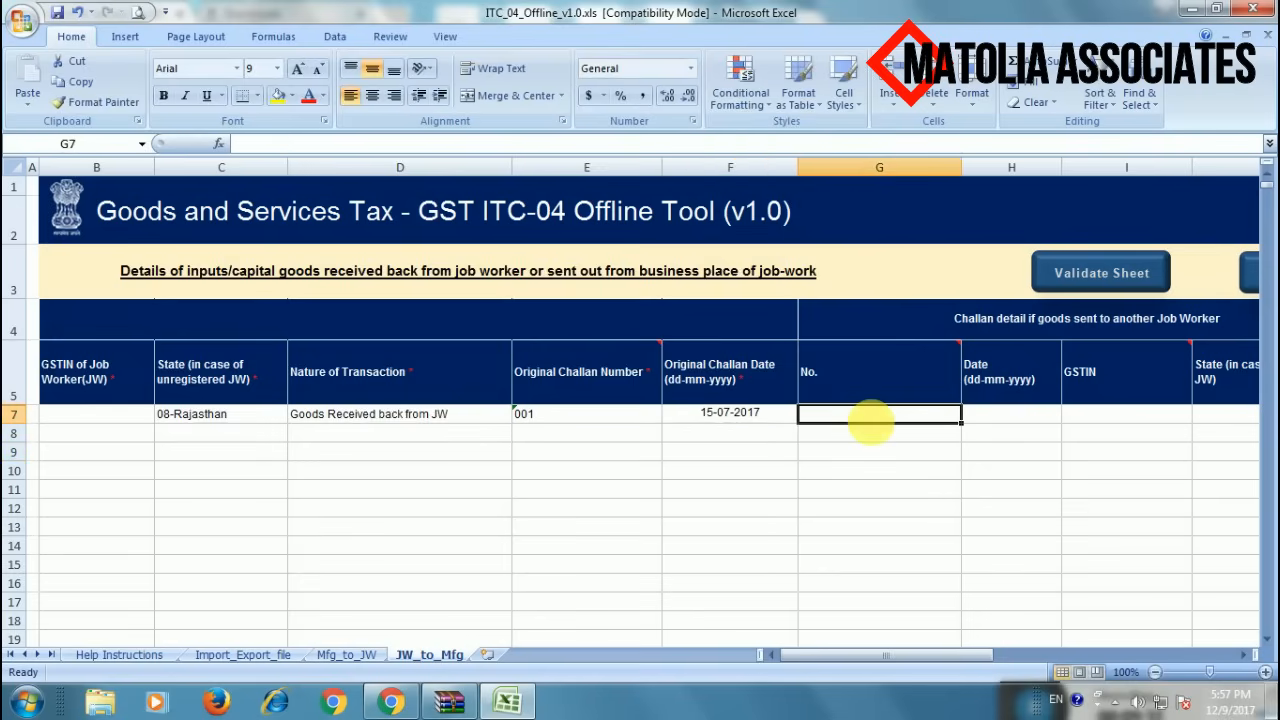
pyautogui.press('Right')
pyautogui.press('Right')
pyautogui.press('Right')
pyautogui.press('Right')
pyautogui.press('Right')
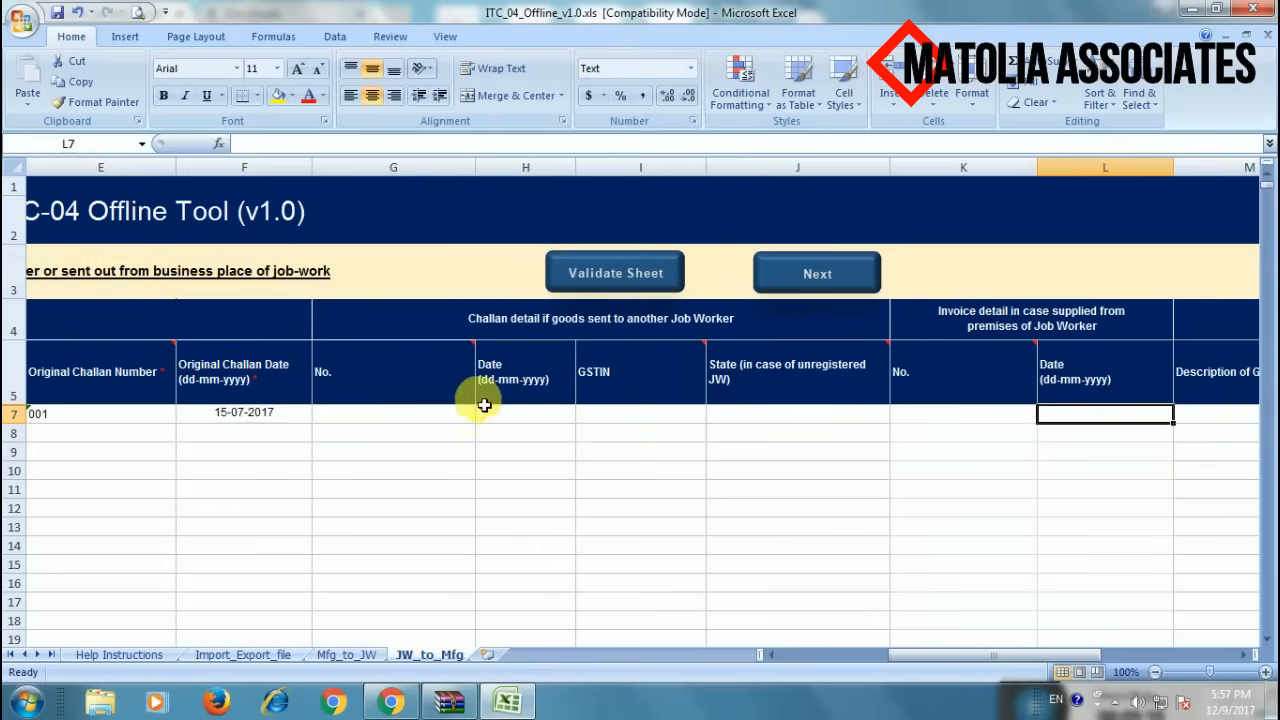
pyautogui.click(432, 421)
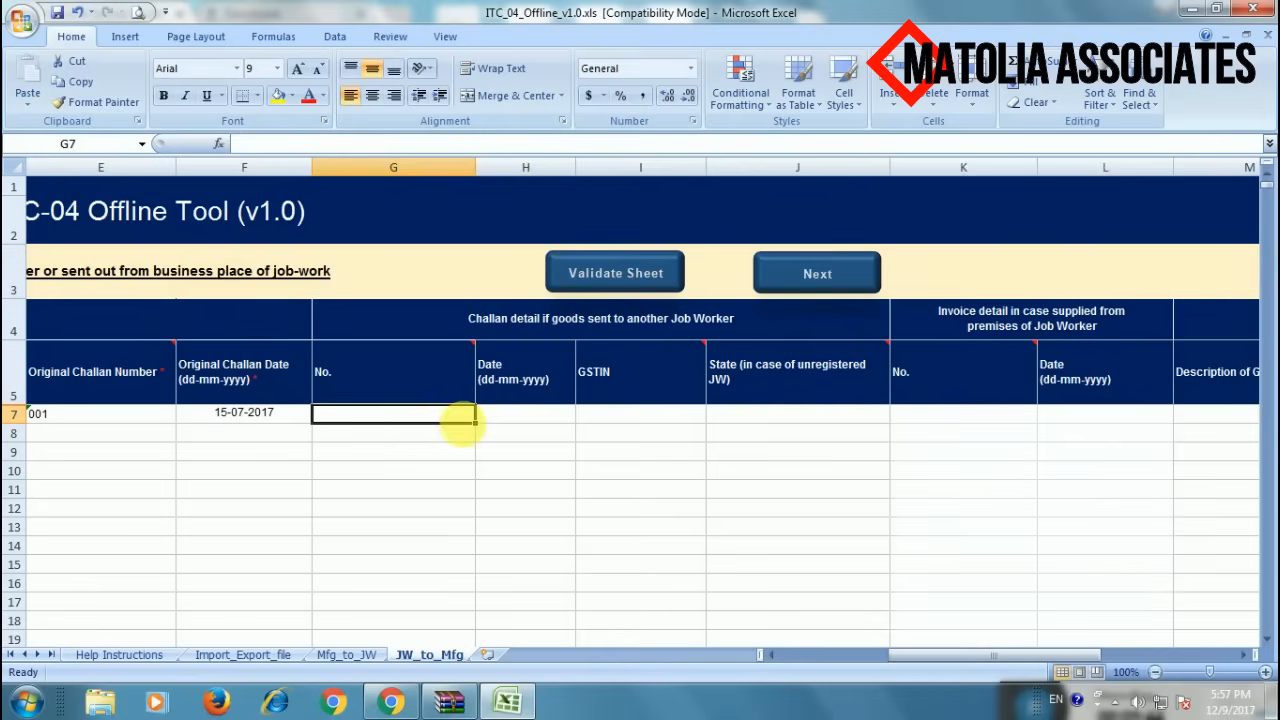
pyautogui.click(509, 420)
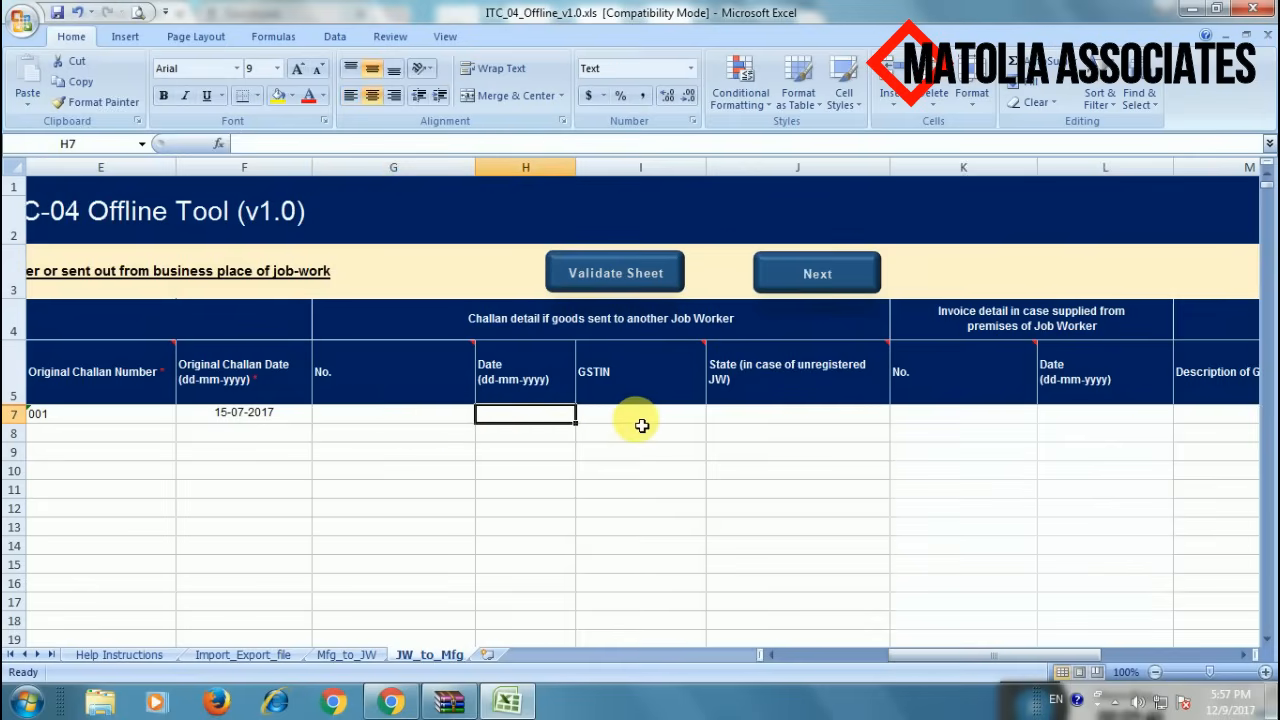
pyautogui.click(414, 421)
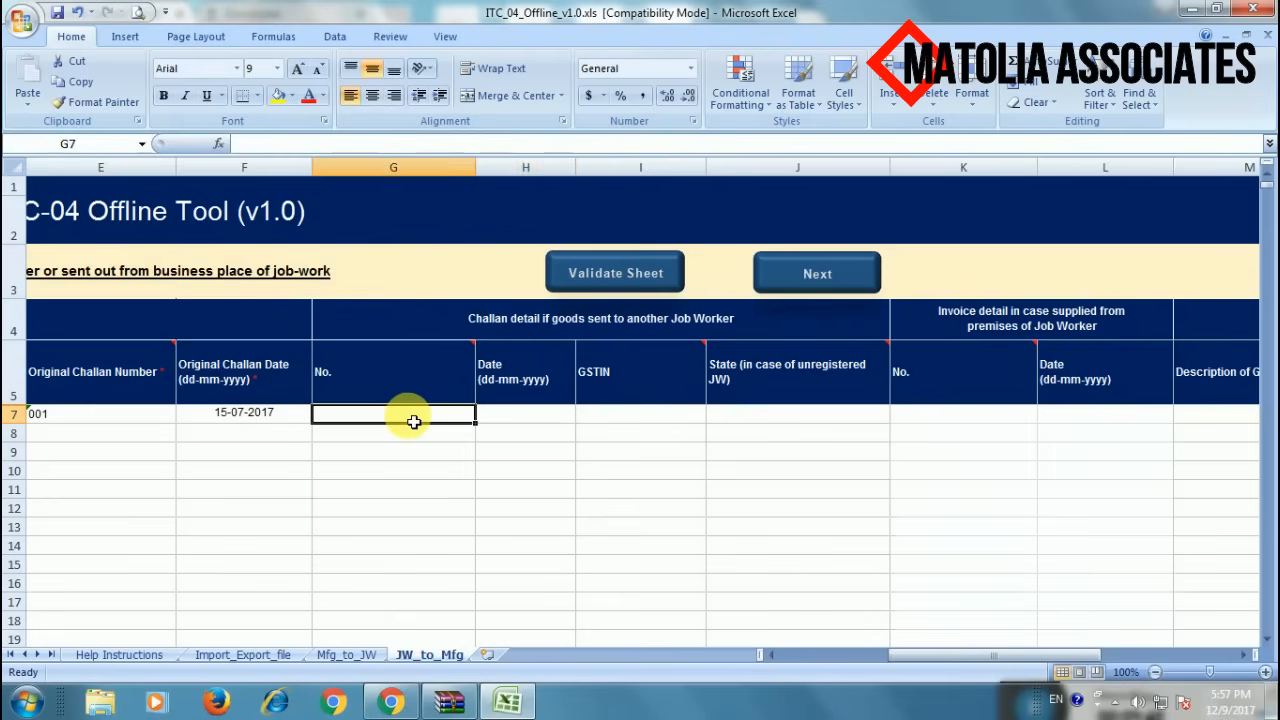
pyautogui.click(494, 420)
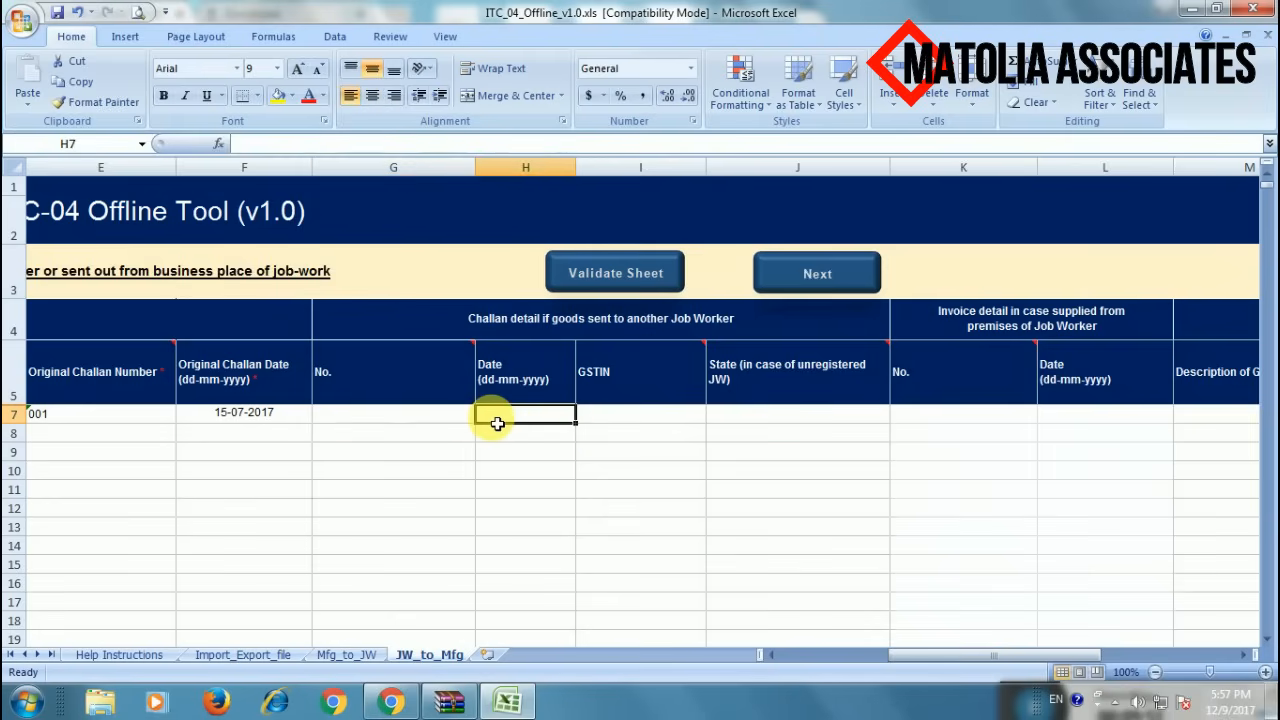
pyautogui.click(605, 423)
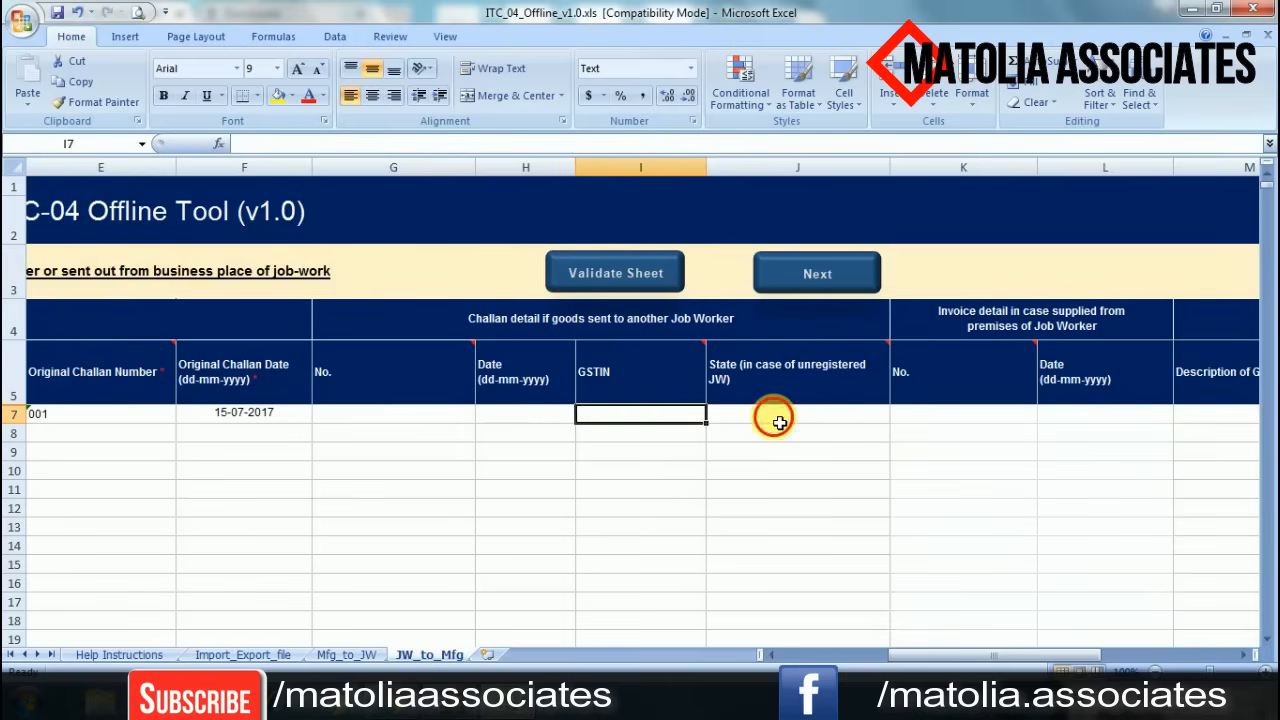
pyautogui.click(776, 419)
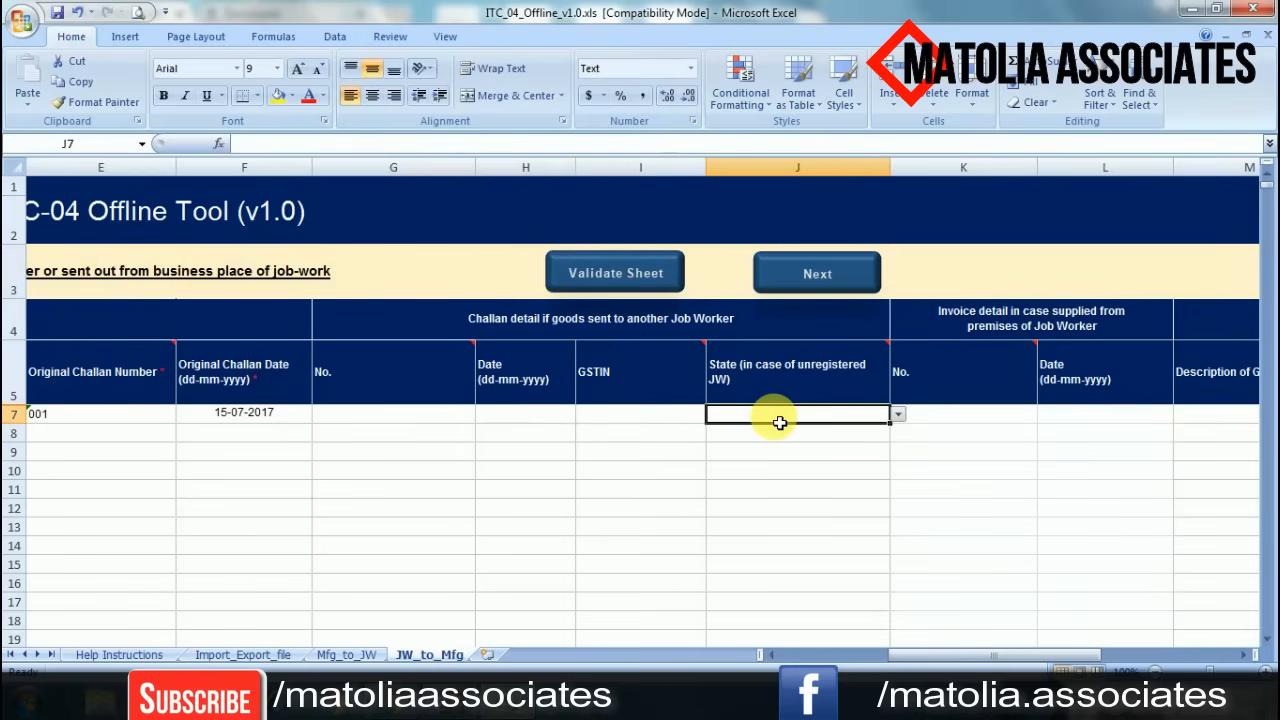
pyautogui.click(515, 420)
pyautogui.click(428, 418)
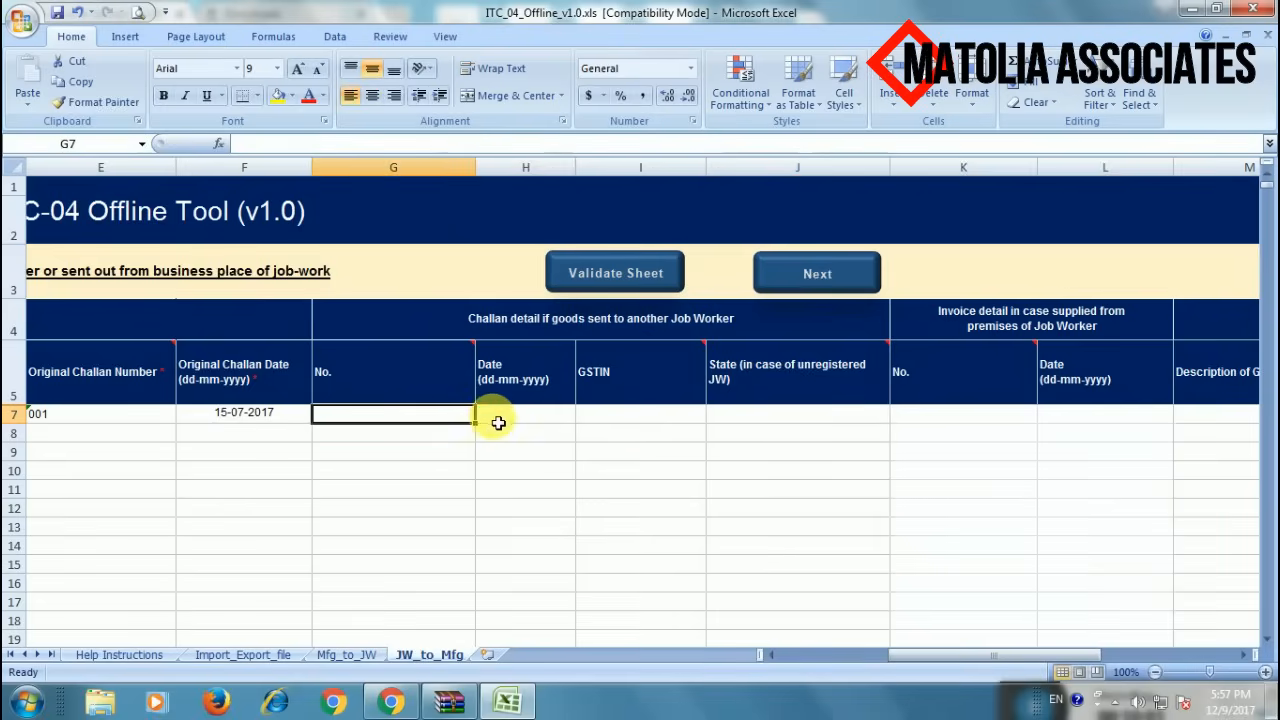
pyautogui.click(497, 420)
pyautogui.click(640, 418)
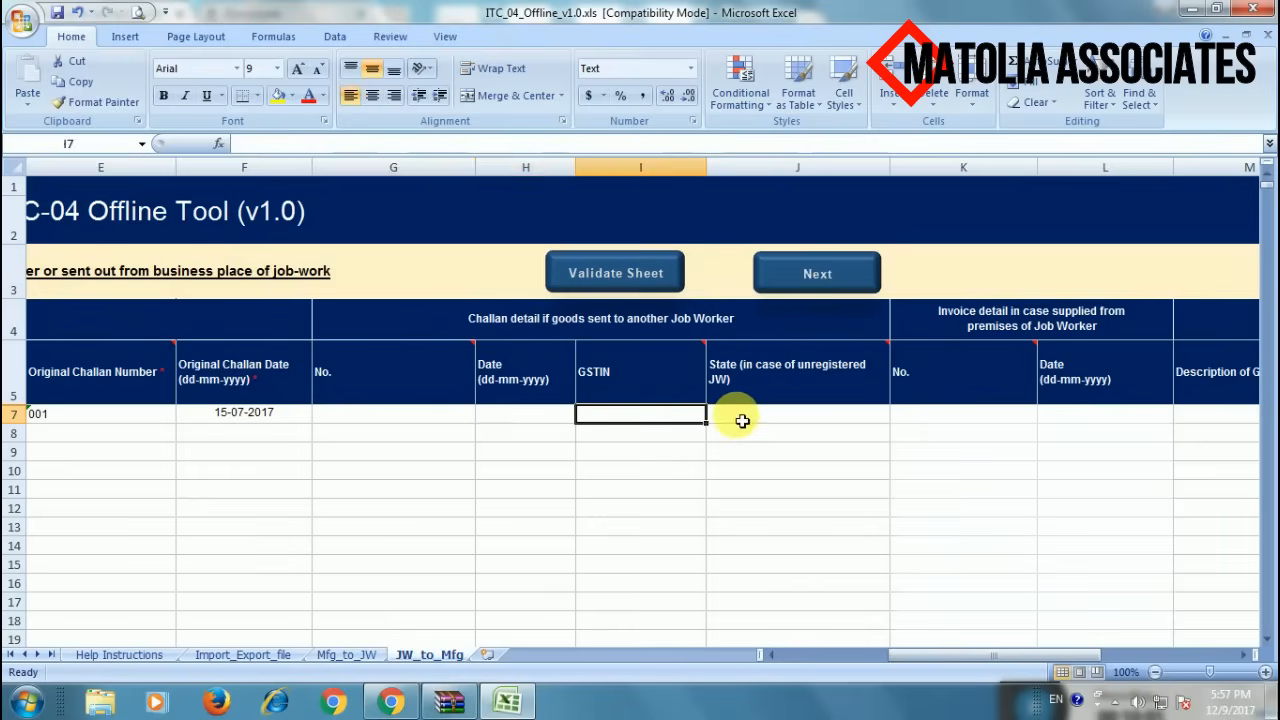
pyautogui.click(766, 420)
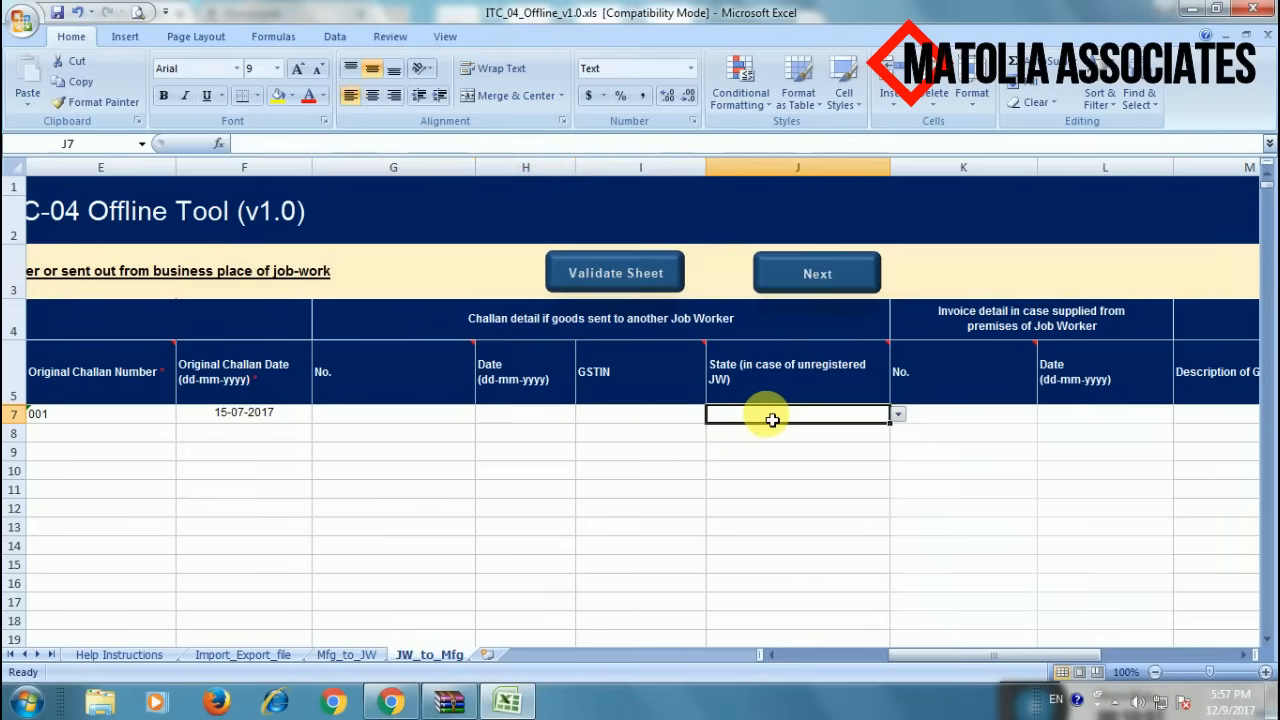
pyautogui.press('Tab')
pyautogui.press('Tab')
pyautogui.press('Tab')
pyautogui.press('Tab')
pyautogui.press('Tab')
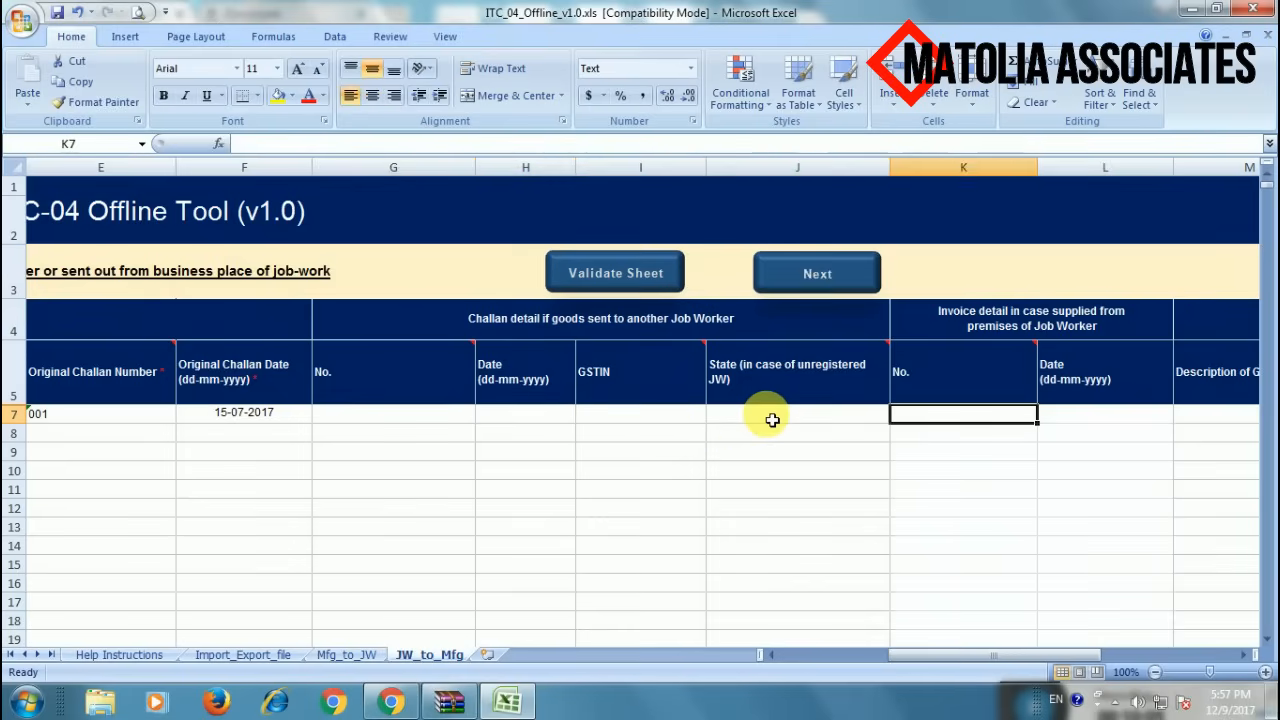
pyautogui.hotkey('shift', 'Tab')
pyautogui.hotkey('shift', 'Tab')
pyautogui.hotkey('shift', 'Tab')
pyautogui.hotkey('shift', 'Tab')
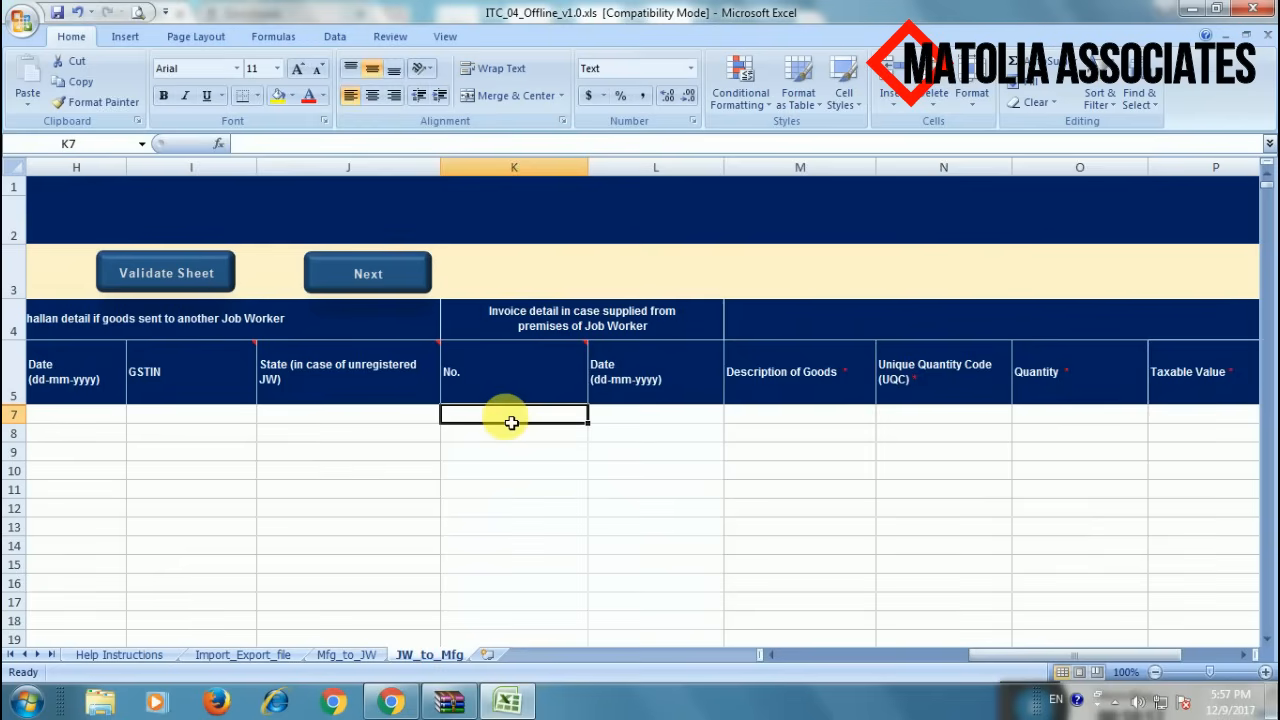
pyautogui.click(646, 422)
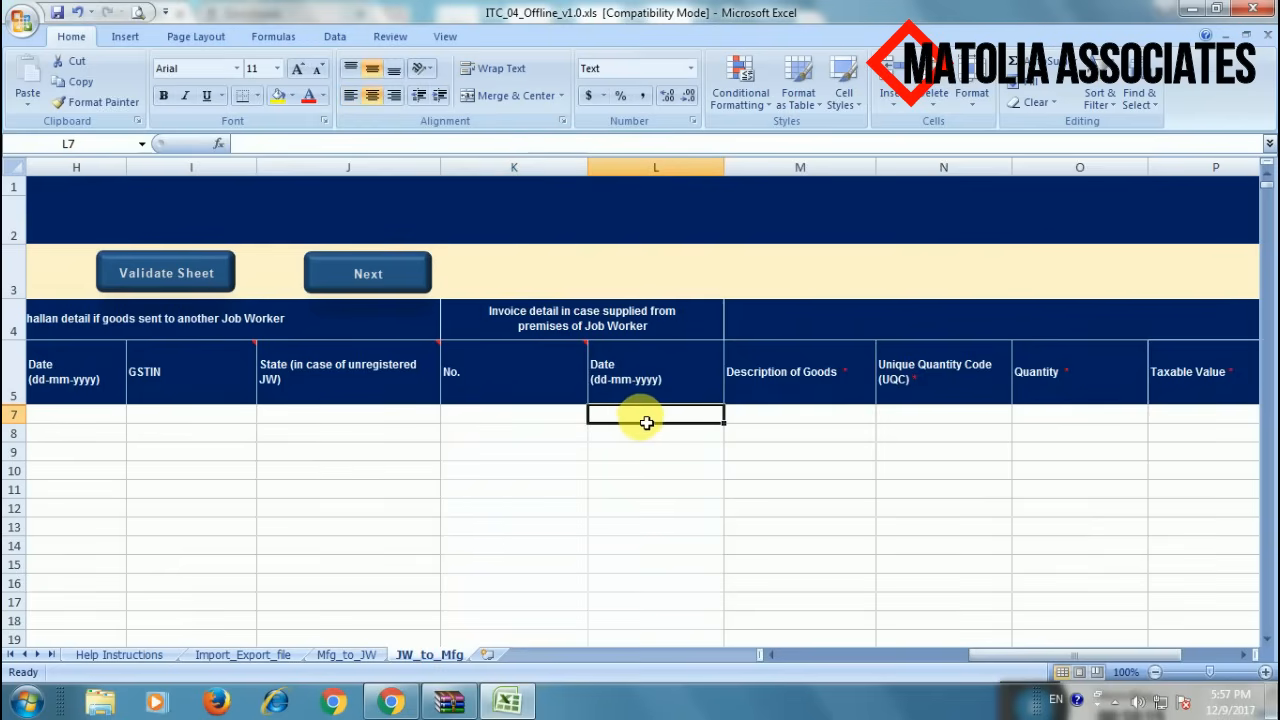
pyautogui.click(541, 417)
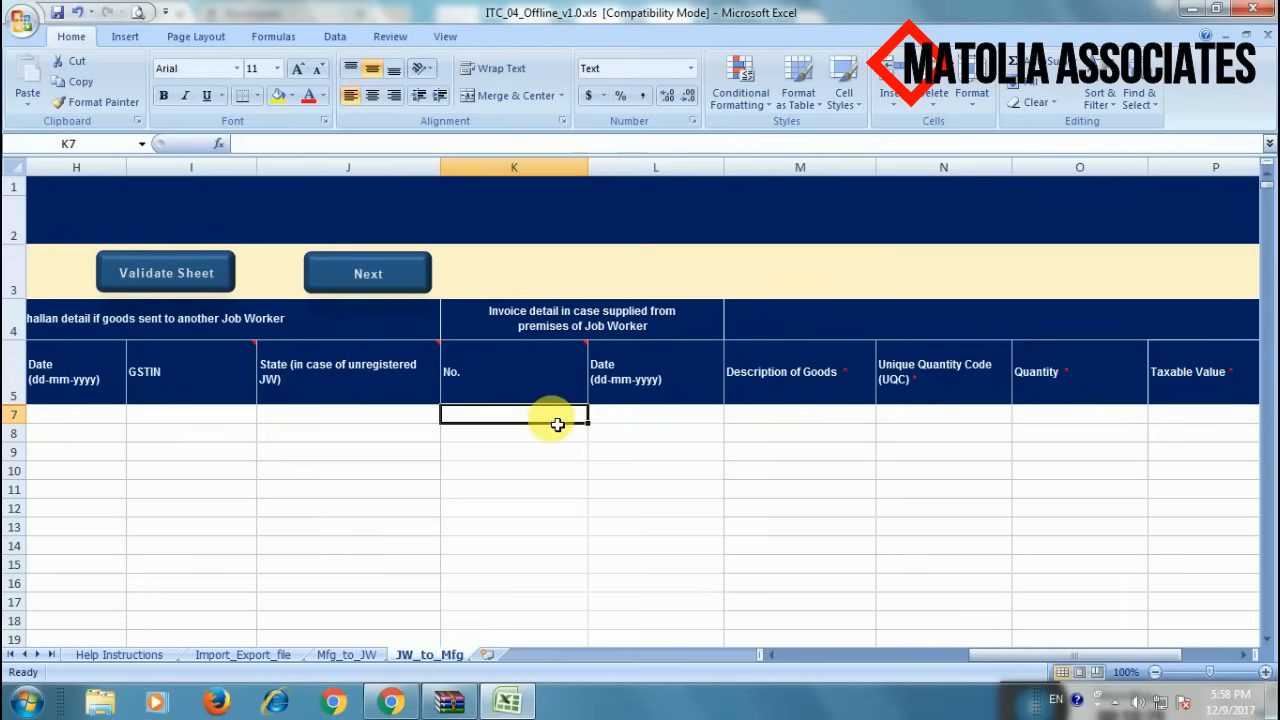
pyautogui.click(632, 418)
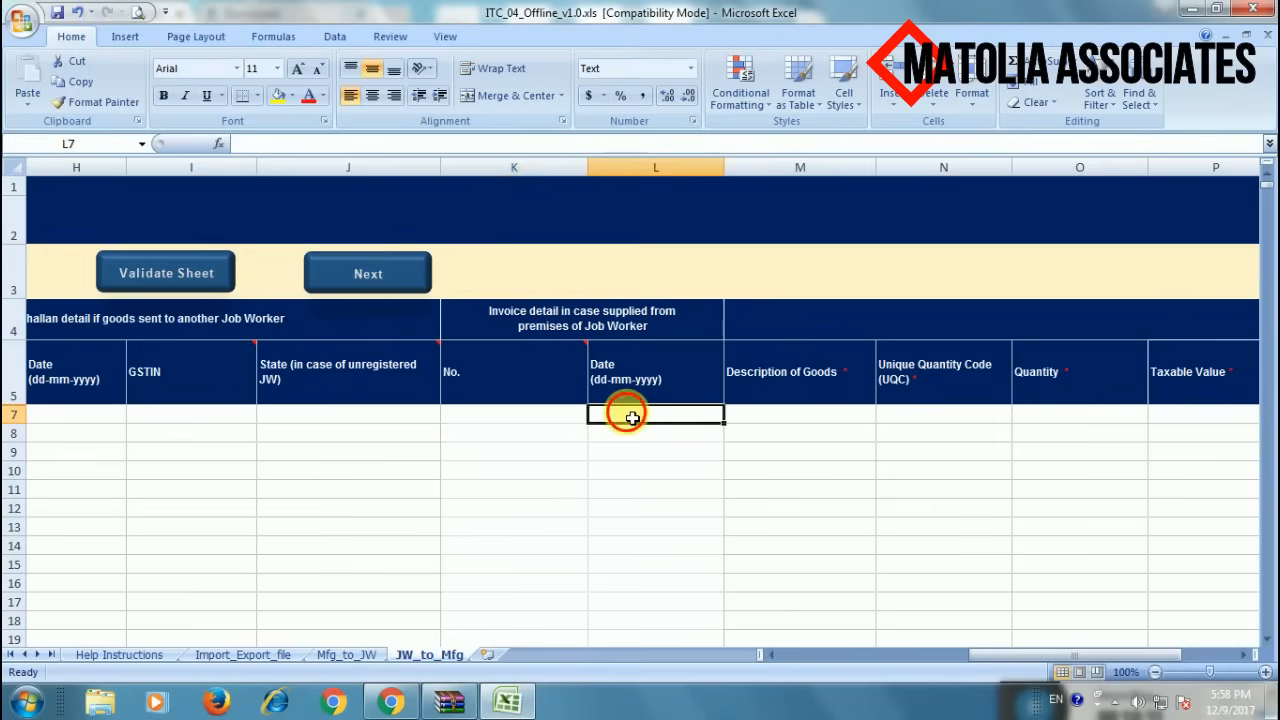
pyautogui.click(565, 414)
pyautogui.click(621, 424)
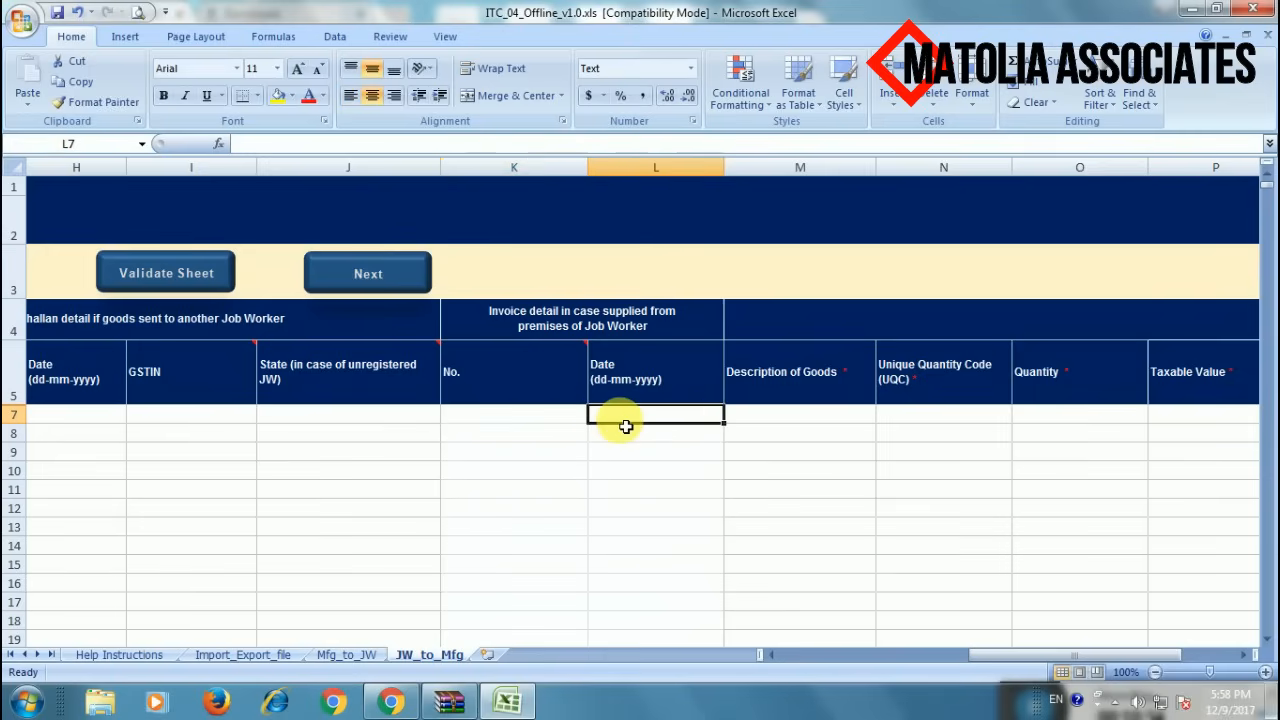
pyautogui.click(558, 419)
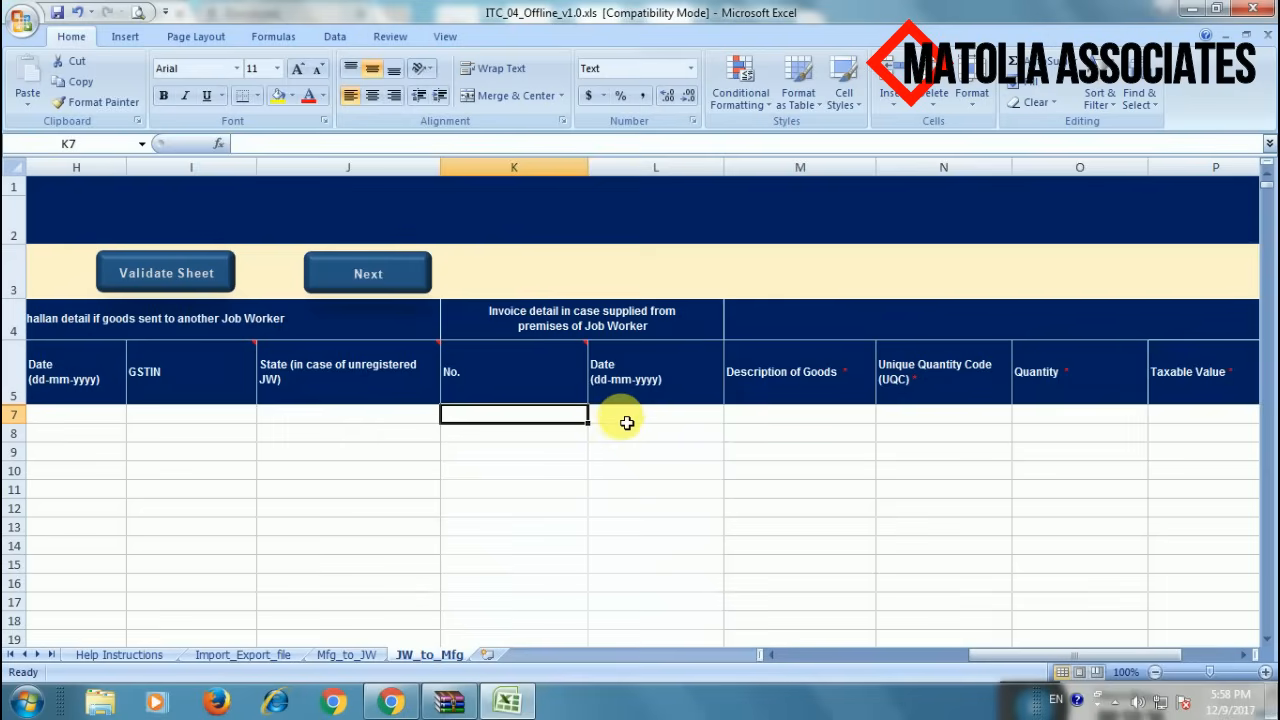
pyautogui.click(624, 421)
pyautogui.click(565, 413)
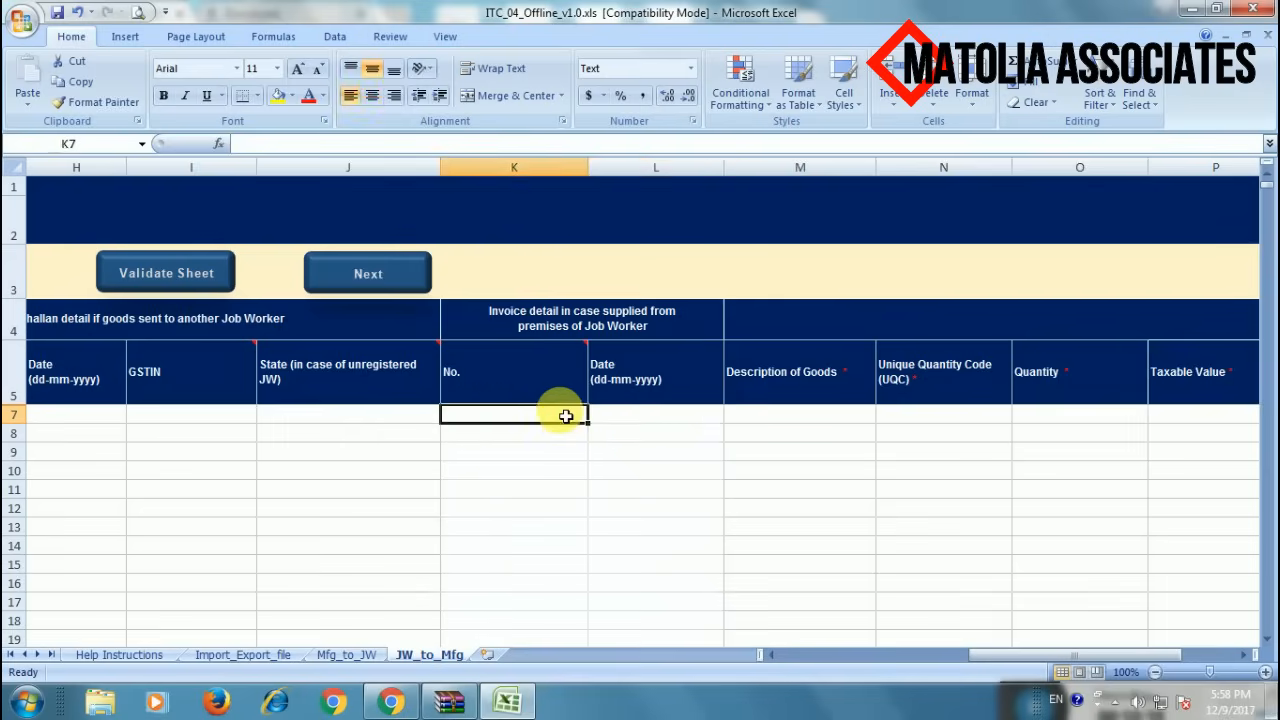
pyautogui.click(630, 421)
pyautogui.click(780, 422)
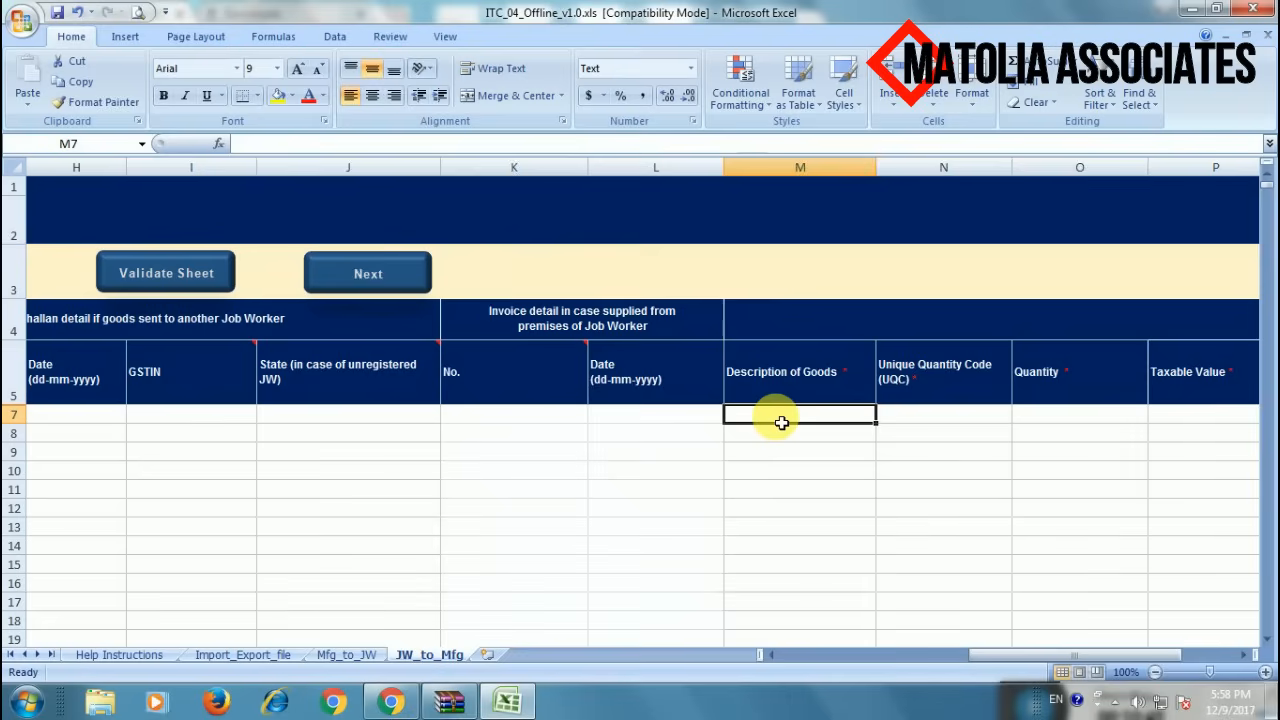
# - Enter GREY as row 7's description and pick BILLIONS OF UNITS as quantity code
pyautogui.write('GRE')
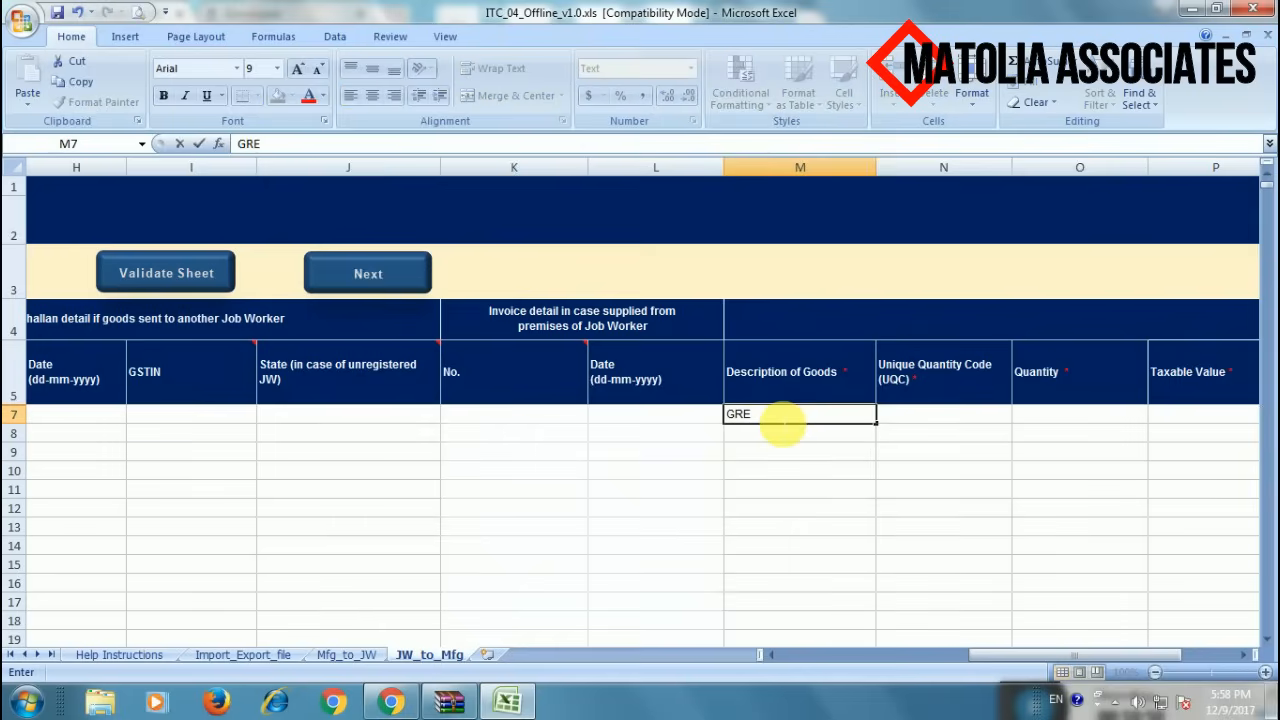
pyautogui.write('Y')
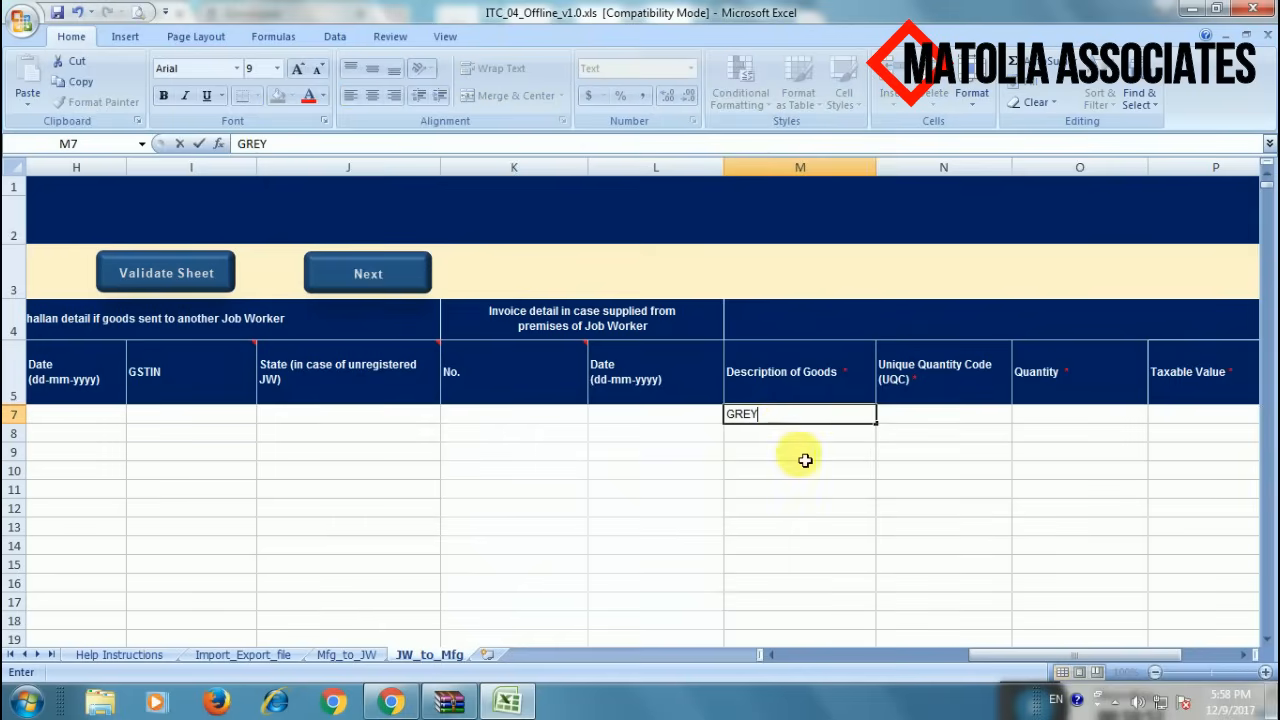
pyautogui.click(806, 453)
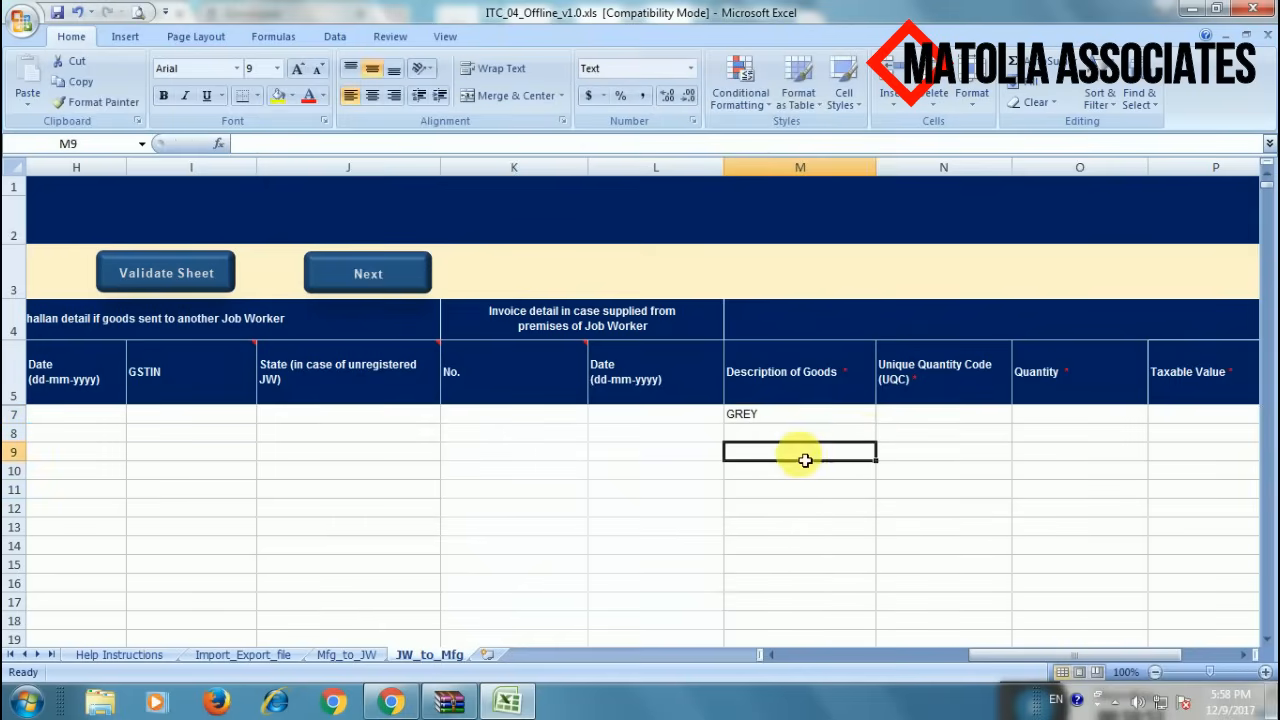
pyautogui.click(927, 425)
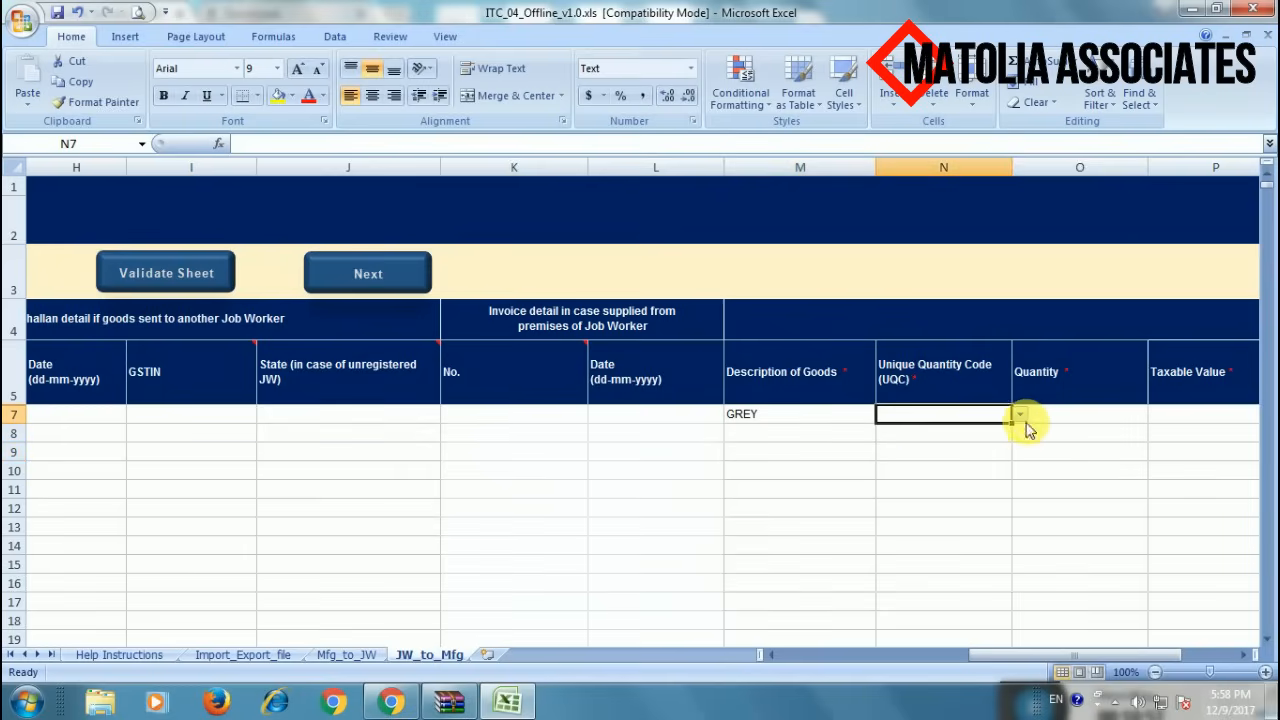
pyautogui.click(1020, 414)
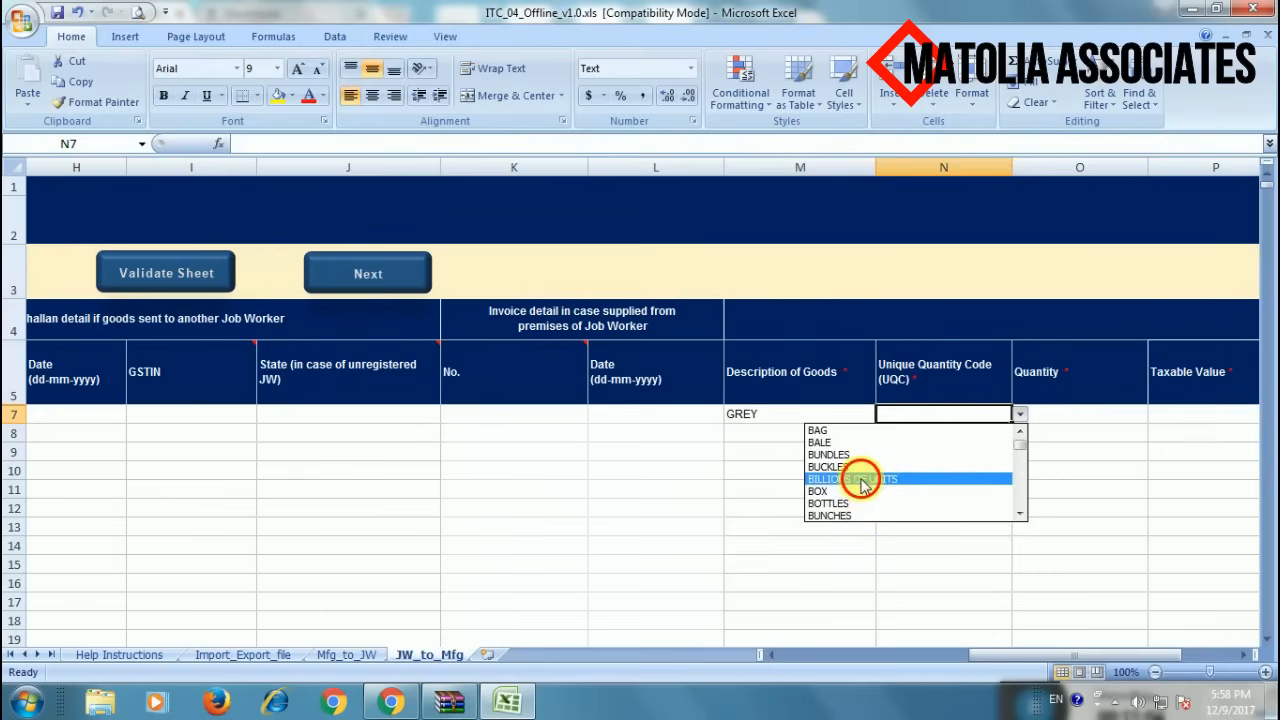
pyautogui.click(891, 479)
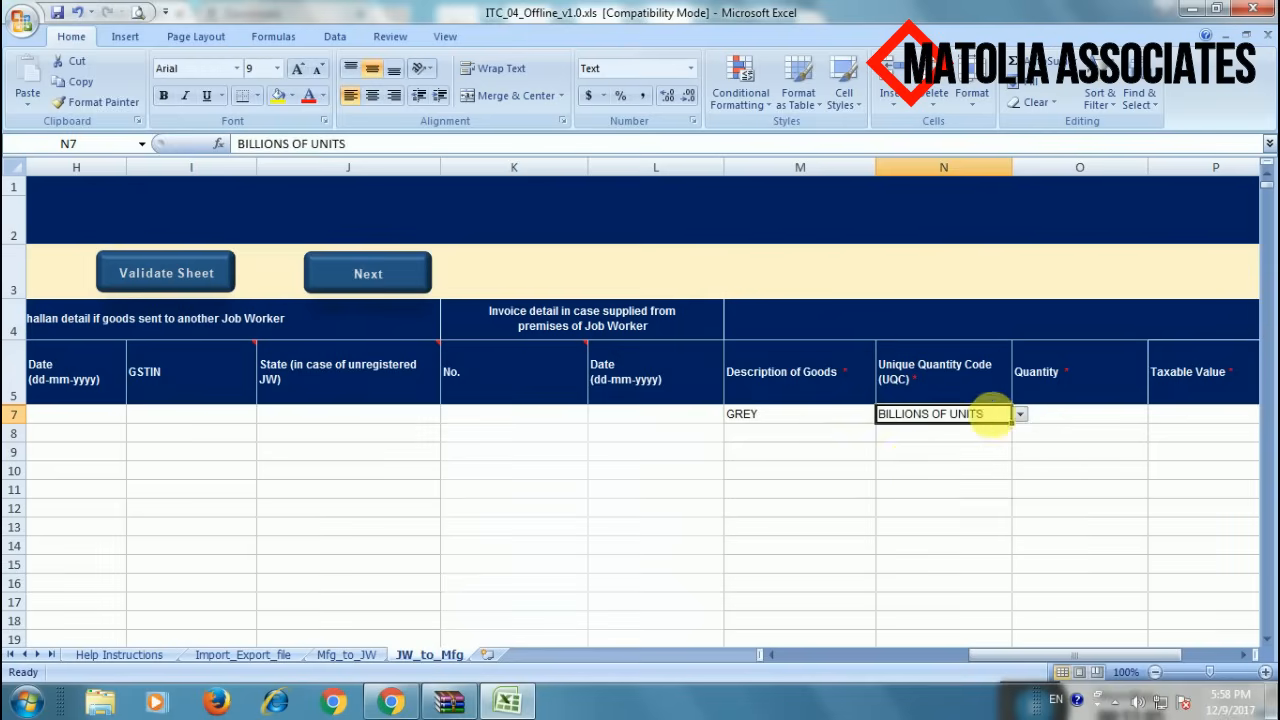
# - Change row 7's quantity code to METERS
pyautogui.click(1020, 416)
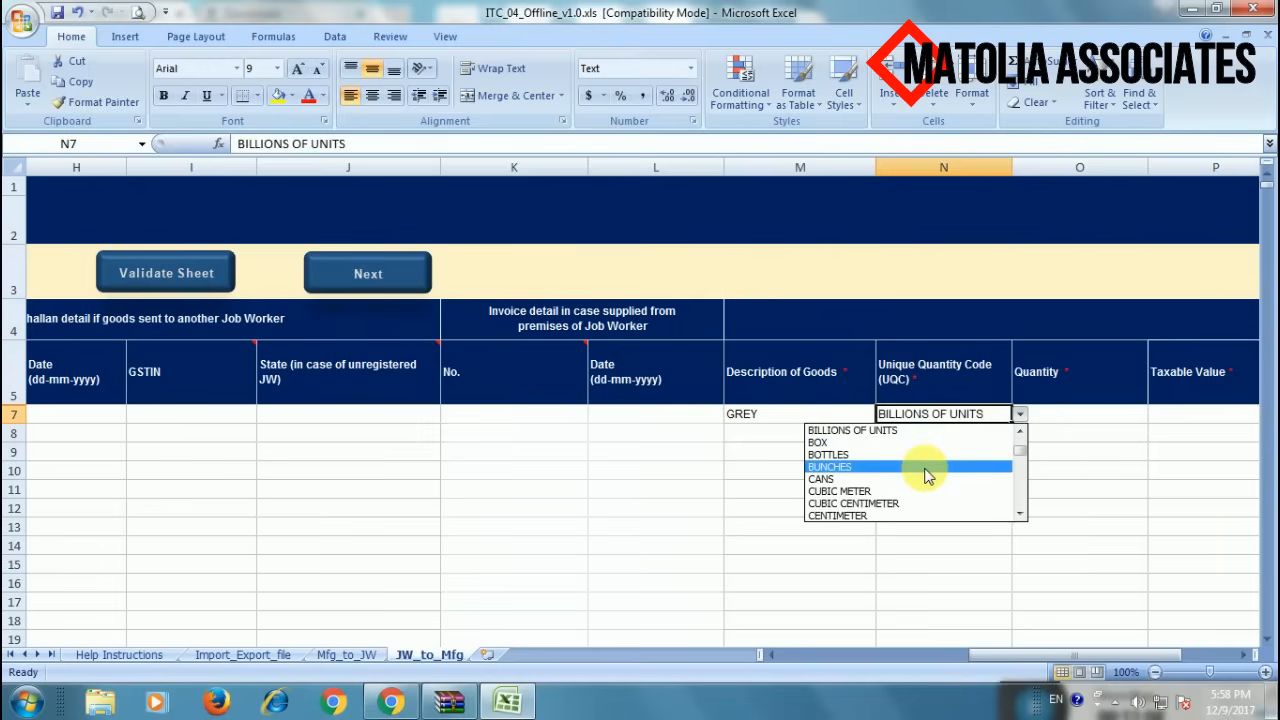
pyautogui.press('Down')
pyautogui.press('Down')
pyautogui.press('Down')
pyautogui.press('Down')
pyautogui.press('Down')
pyautogui.press('Down')
pyautogui.press('Down')
pyautogui.press('Down')
pyautogui.press('Down')
pyautogui.press('Down')
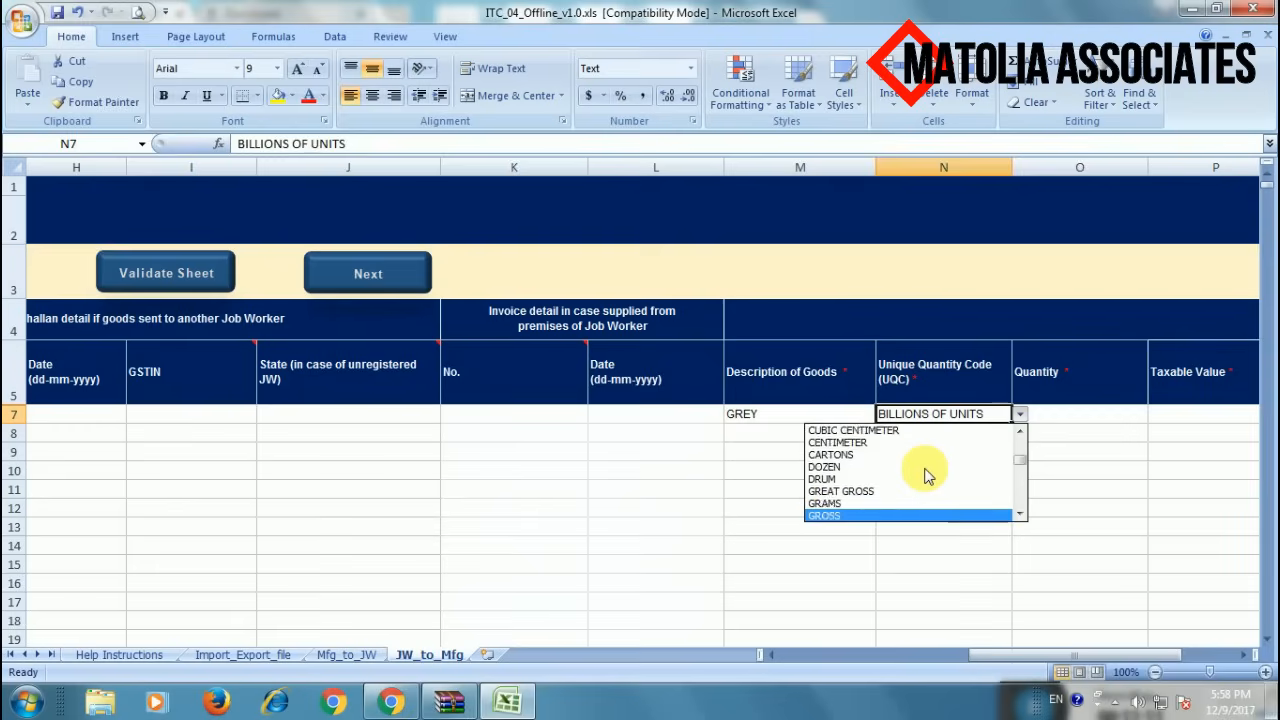
pyautogui.press('Down')
pyautogui.press('Down')
pyautogui.press('Down')
pyautogui.press('Down')
pyautogui.press('Down')
pyautogui.press('Down')
pyautogui.press('Down')
pyautogui.press('Down')
pyautogui.press('Down')
pyautogui.press('Down')
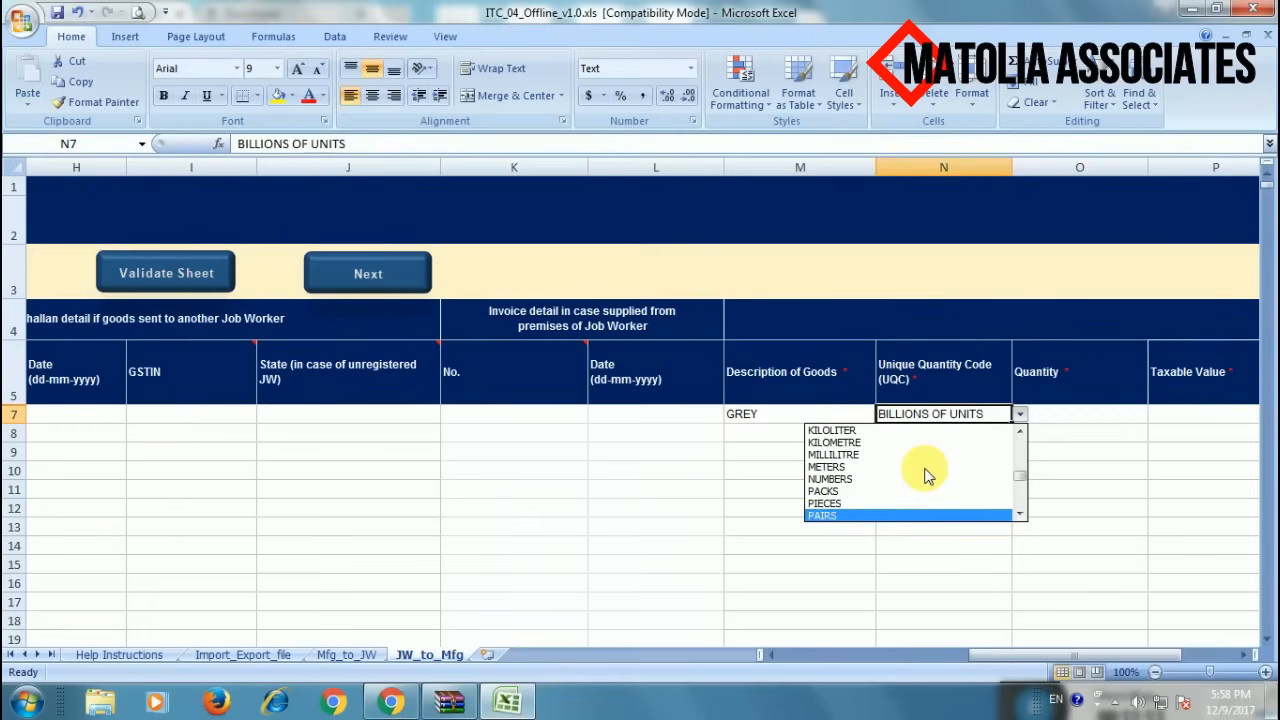
pyautogui.press('Up')
pyautogui.press('Up')
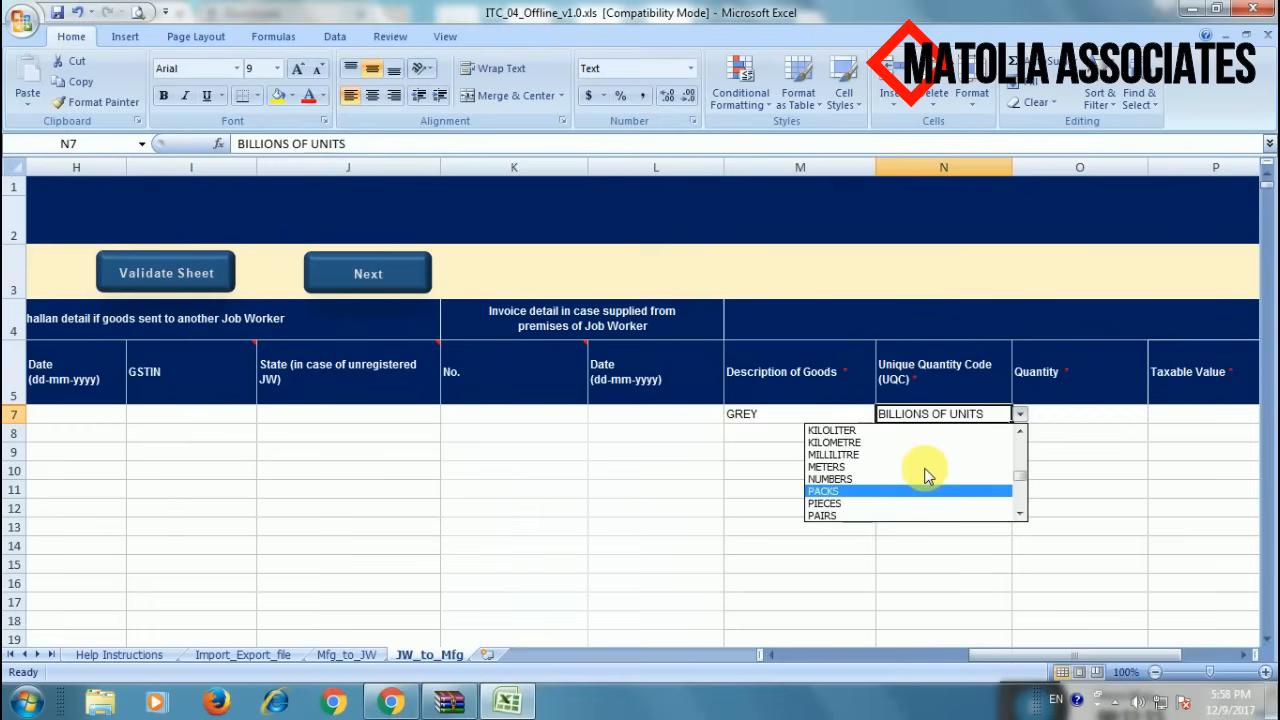
pyautogui.press('Up')
pyautogui.press('Up')
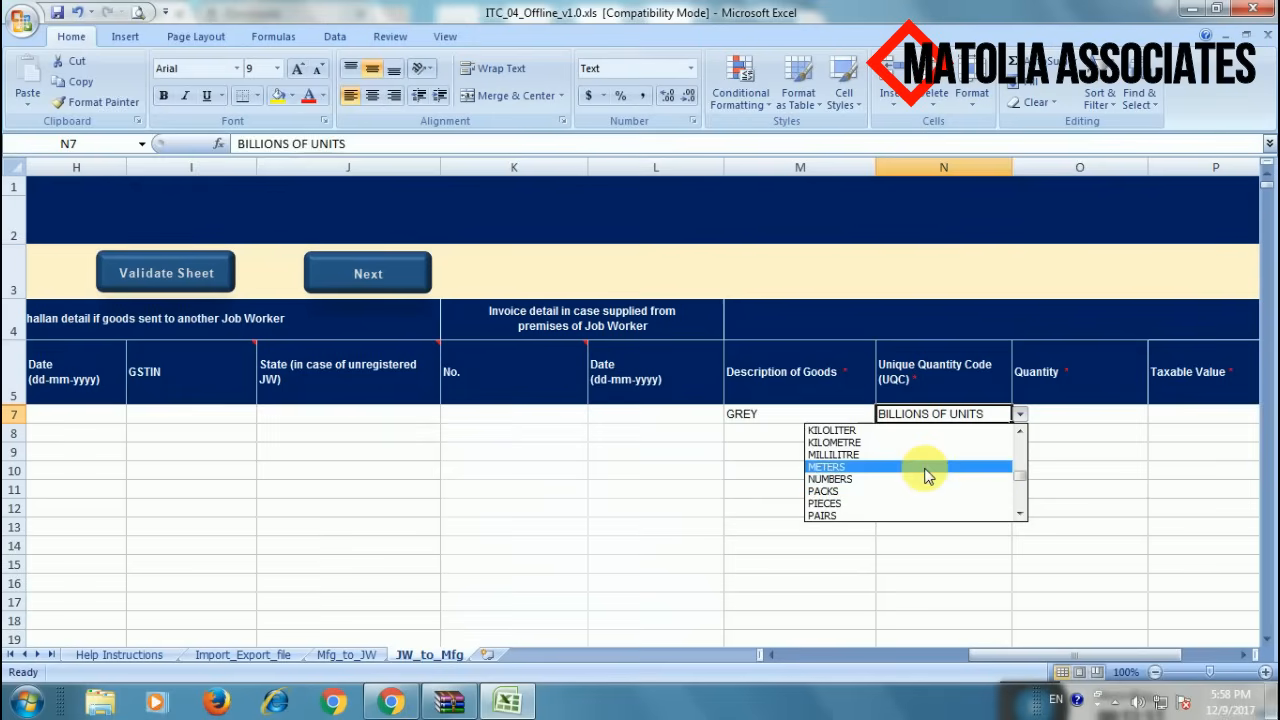
pyautogui.press('Return')
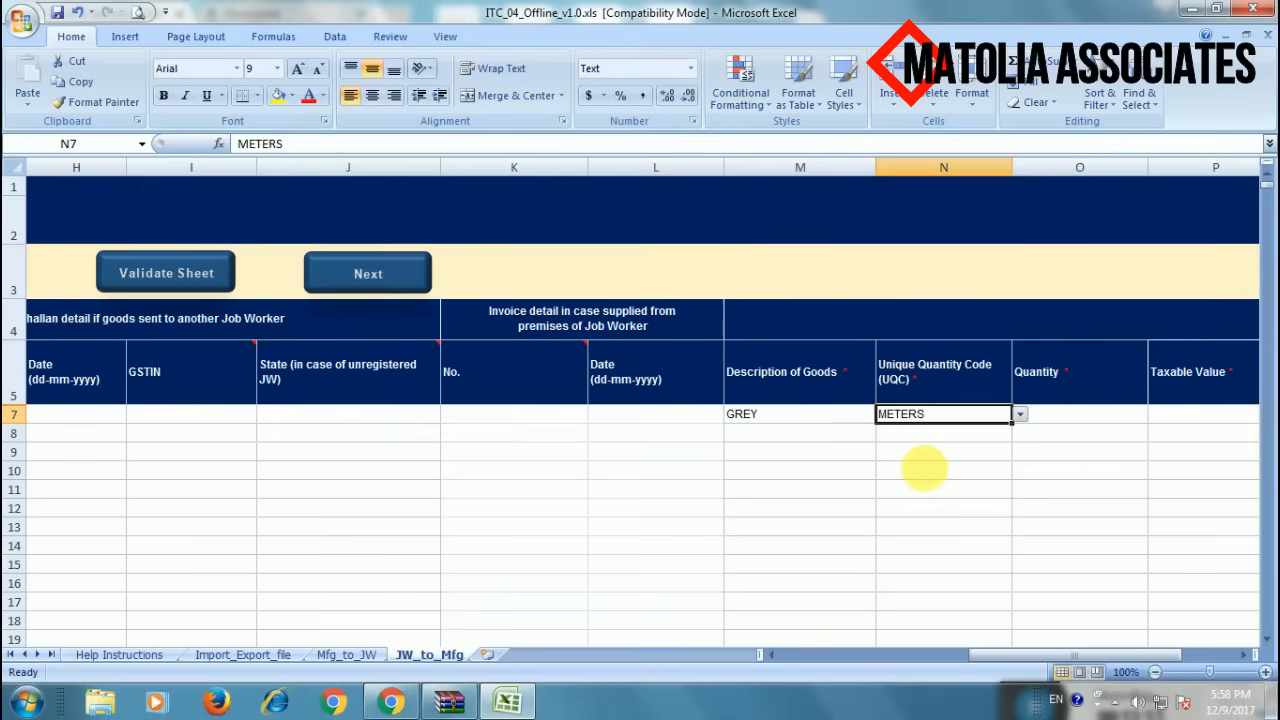
# - Enter quantity 5000 in O7 and taxable value 110,000 in P7 for the GREY row
pyautogui.click(1088, 416)
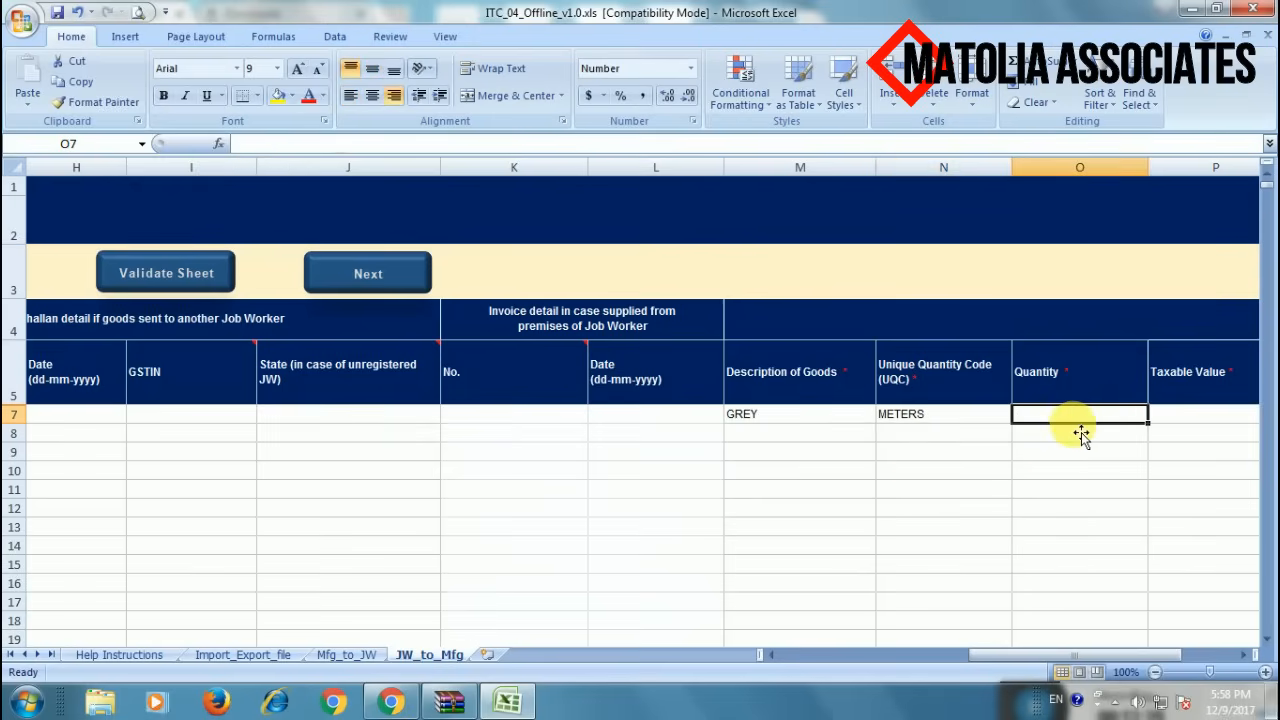
pyautogui.write('500')
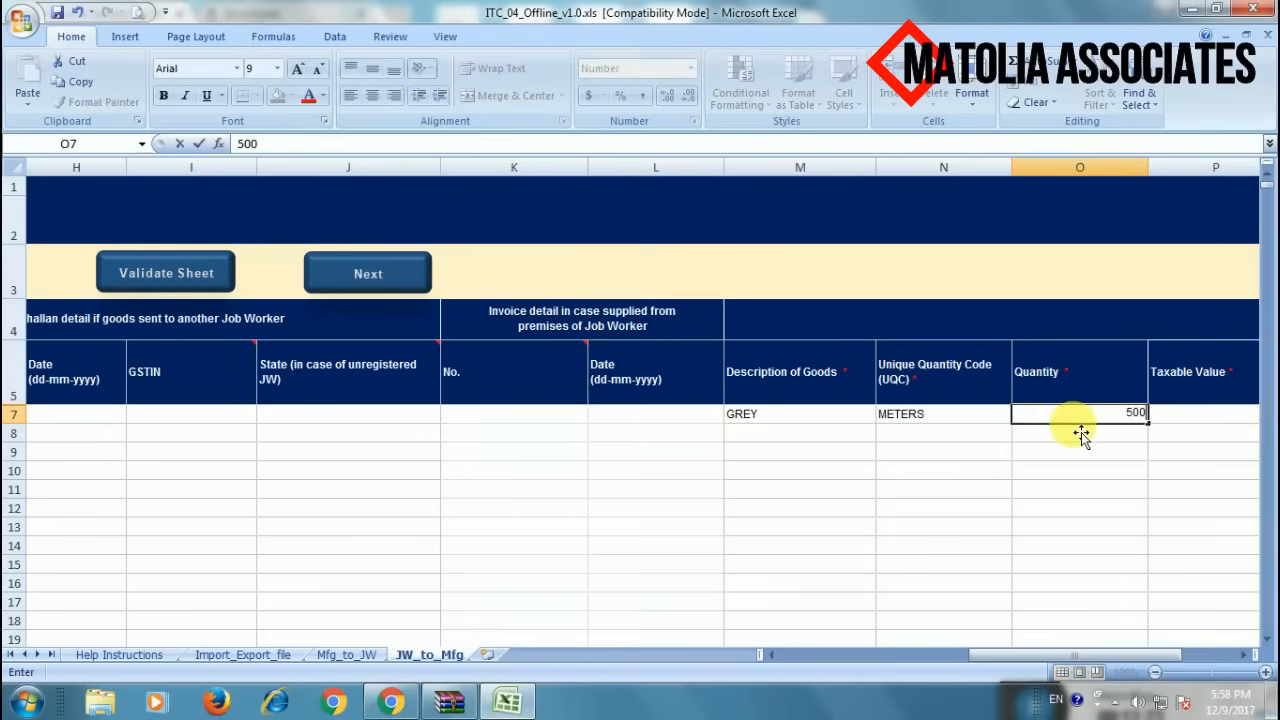
pyautogui.write('0')
pyautogui.click(1194, 423)
pyautogui.write('110,0')
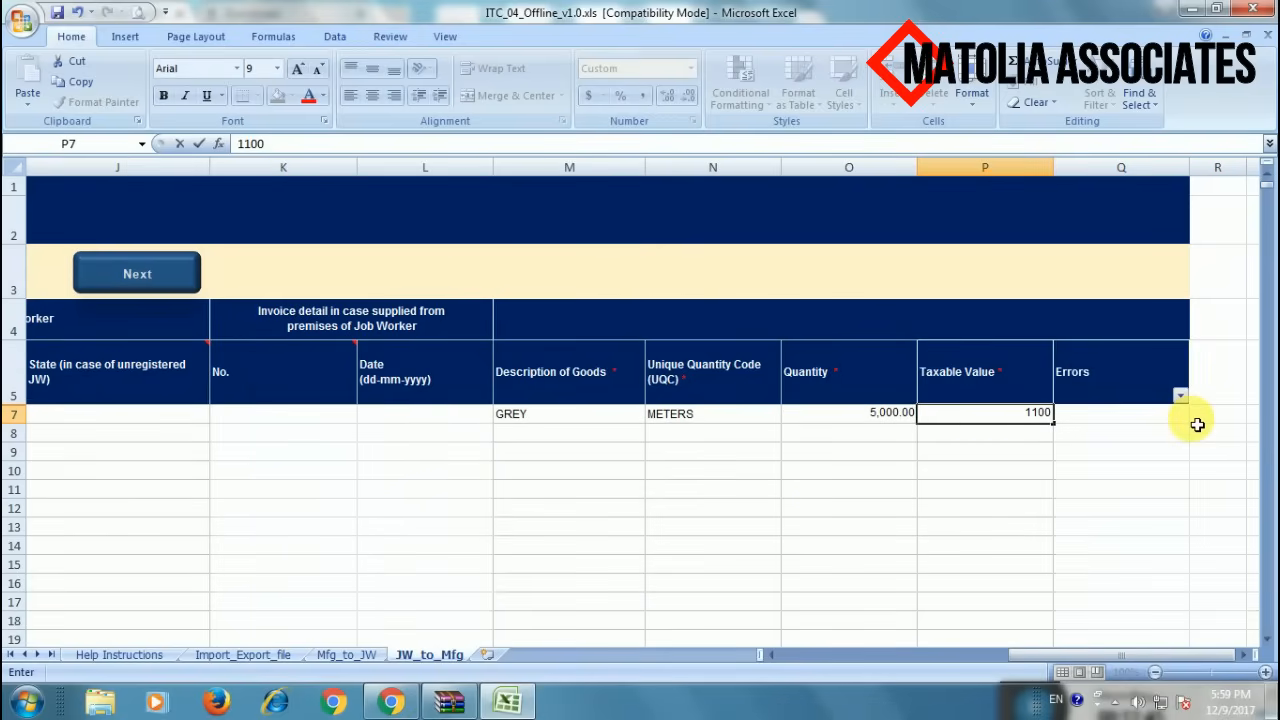
pyautogui.write('000')
pyautogui.click(1088, 457)
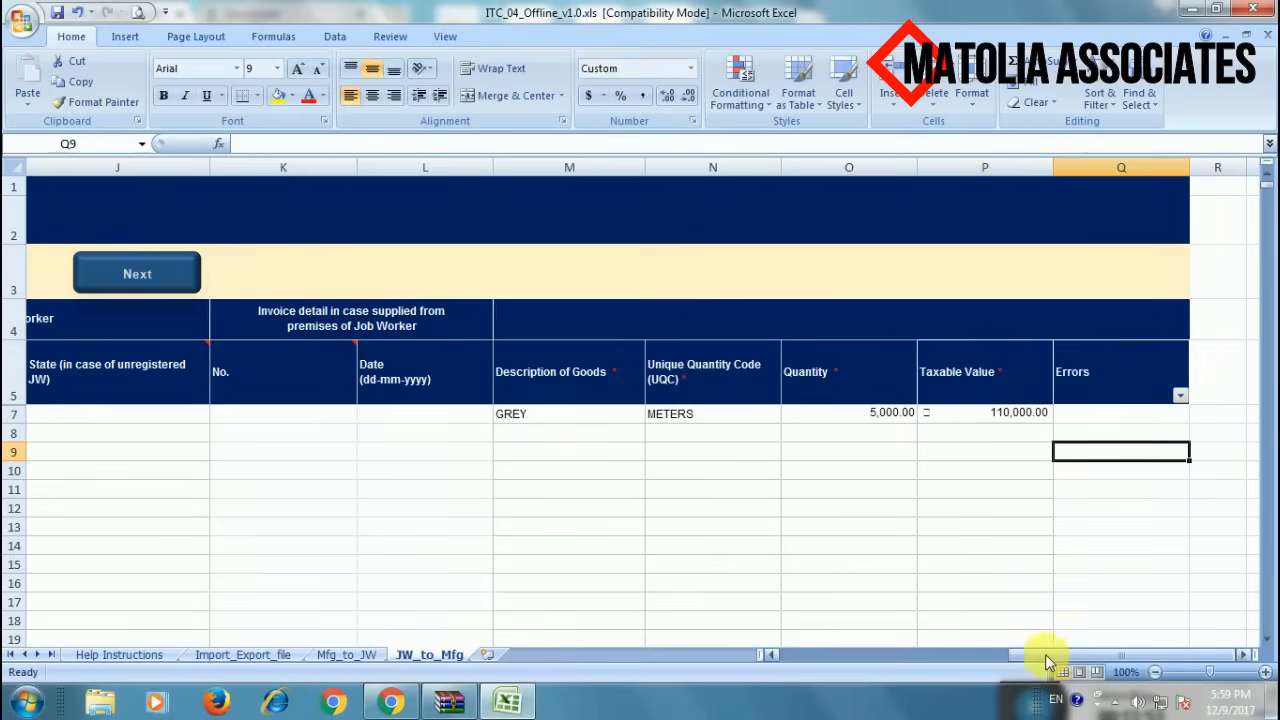
pyautogui.moveTo(1045, 654); pyautogui.dragTo(972, 655)
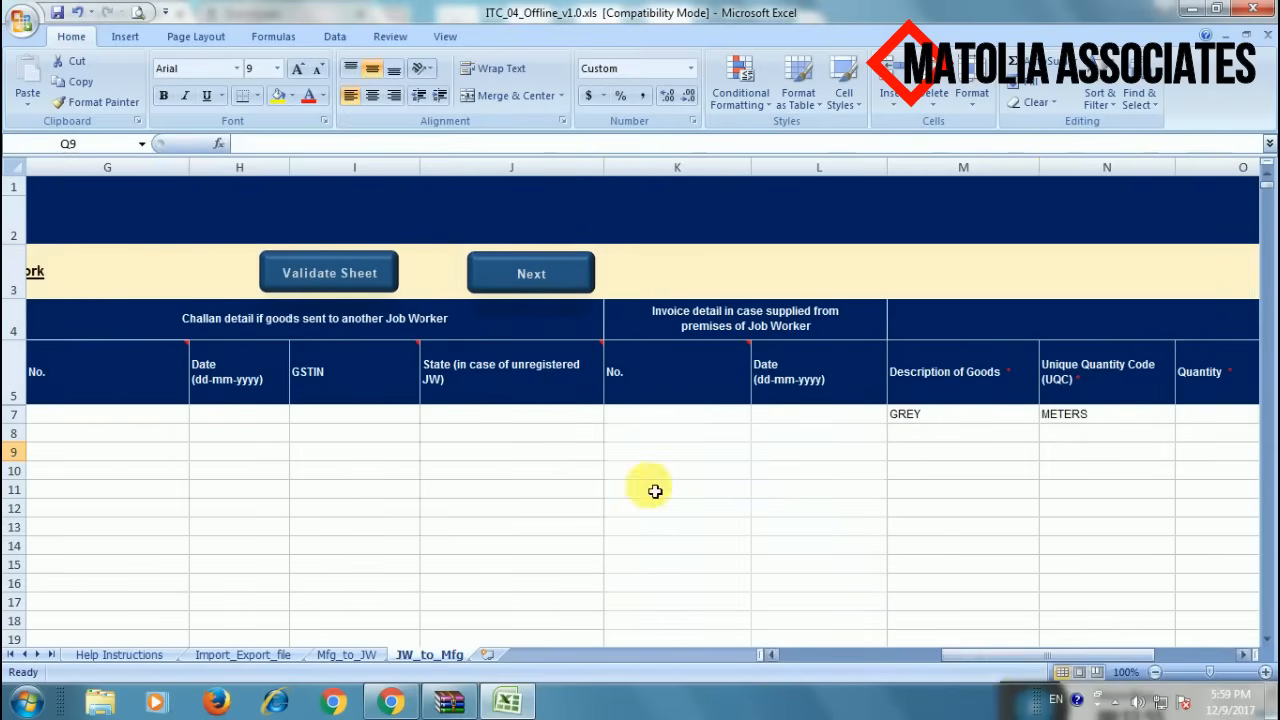
# - Run Validate Sheet on JW_to_Mfg and review row 7's Errors cell Q7
pyautogui.click(360, 278)
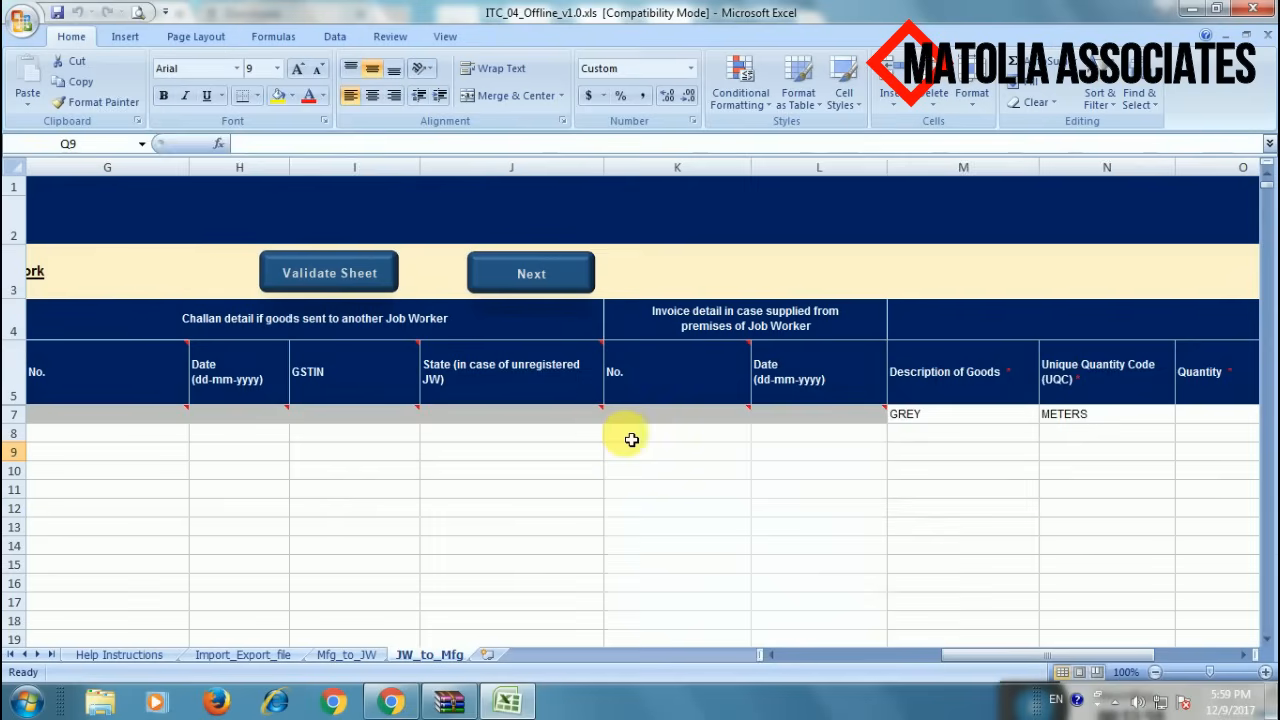
pyautogui.press('Right')
pyautogui.press('Right')
pyautogui.press('Right')
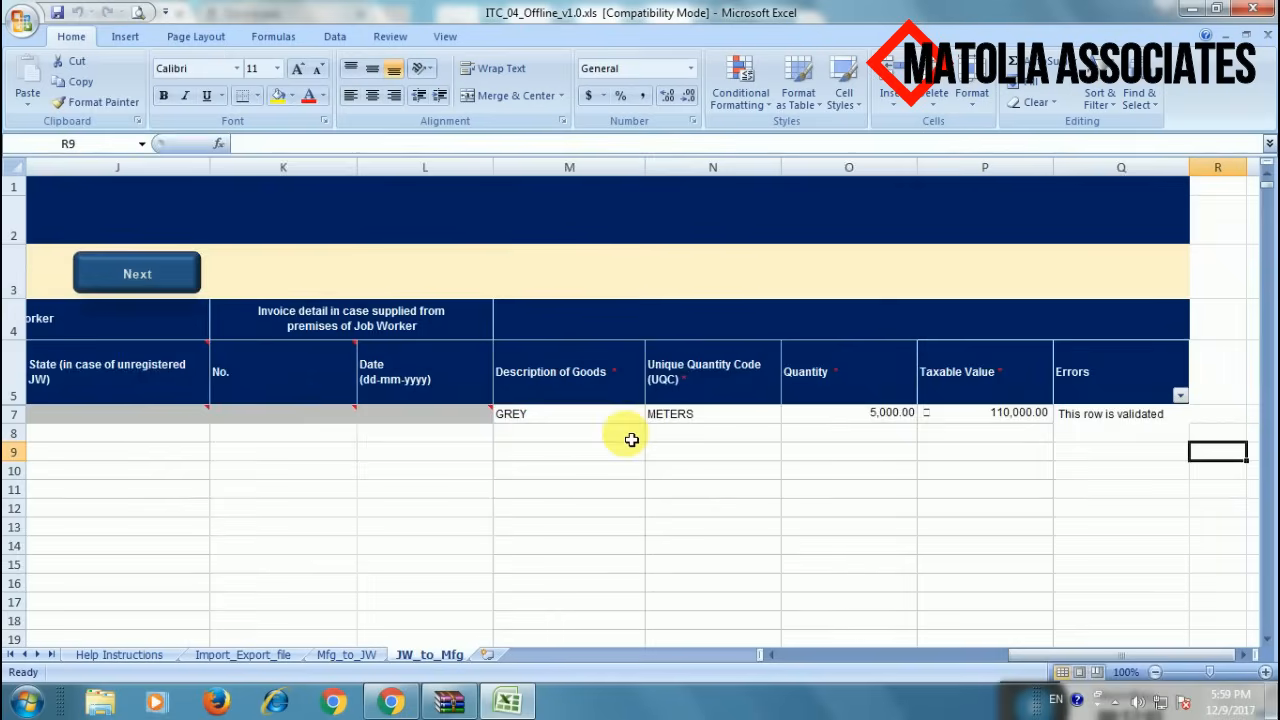
pyautogui.press('Left')
pyautogui.press('Left')
pyautogui.press('Left')
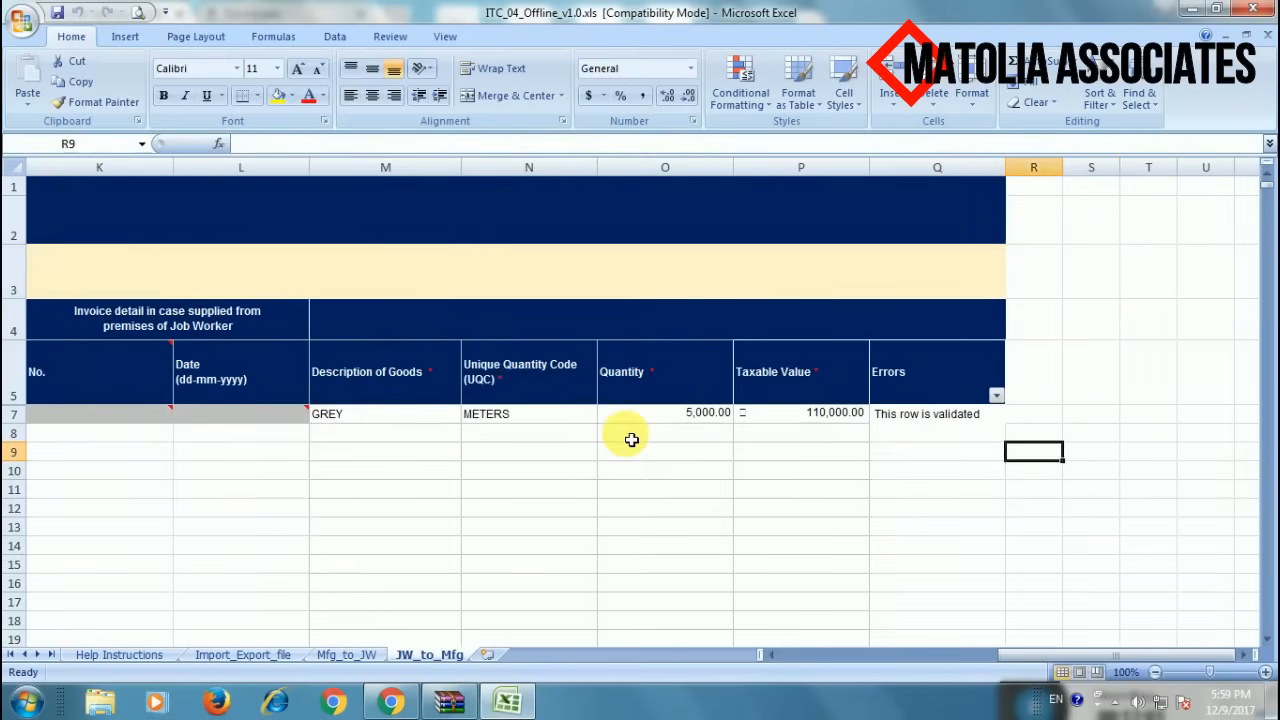
pyautogui.press('Up')
pyautogui.press('Up')
pyautogui.press('Left')
pyautogui.press('Left')
pyautogui.press('Left')
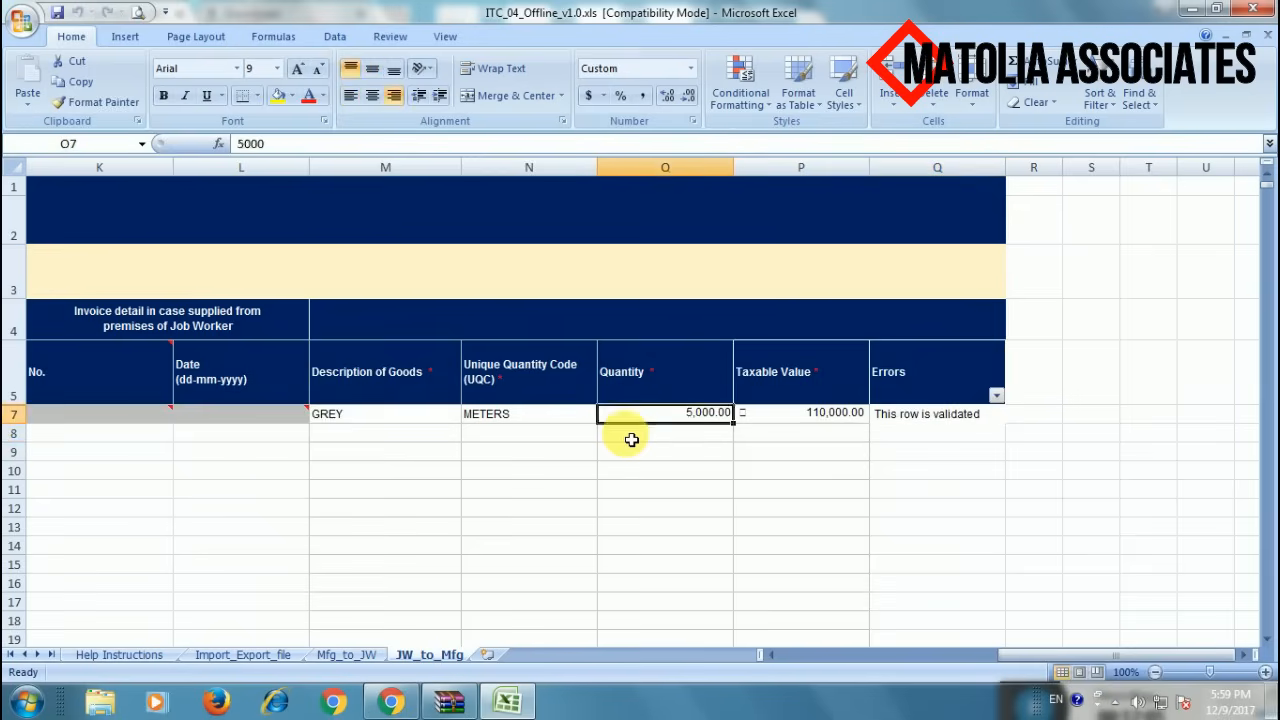
pyautogui.press('Home')
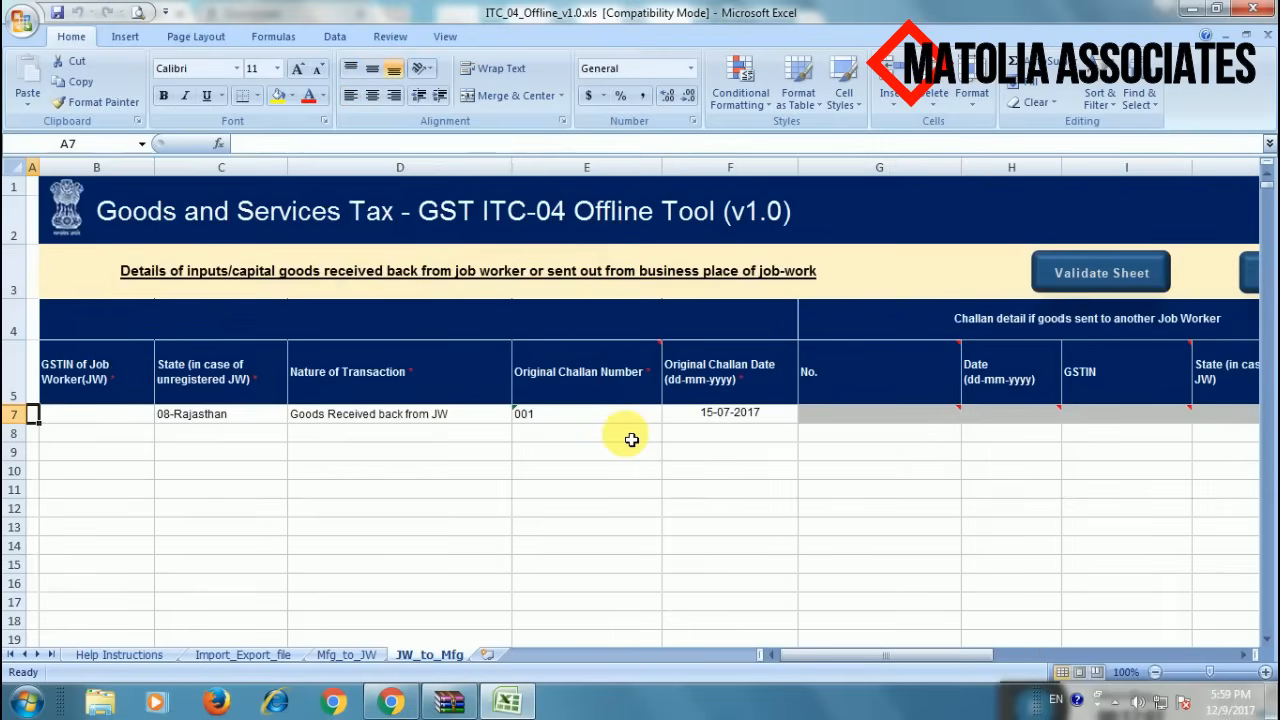
pyautogui.press('Right')
pyautogui.press('Right')
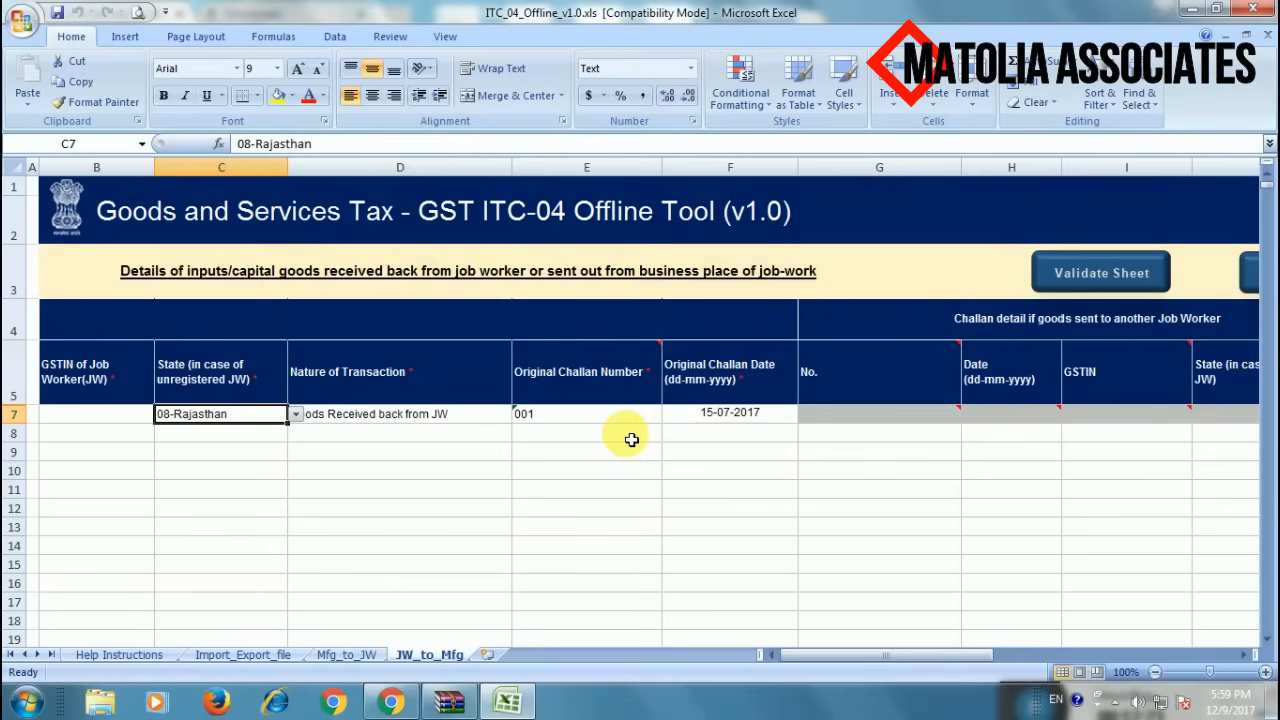
pyautogui.press('Left')
pyautogui.press('Left')
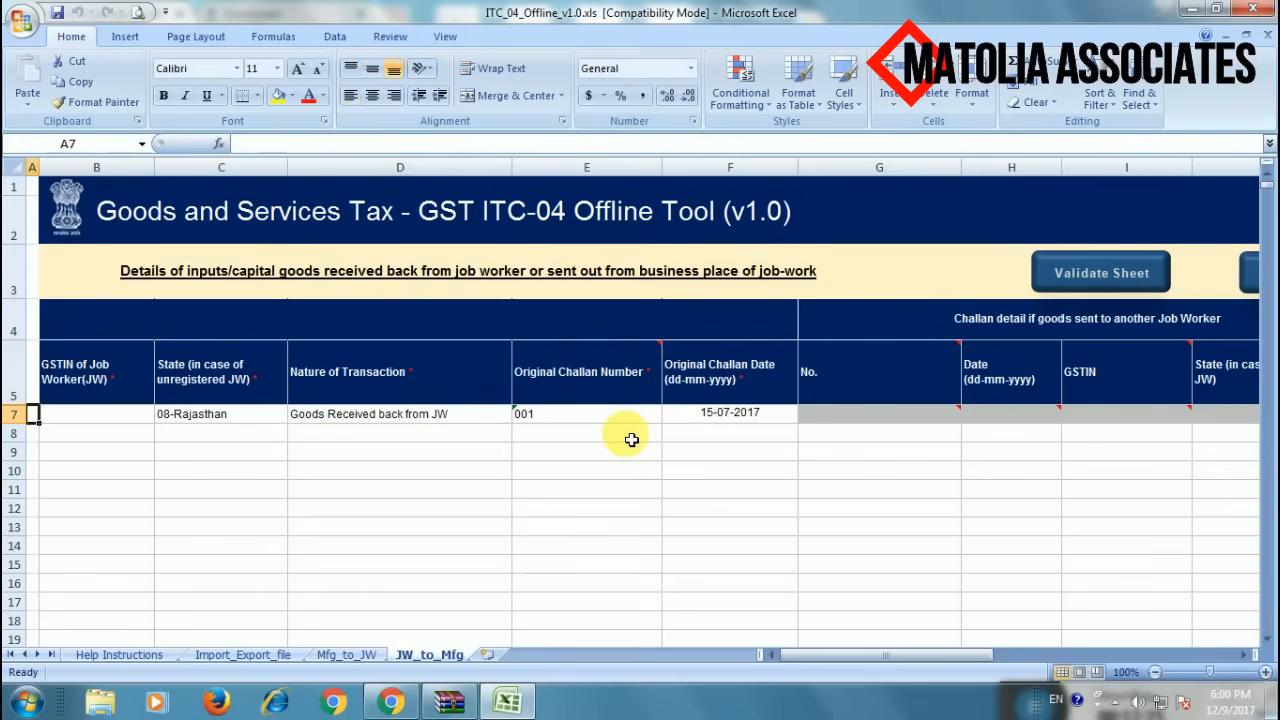
# - Generate the upload file from the Import_Export_file sheet and save it as PRS.json
pyautogui.click(240, 655)
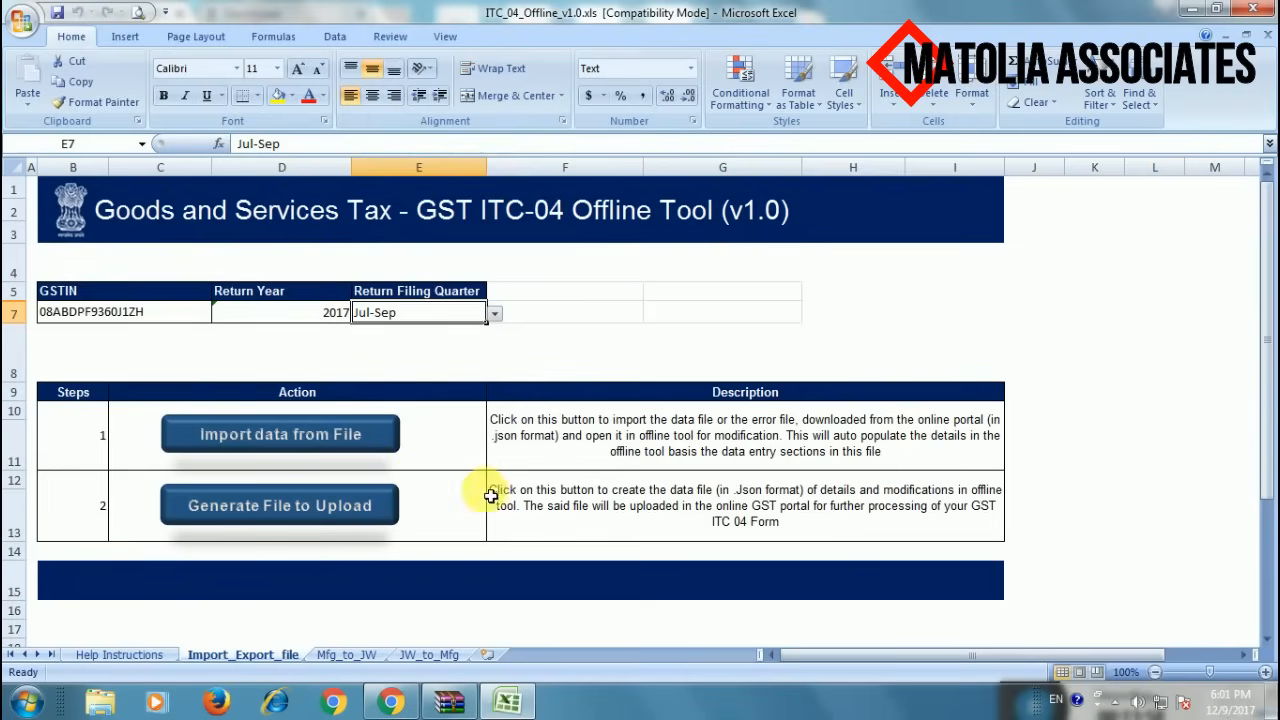
pyautogui.click(298, 518)
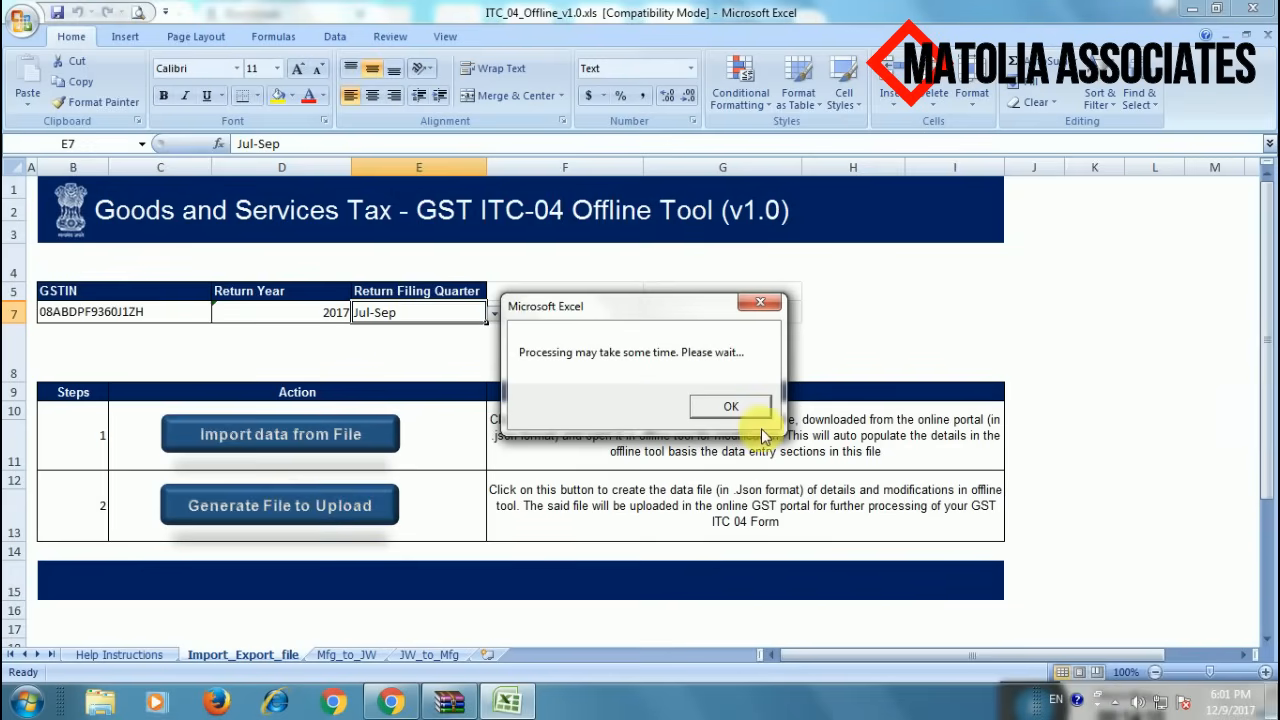
pyautogui.click(731, 406)
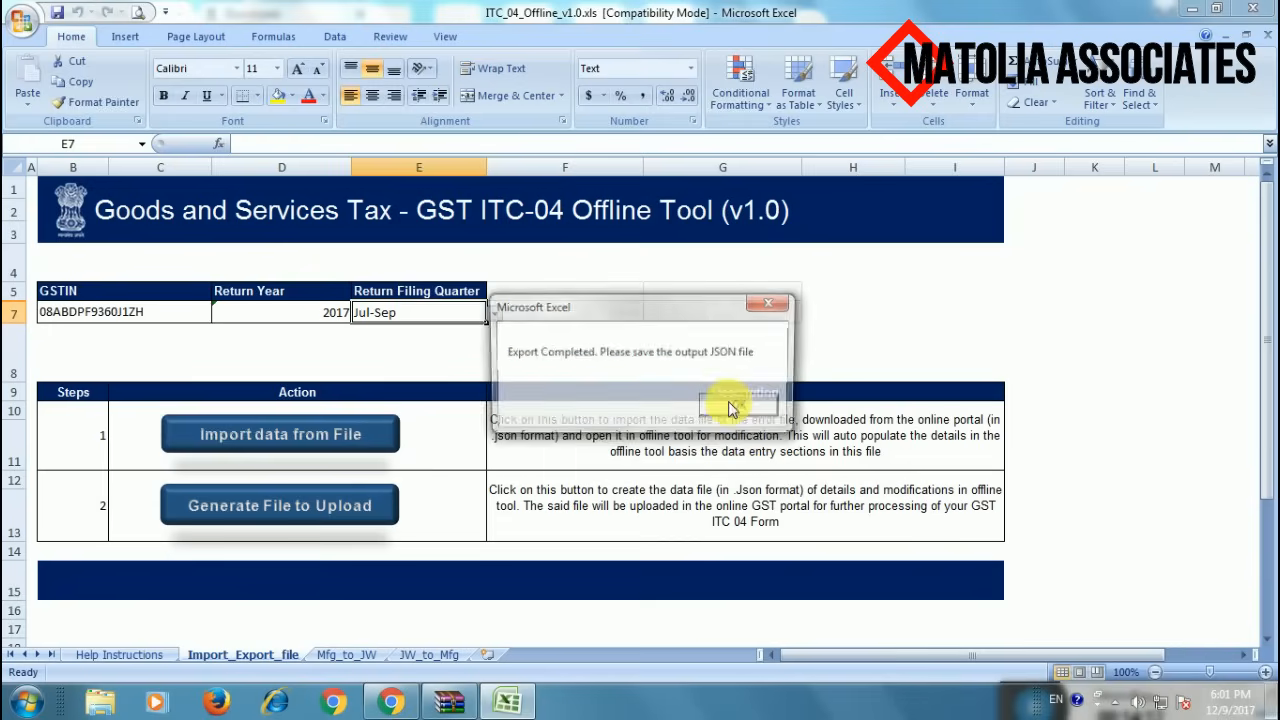
pyautogui.click(716, 407)
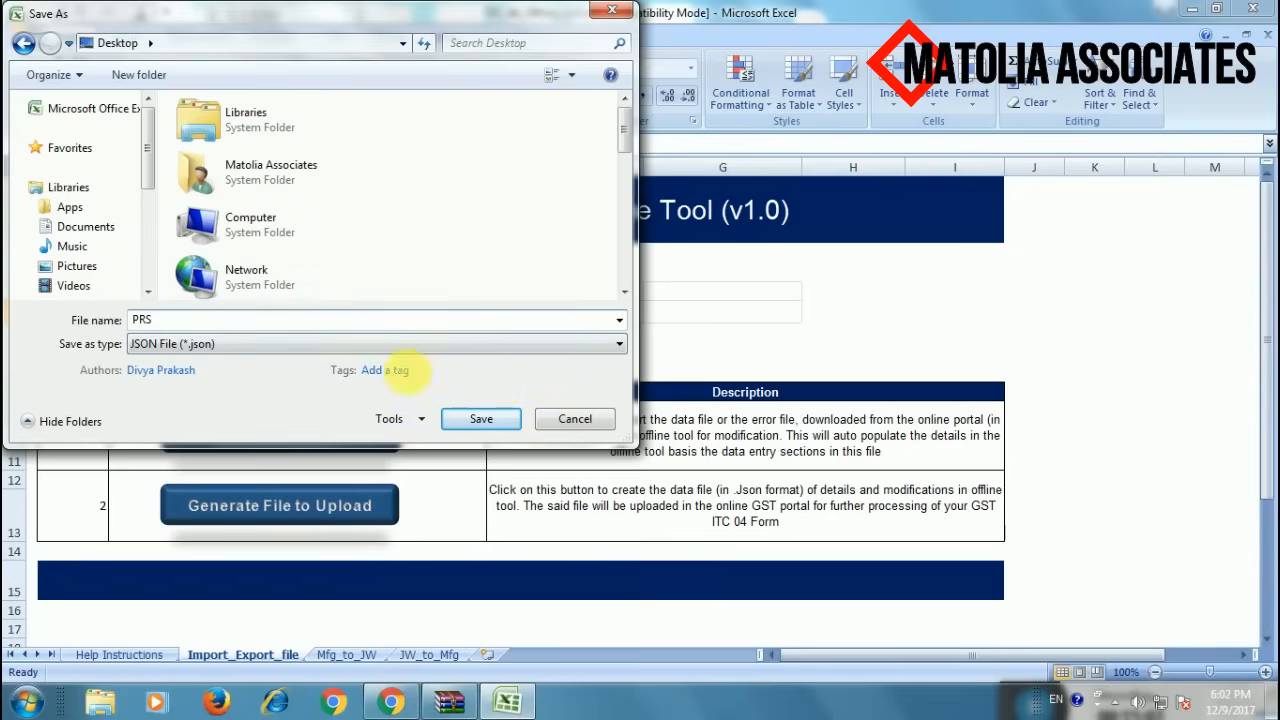
pyautogui.click(481, 418)
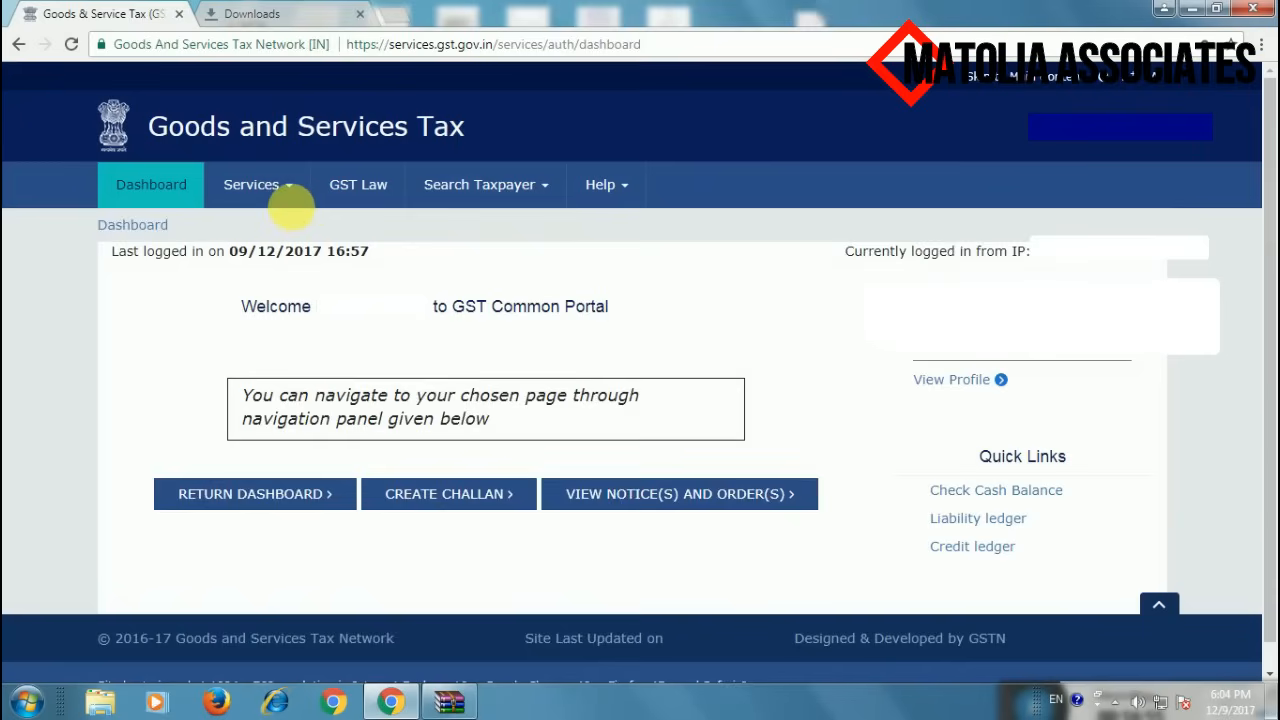
# - Go to Services > Returns > ITC Forms and start PREPARE OFFLINE for GST ITC-04
pyautogui.click(272, 194)
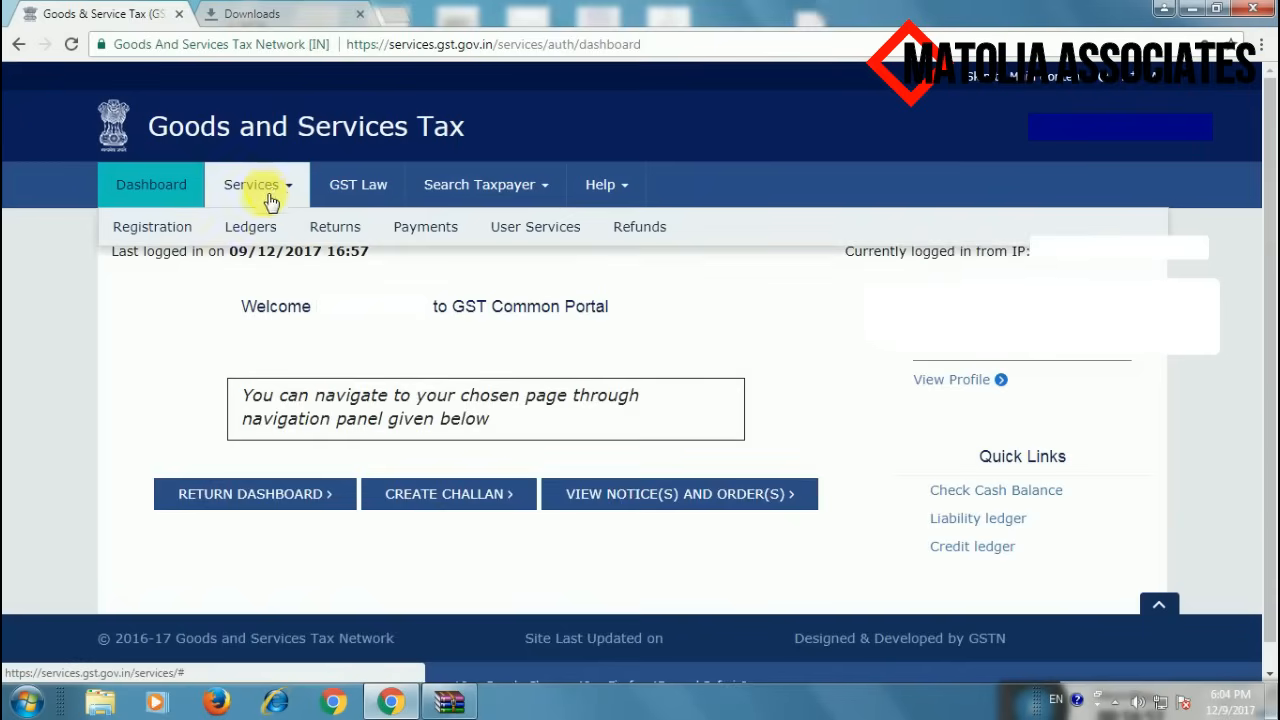
pyautogui.click(347, 233)
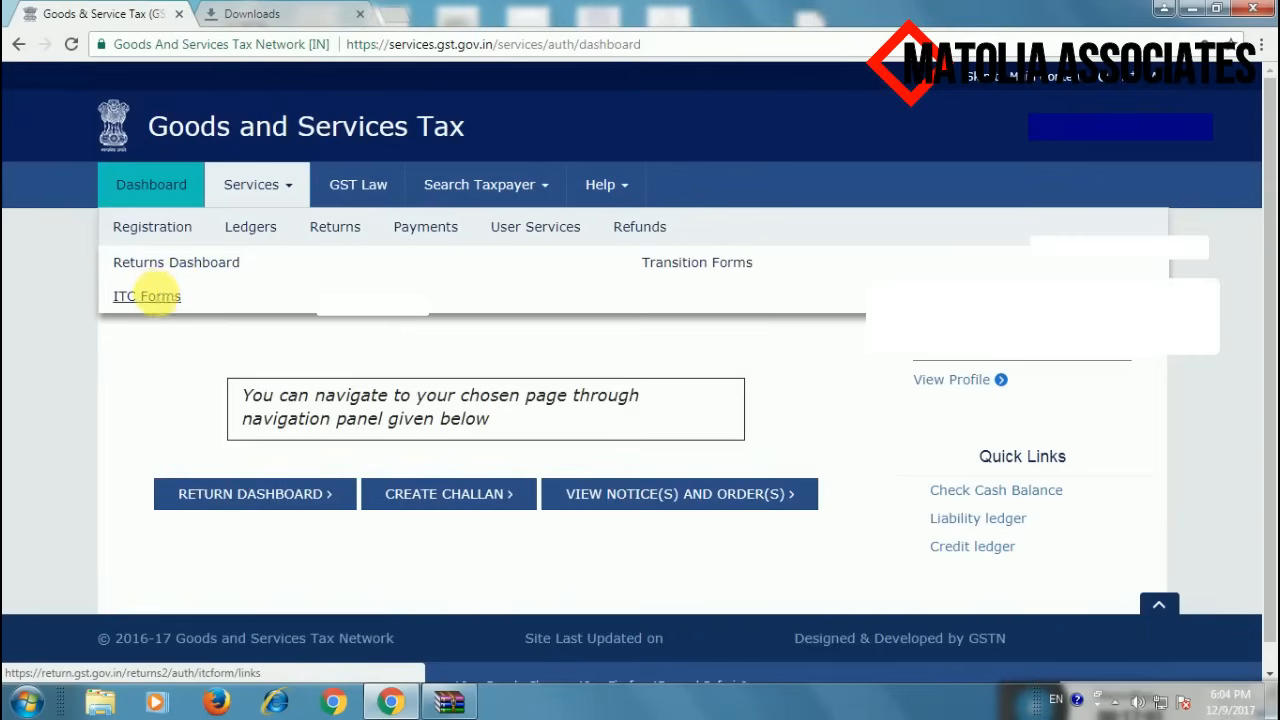
pyautogui.click(148, 296)
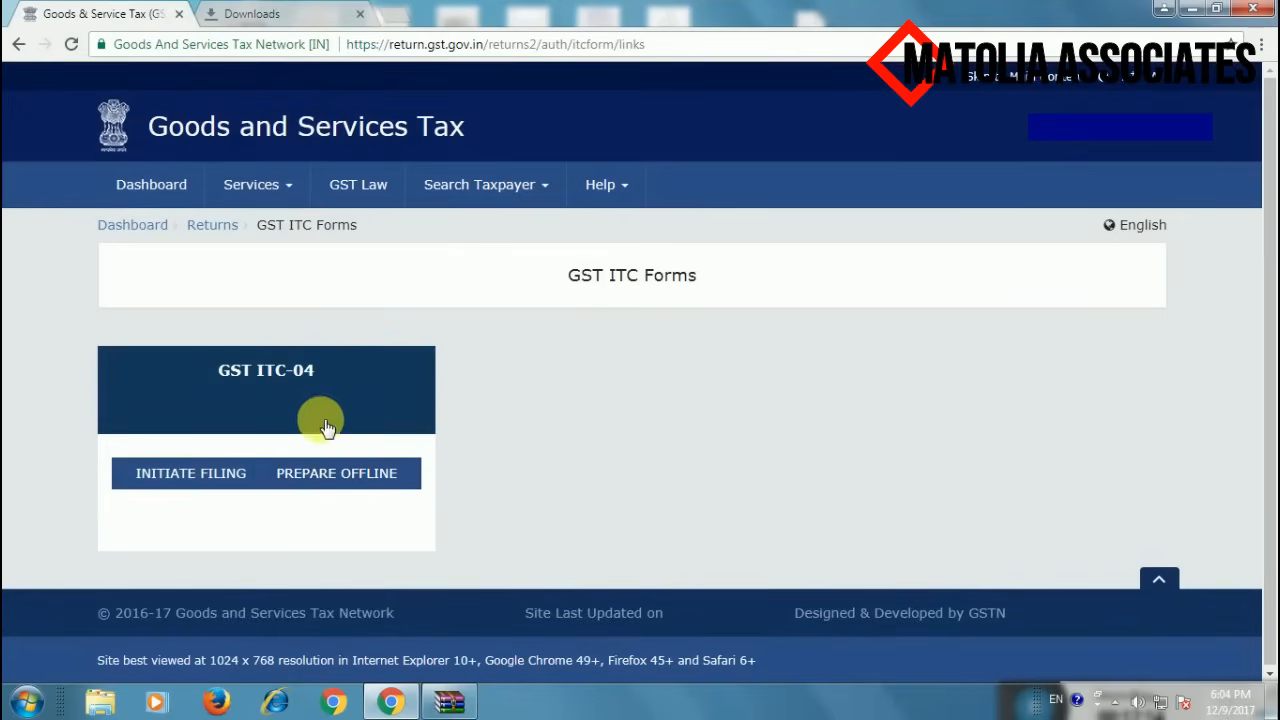
pyautogui.click(357, 477)
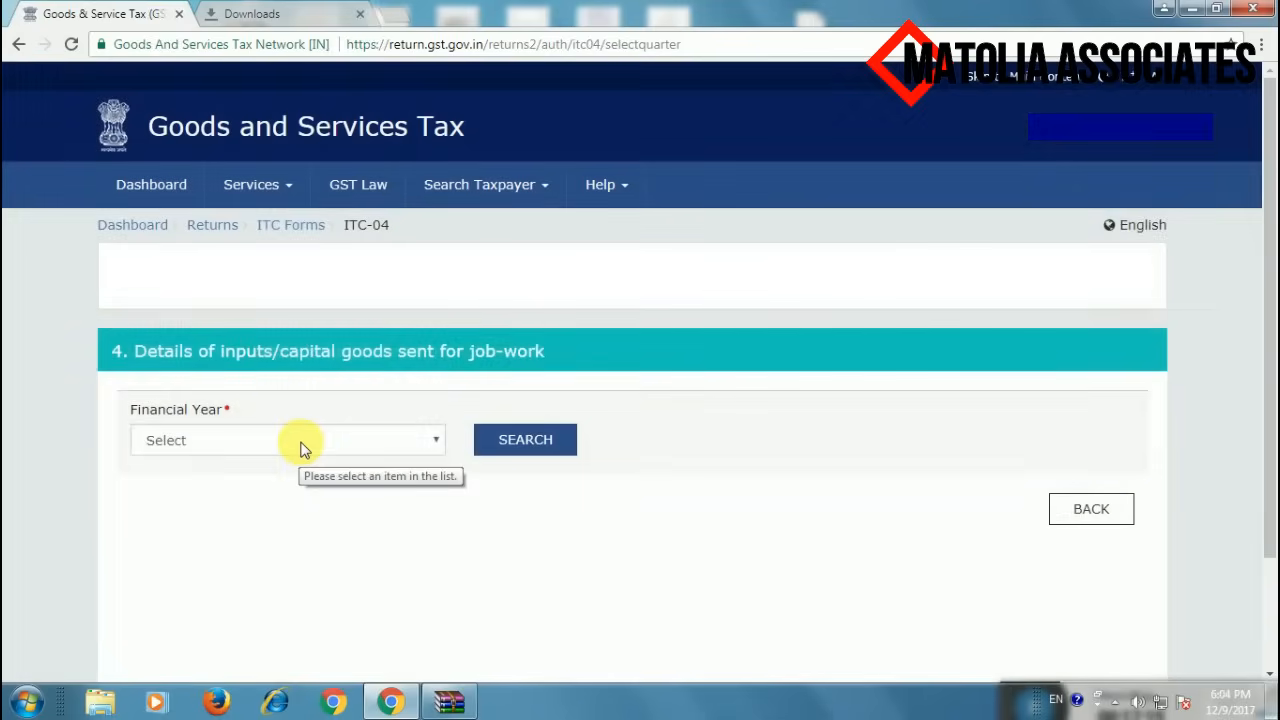
# - Select financial year 2017-18 and return filing period Jul-Sep
pyautogui.click(303, 445)
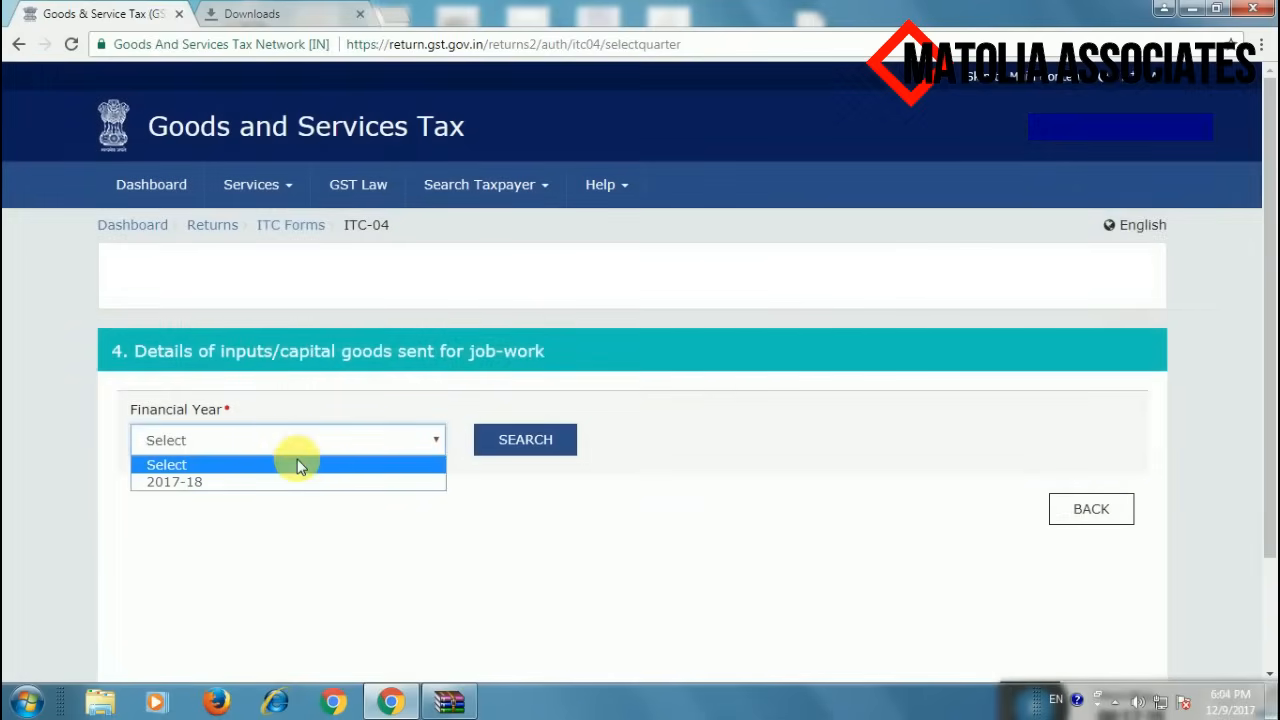
pyautogui.click(293, 481)
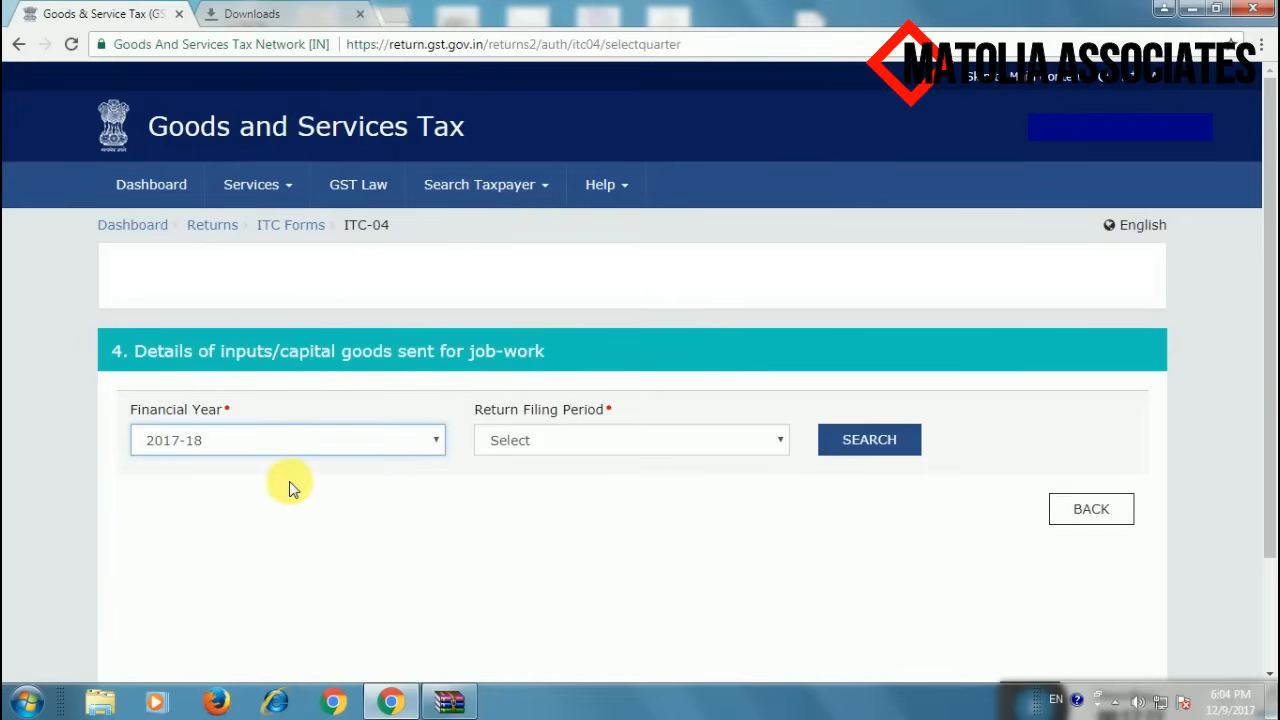
pyautogui.click(537, 447)
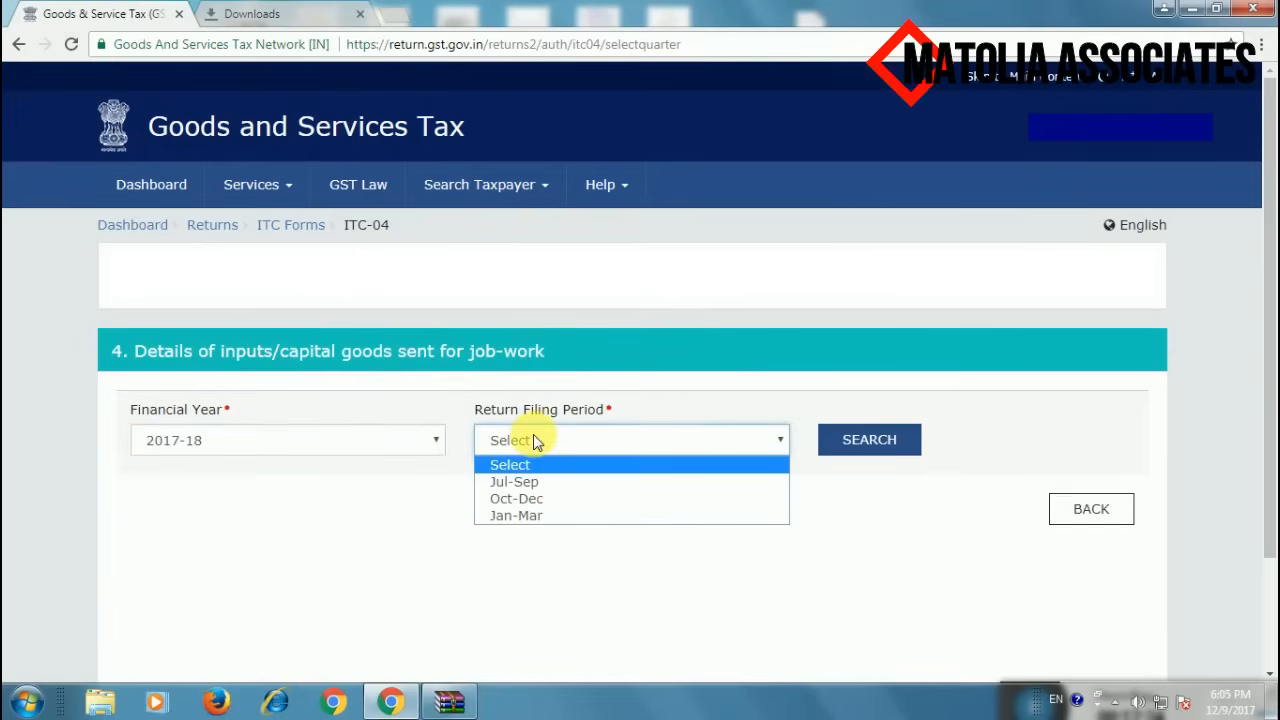
pyautogui.click(533, 489)
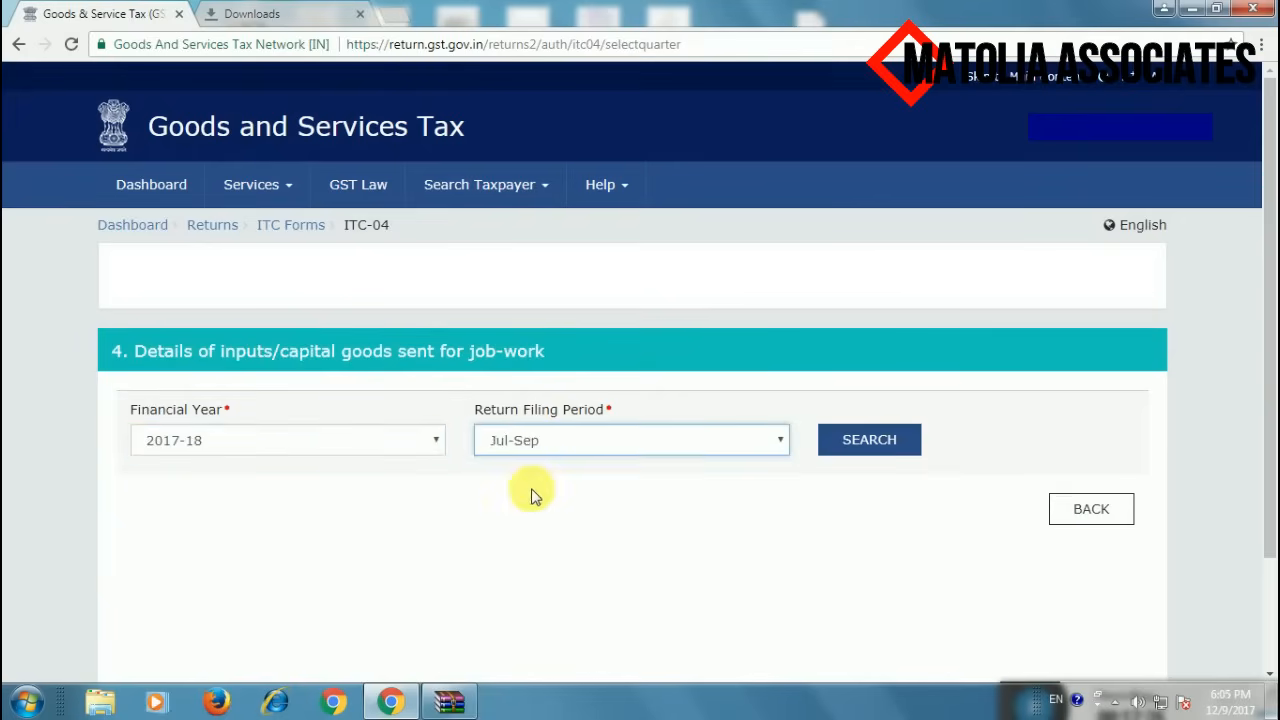
# - Search the Jul-Sep ITC-04 return and choose PRS.json from the Desktop for upload
pyautogui.click(869, 449)
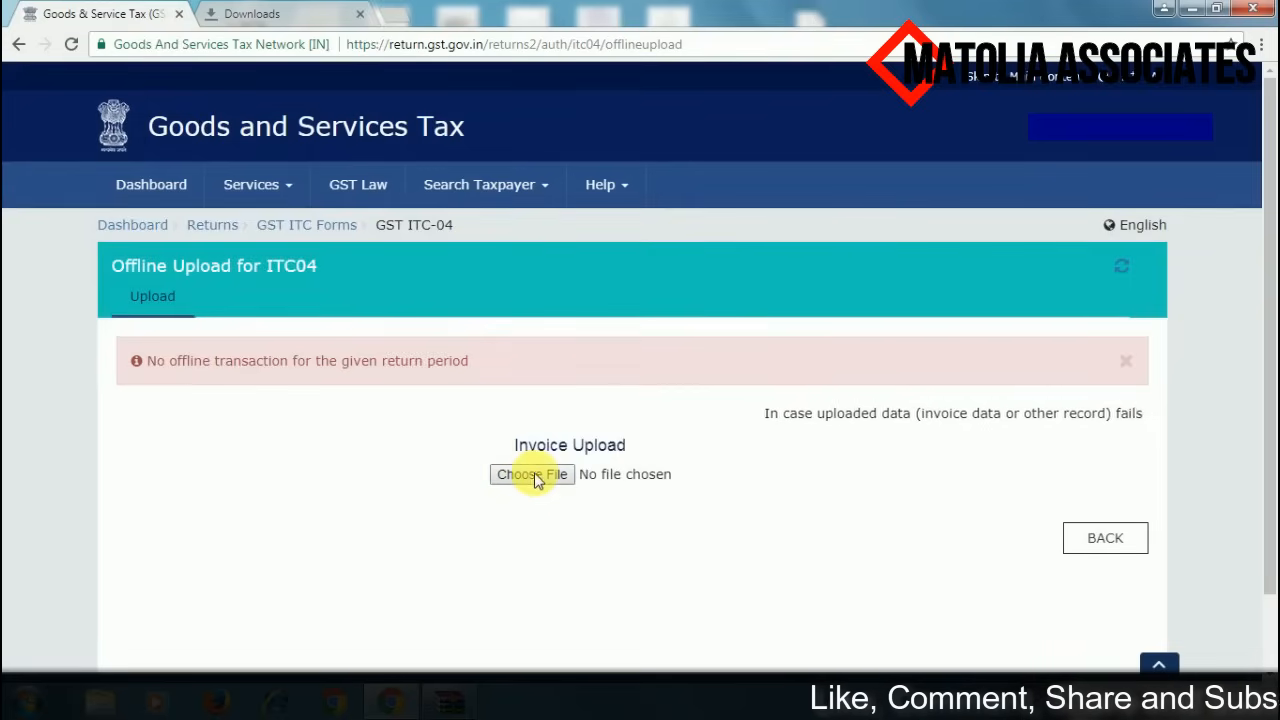
pyautogui.click(535, 476)
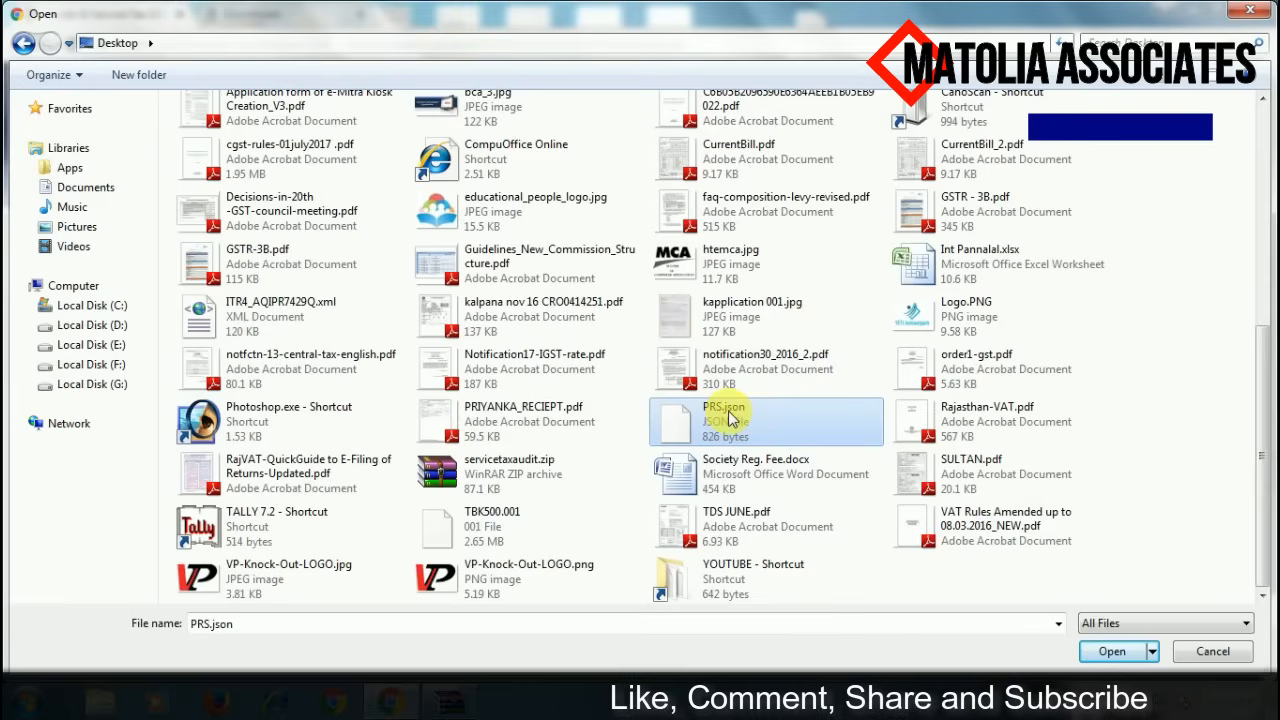
pyautogui.click(724, 408)
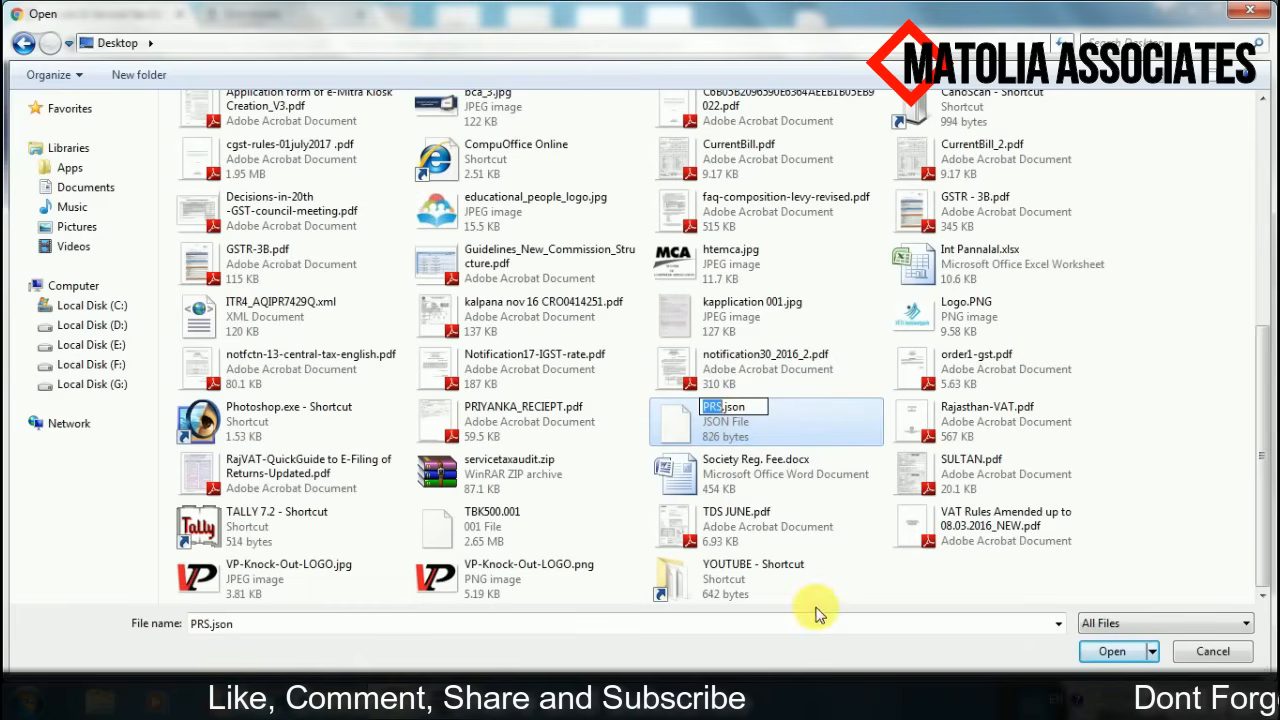
pyautogui.click(814, 608)
pyautogui.doubleClick(769, 416)
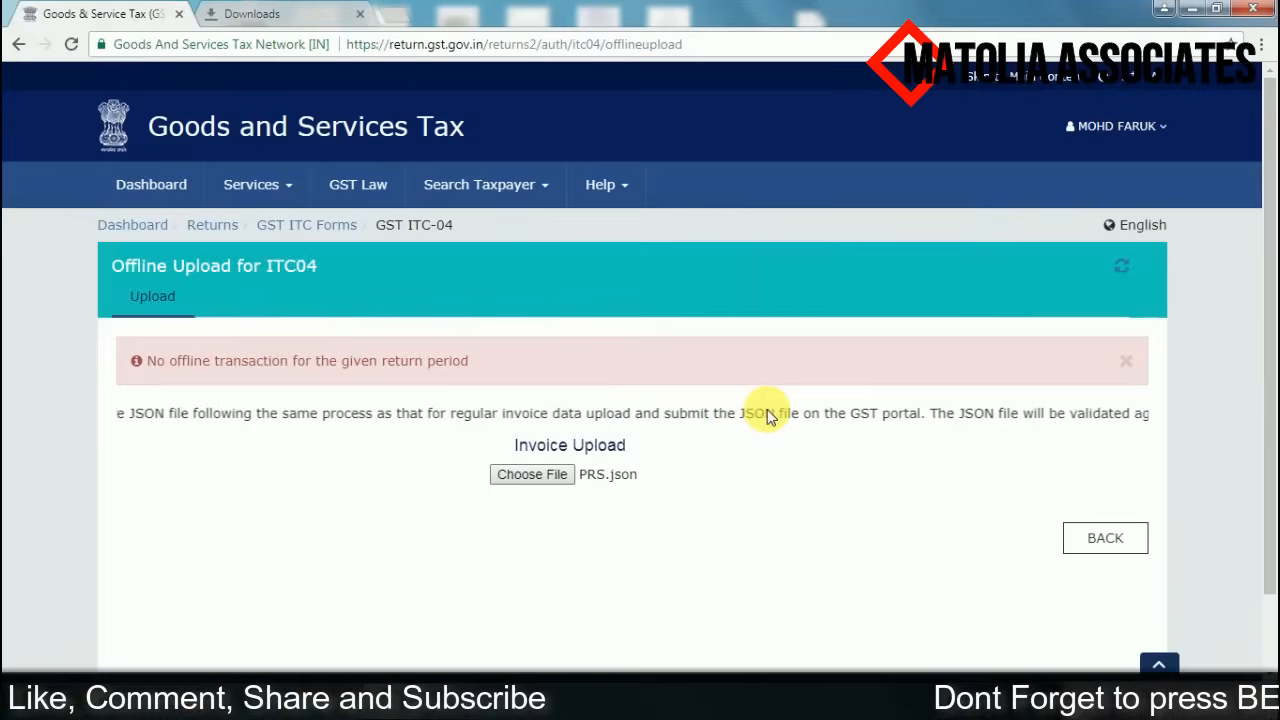